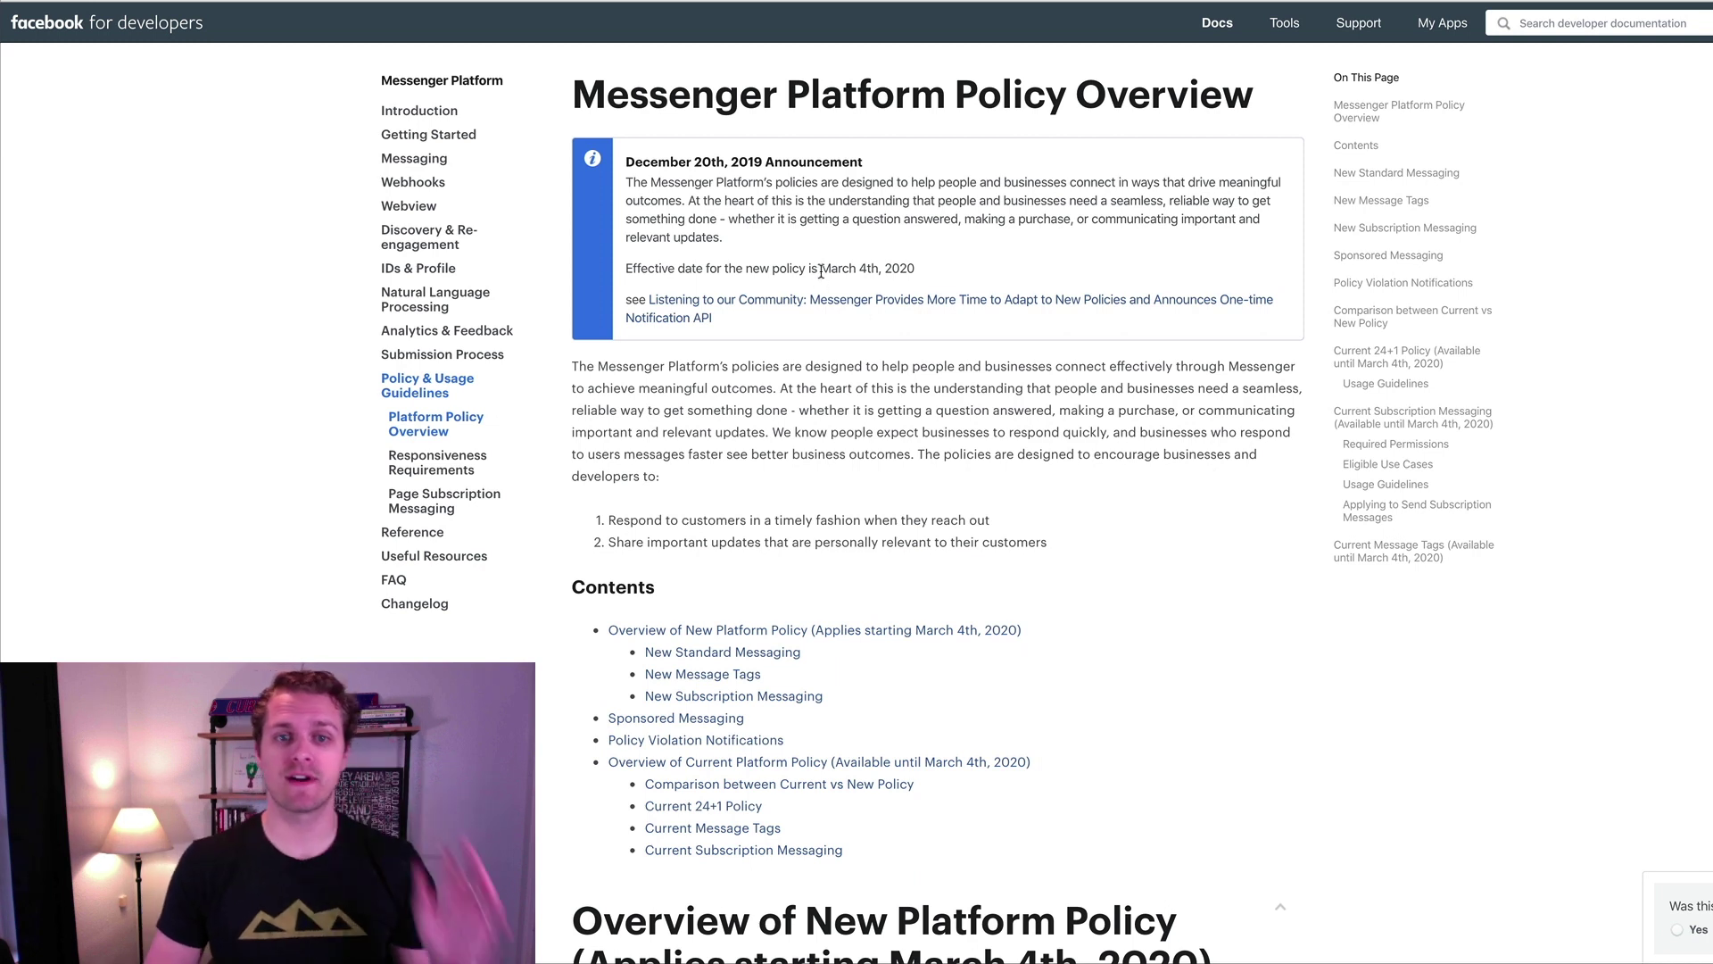
- Review the Messenger policy announcement's effective date and the Overview of New Platform Policy section
left_click_drag(821, 272, 934, 279)
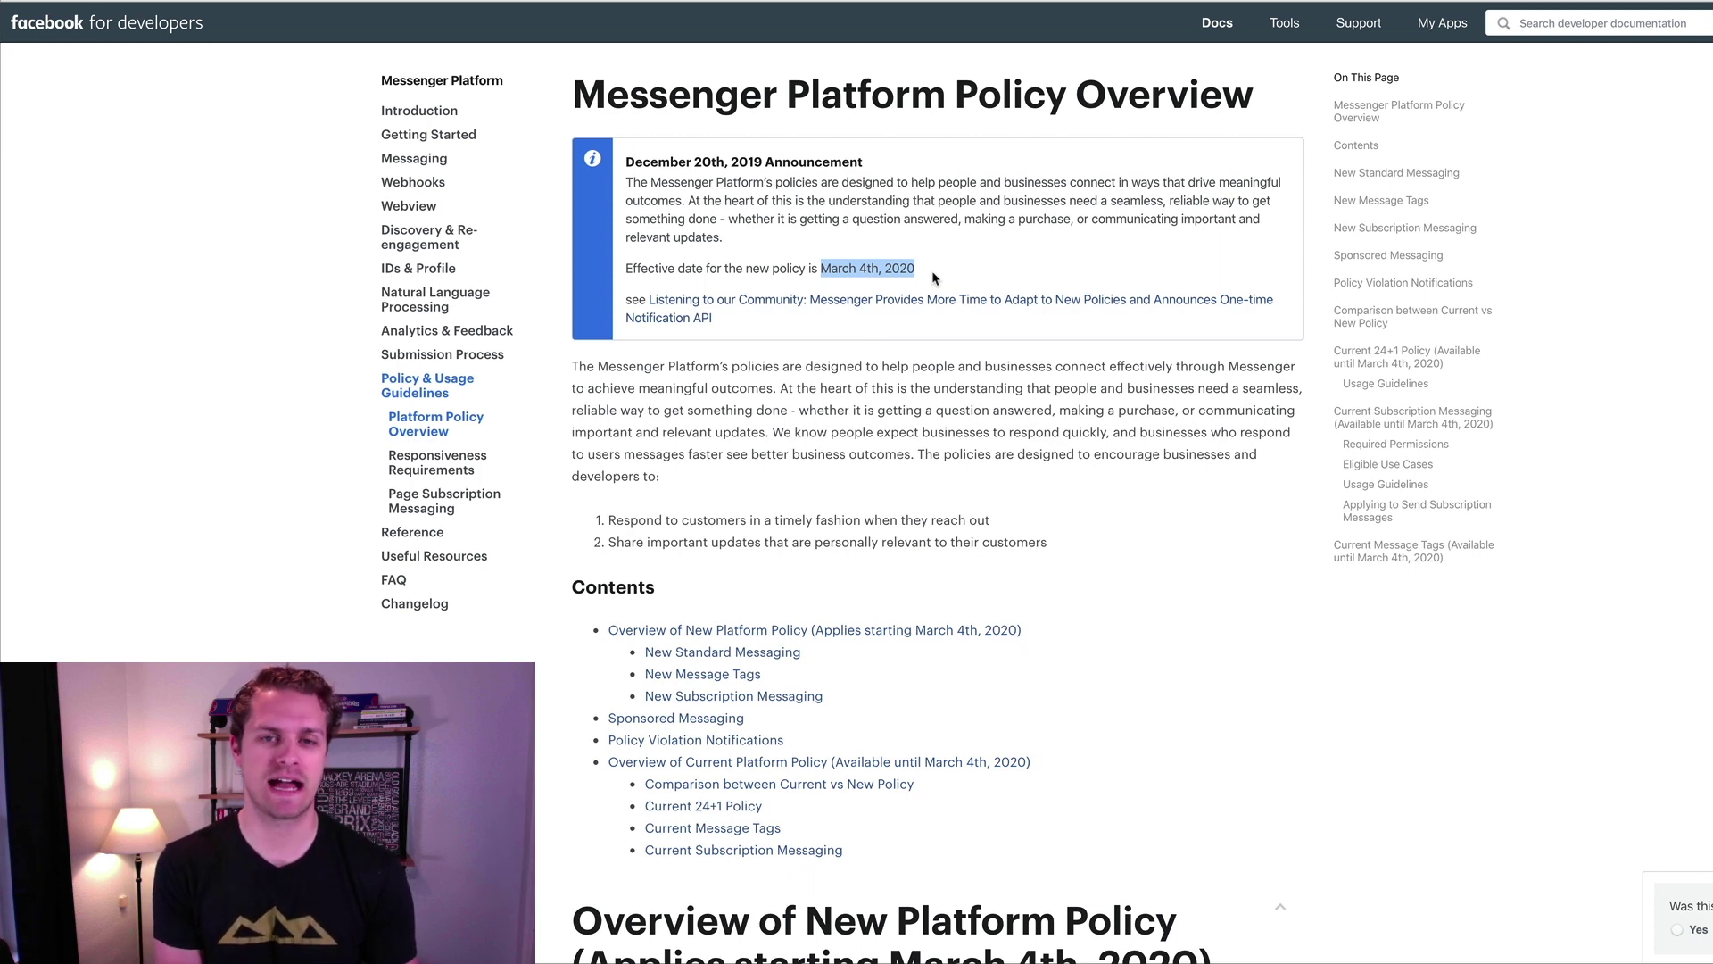
left_click(1149, 580)
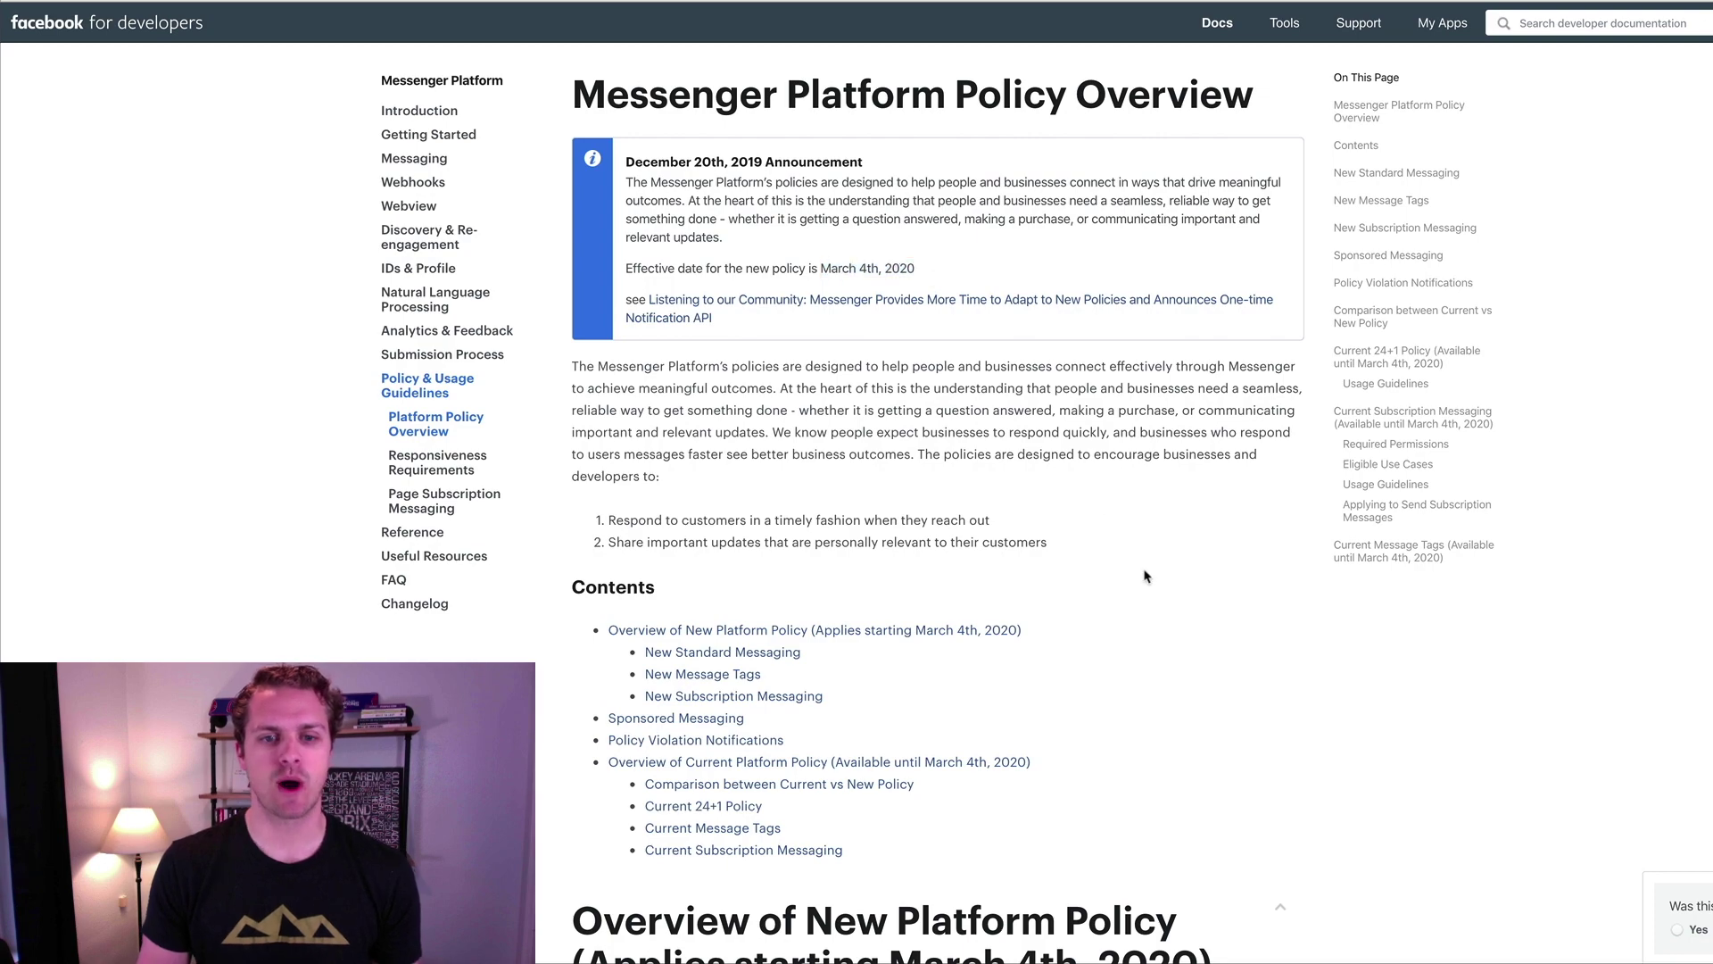
scroll(1150, 589, "down", 7)
scroll(1150, 591, "down", 2)
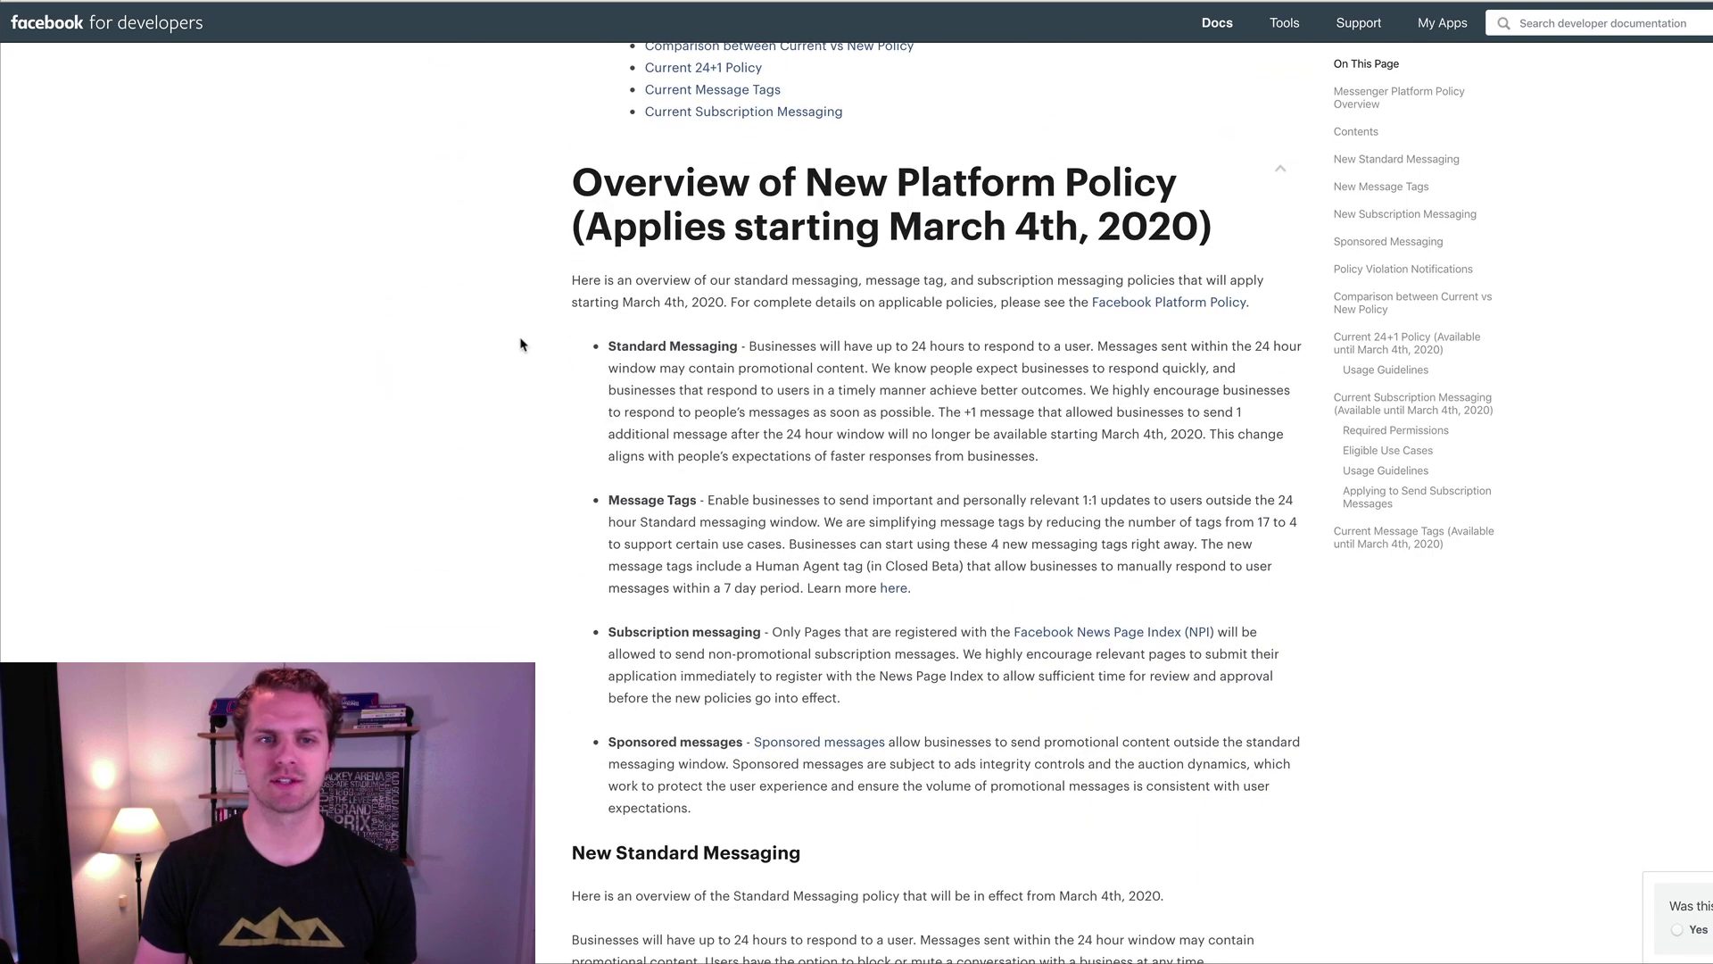
left_click_drag(572, 279, 717, 282)
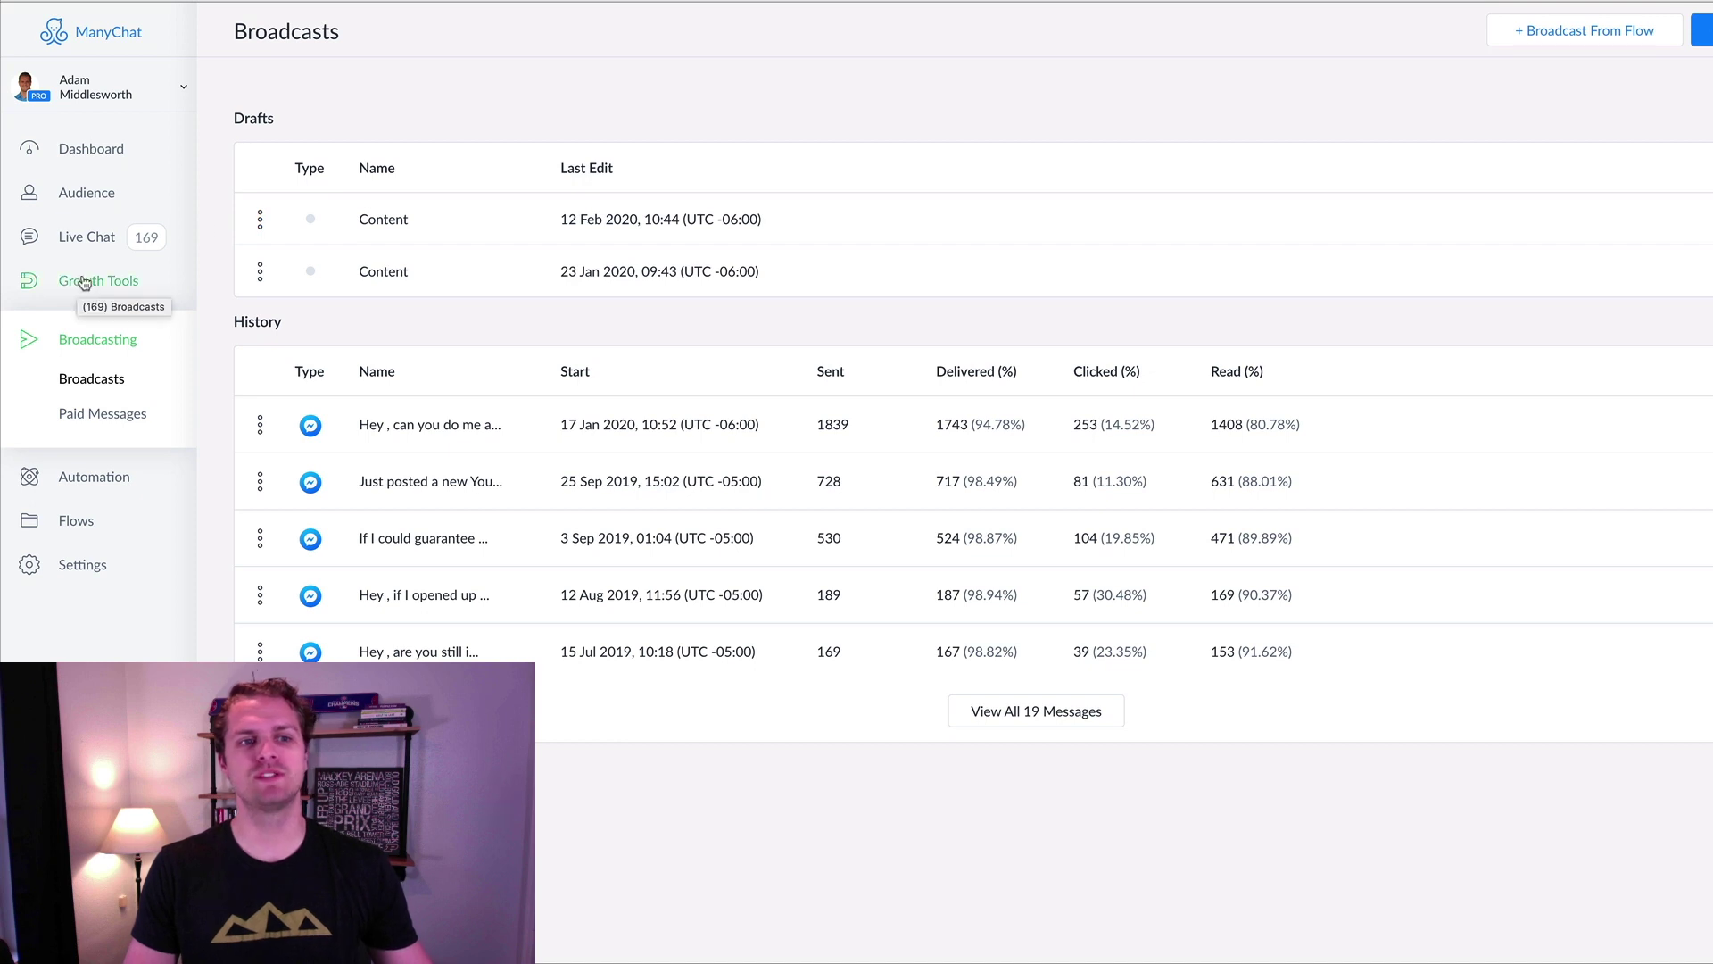
- In ManyChat, open the opt-in message flow of the YT example growth tool for editing
left_click(83, 281)
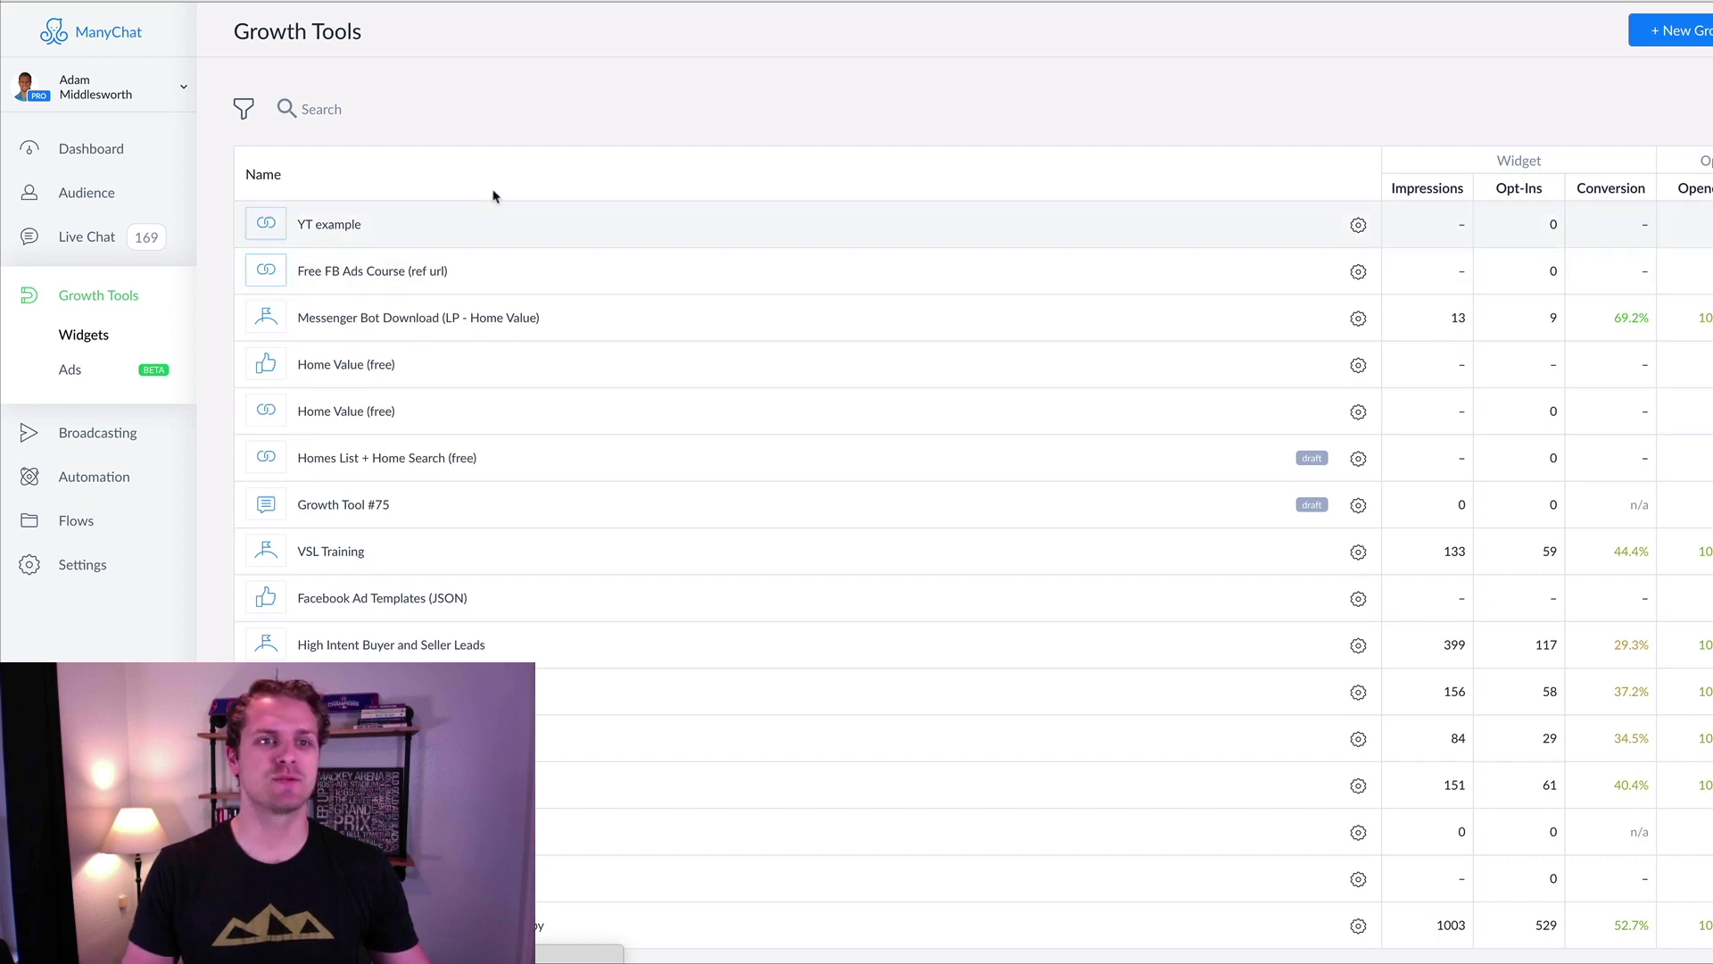
left_click(360, 226)
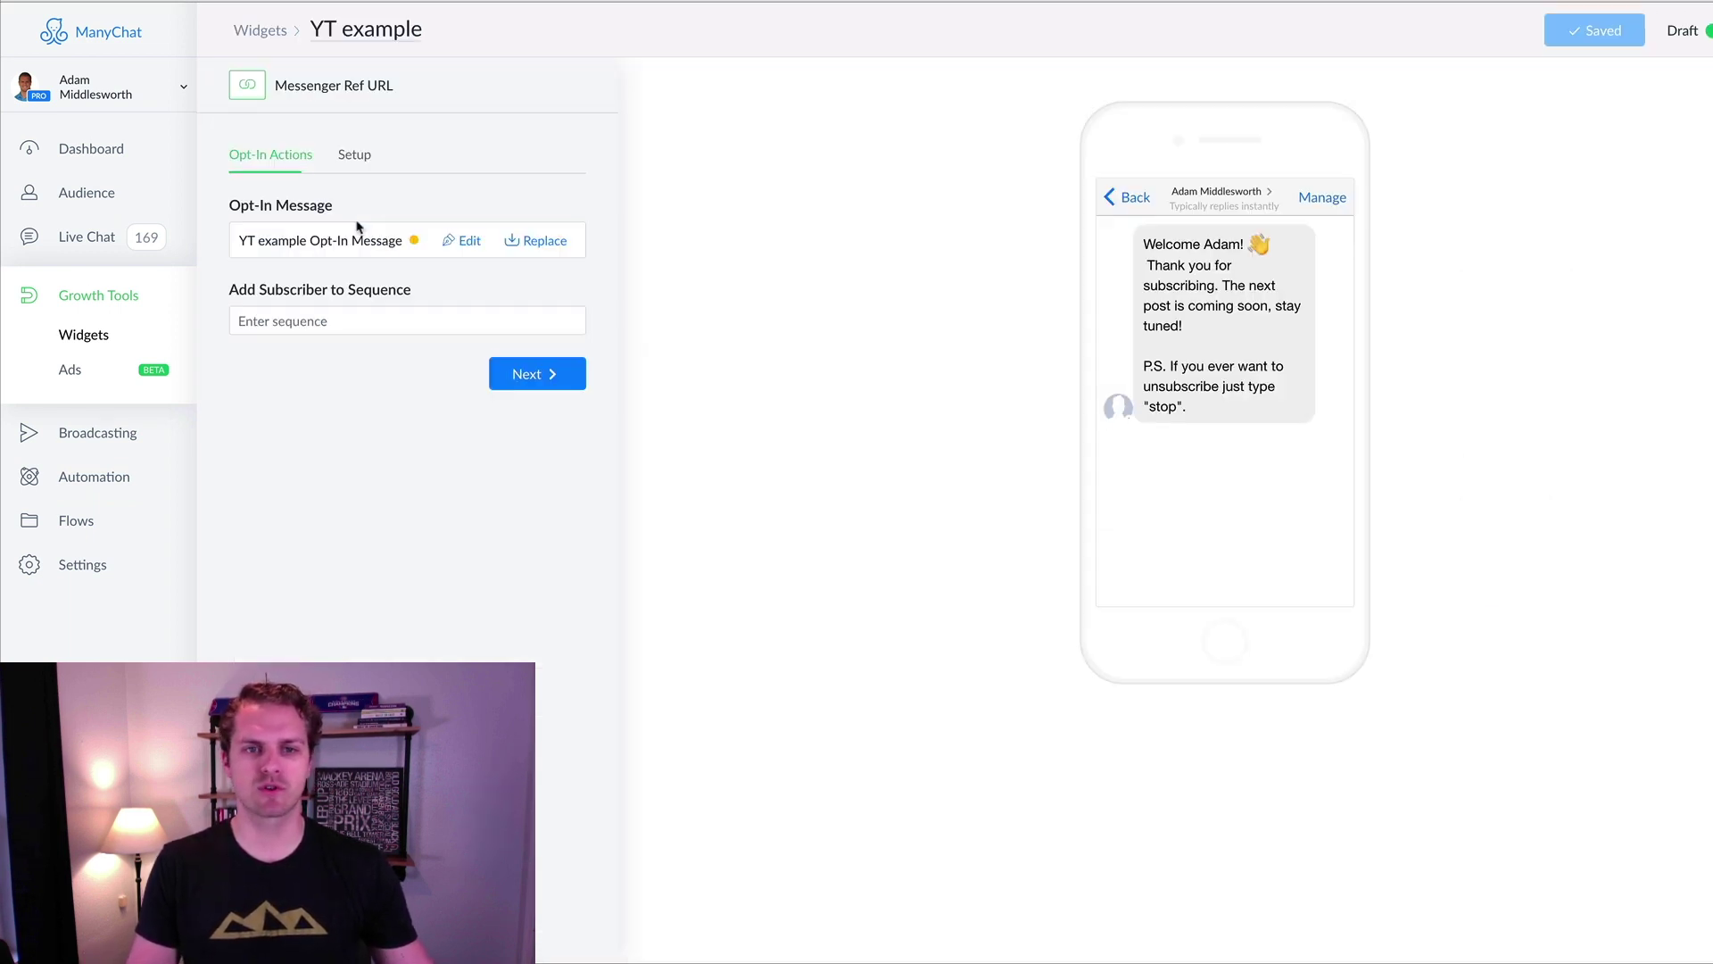
left_click(464, 243)
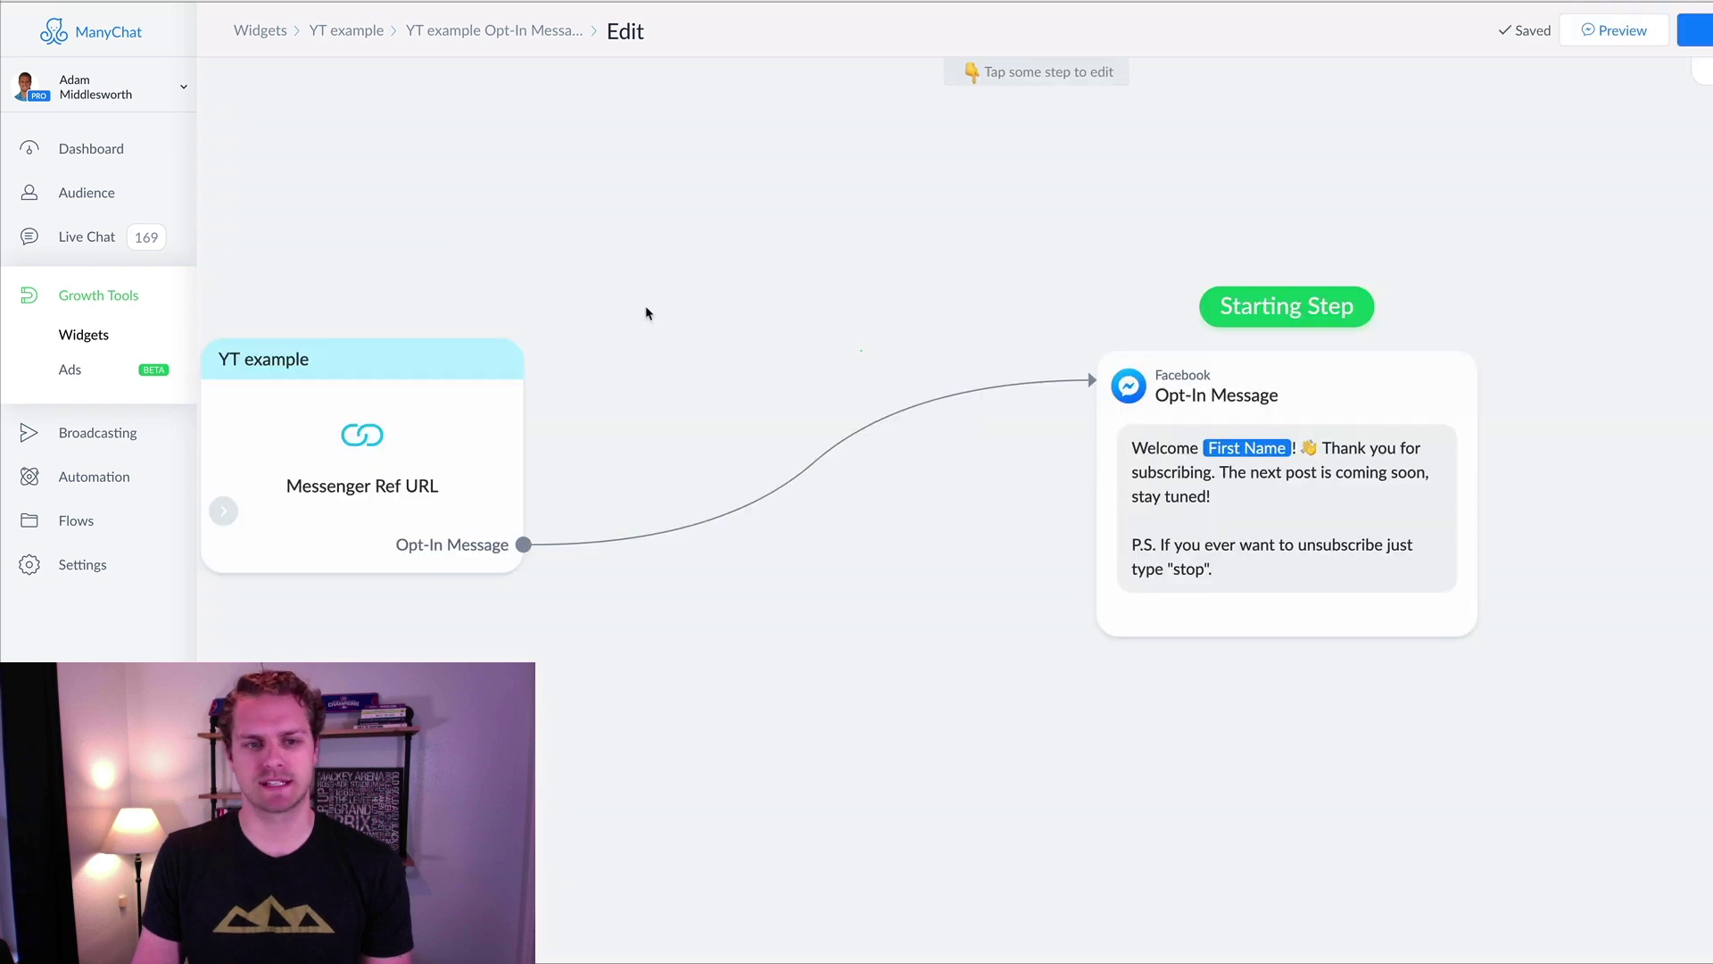
scroll(1056, 303, "down", 1)
scroll(1056, 306, "down", 1)
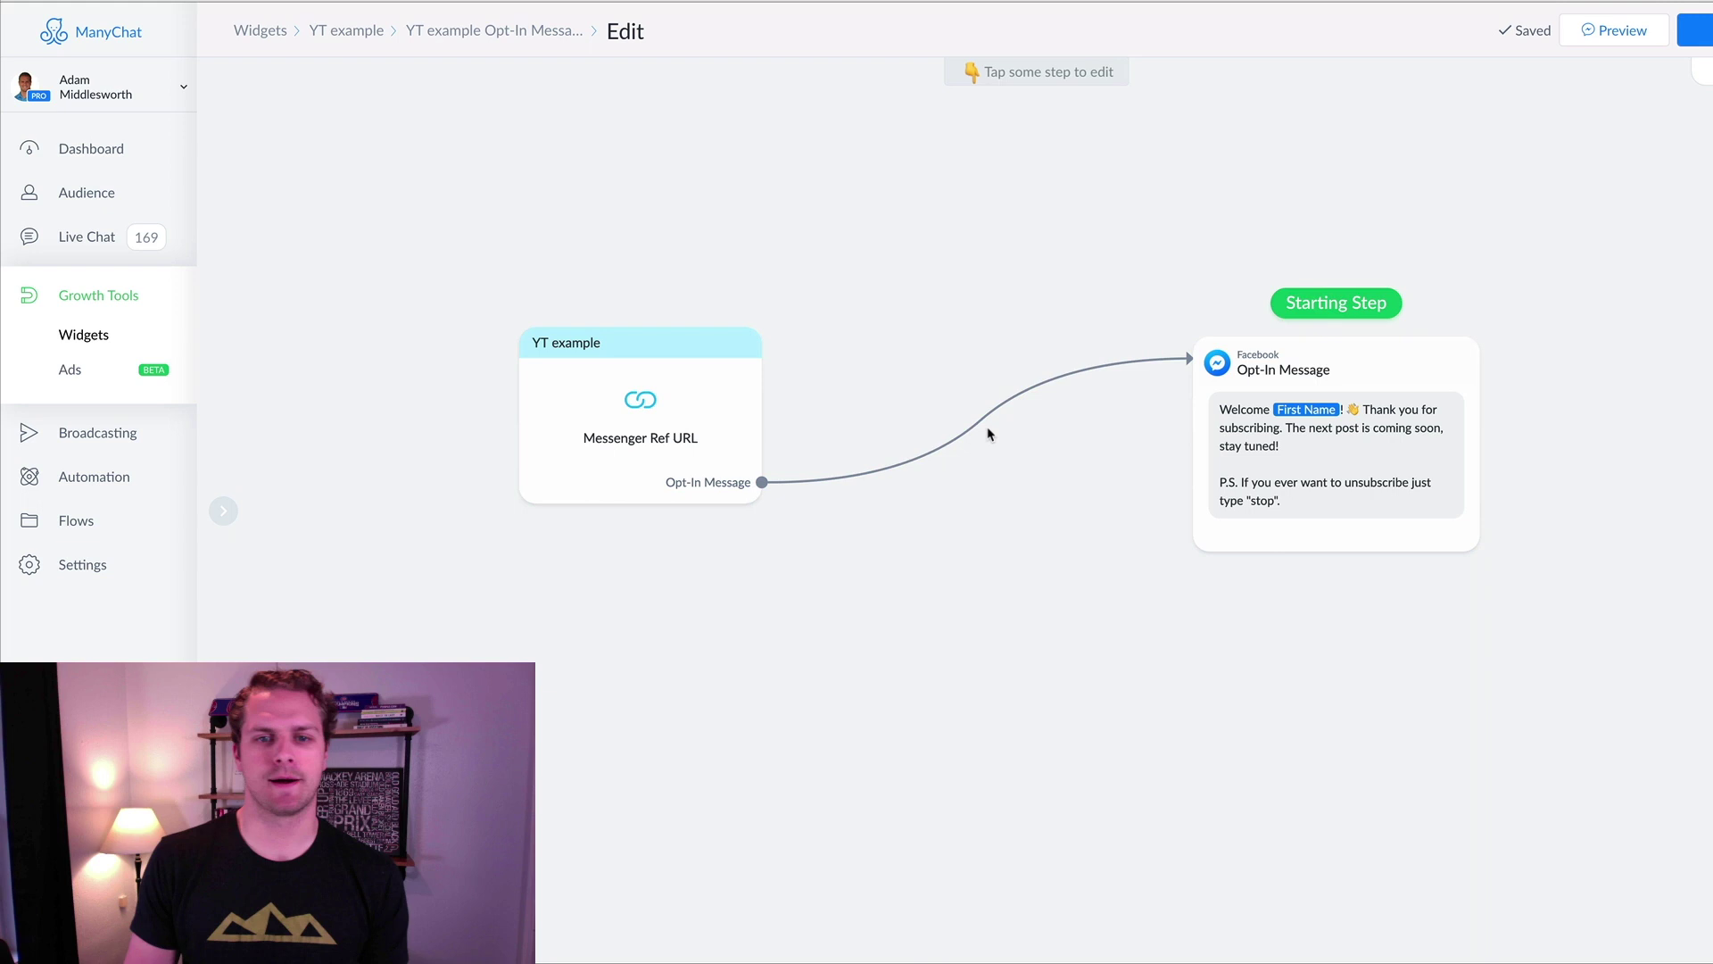
mouse_move(1234, 438)
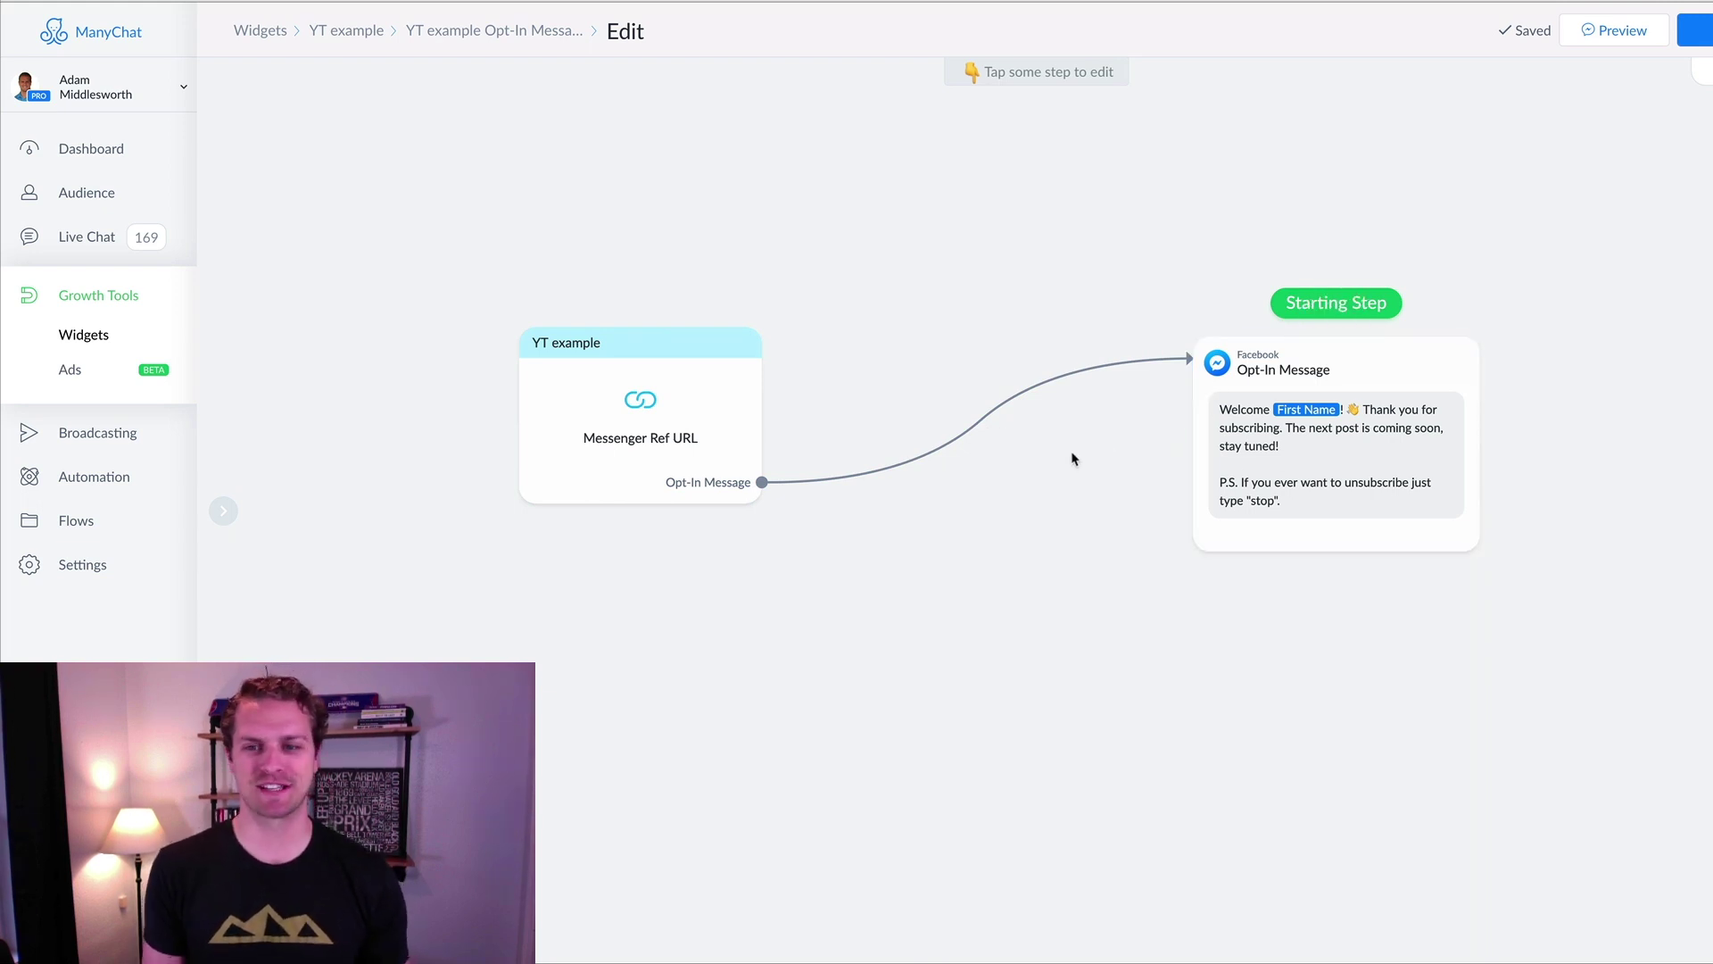
- Add an Actions step to the flow containing a Facebook Custom Audience action
left_click(991, 398)
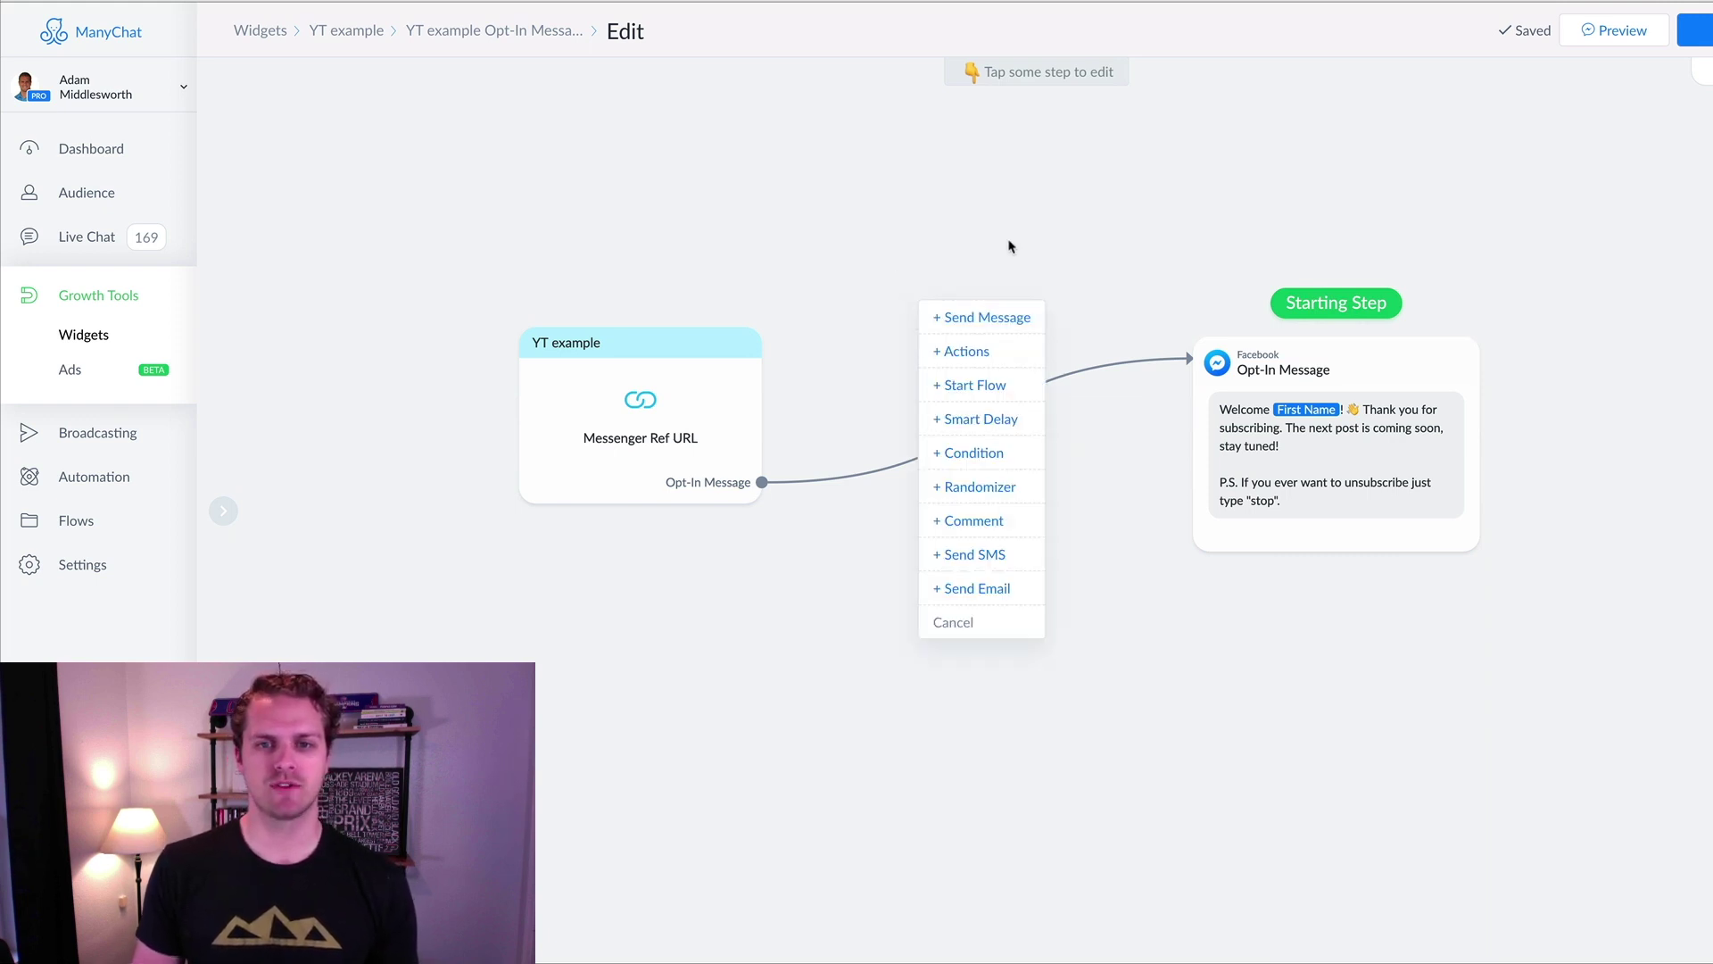
left_click(985, 353)
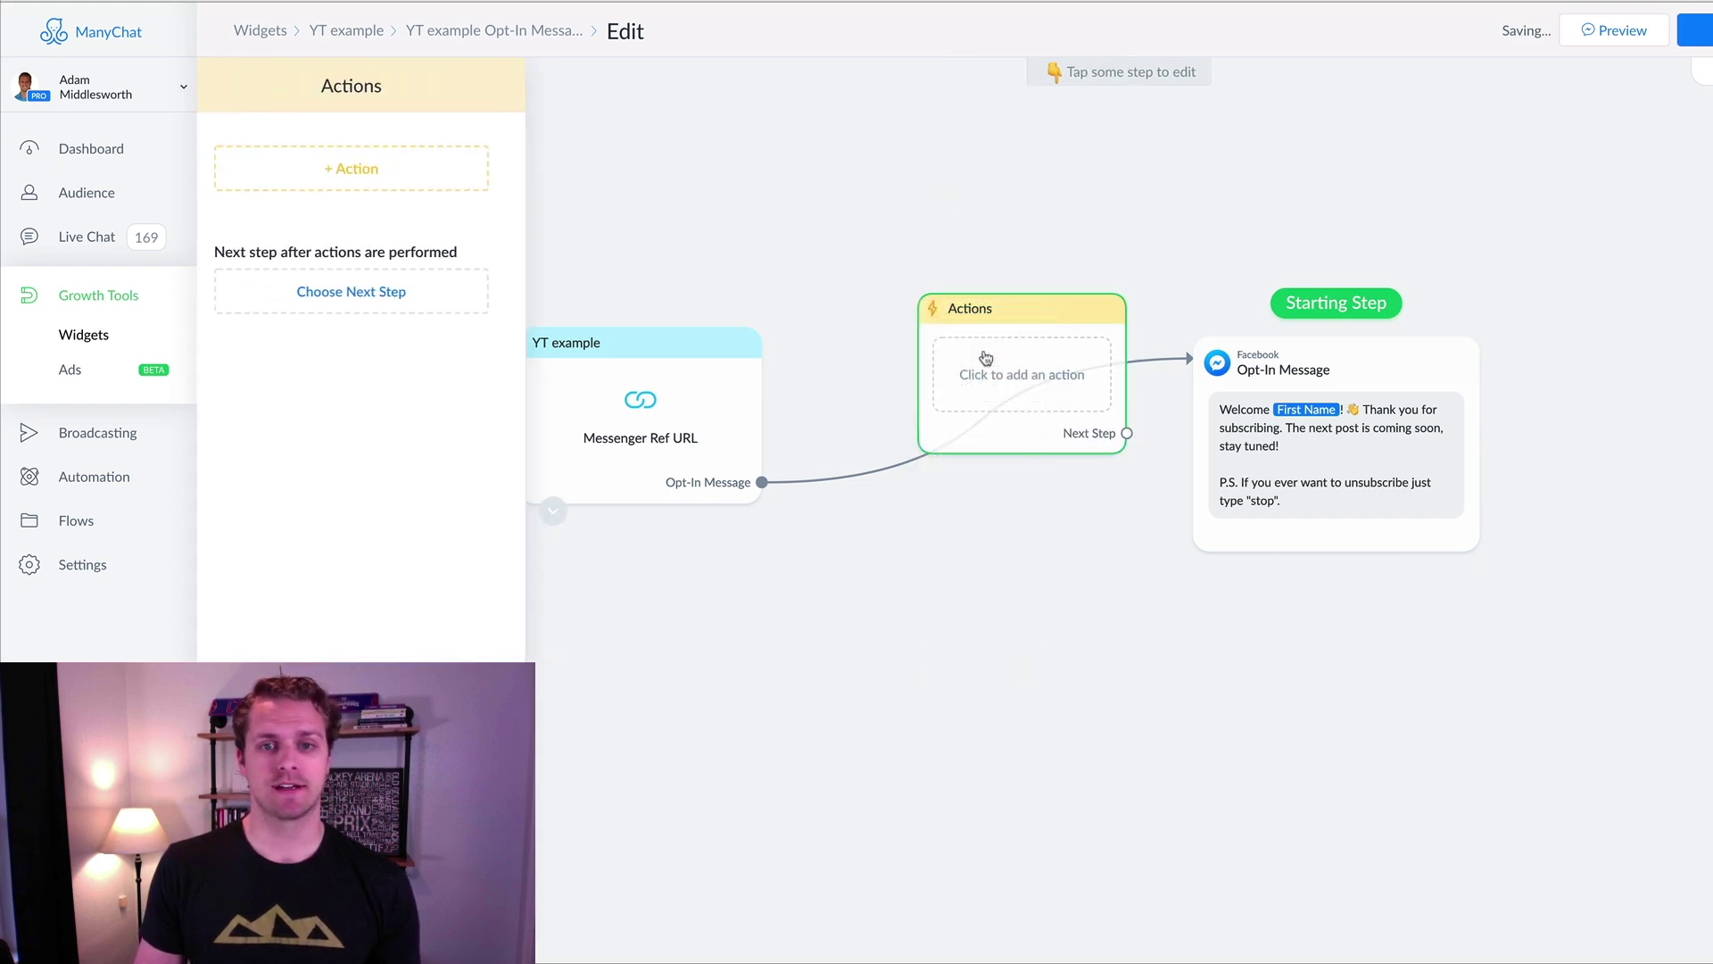
left_click(386, 178)
scroll(415, 283, "down", 4)
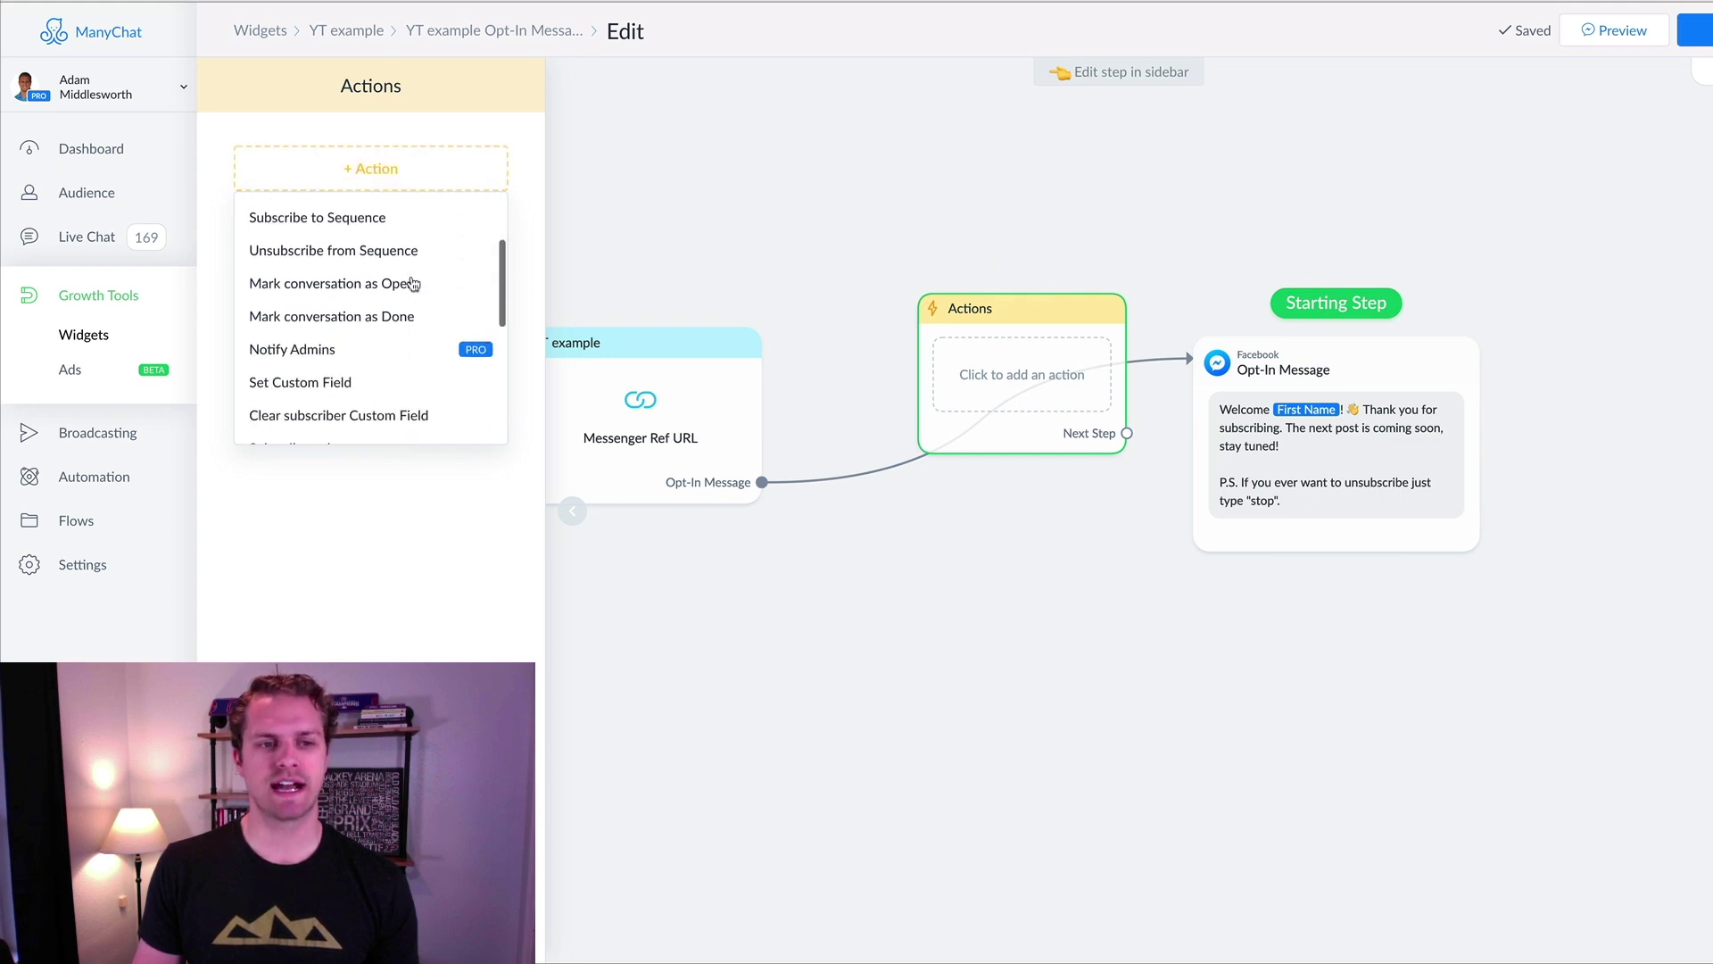
scroll(414, 283, "down", 1)
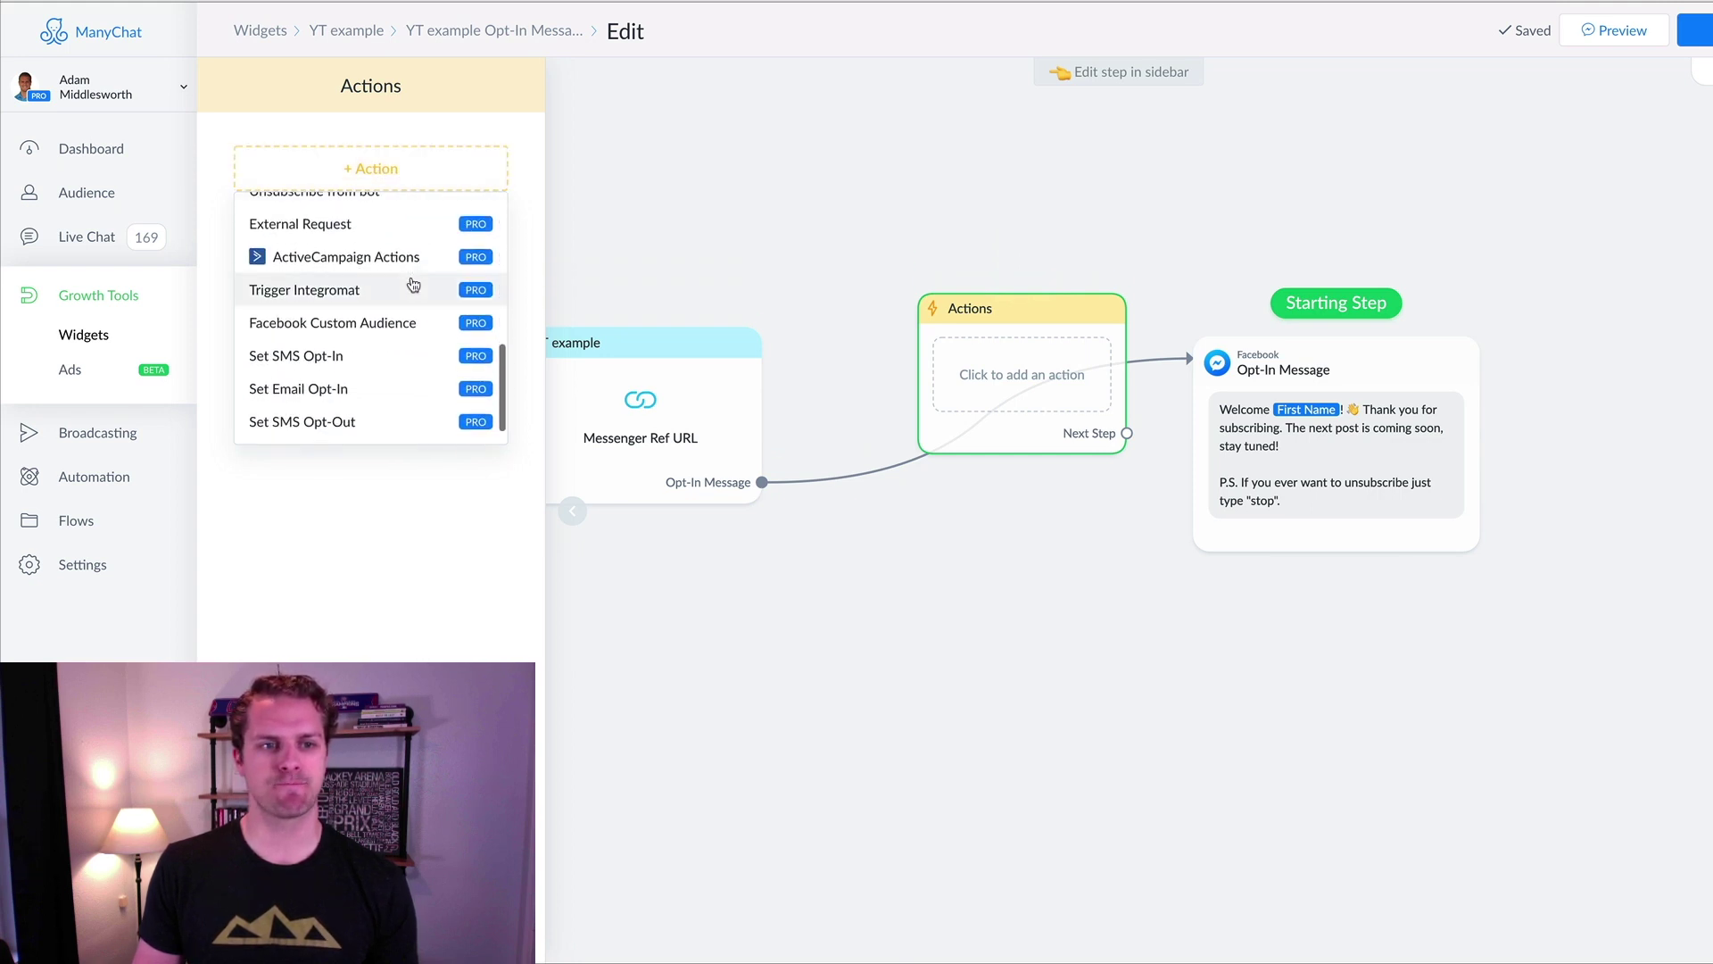
left_click(312, 328)
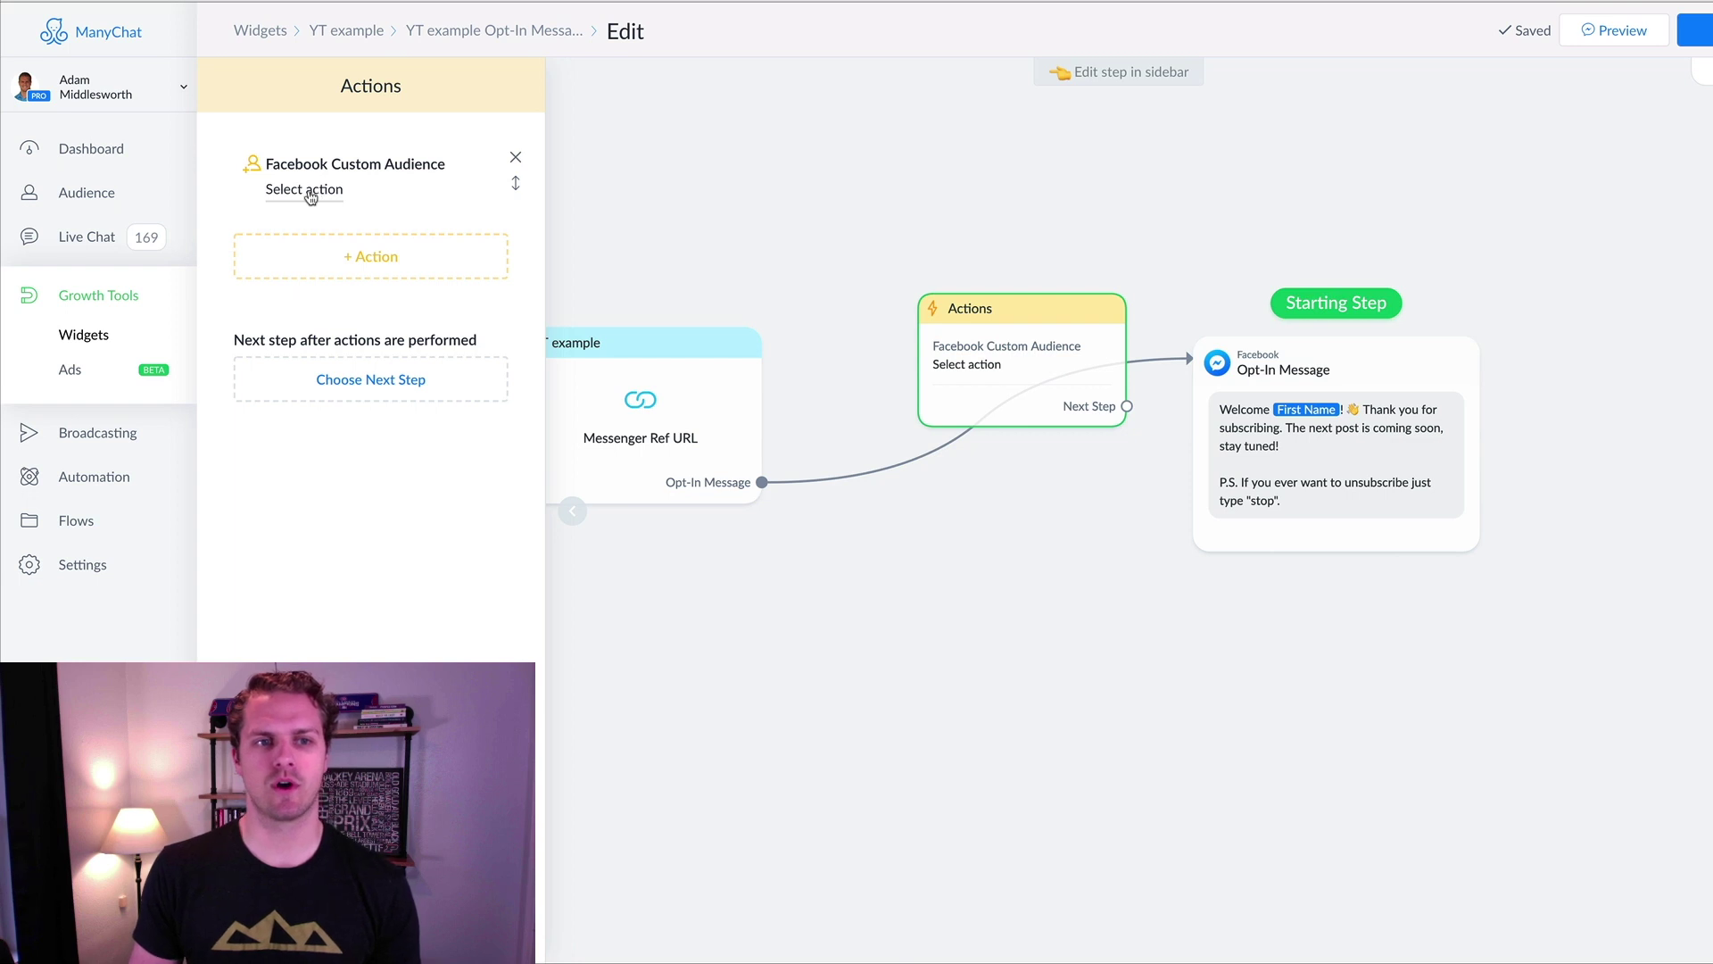
- Configure the Facebook Custom Audience action to add subscribers to the Past Clients audience in TEST ACCOUNT
left_click(312, 194)
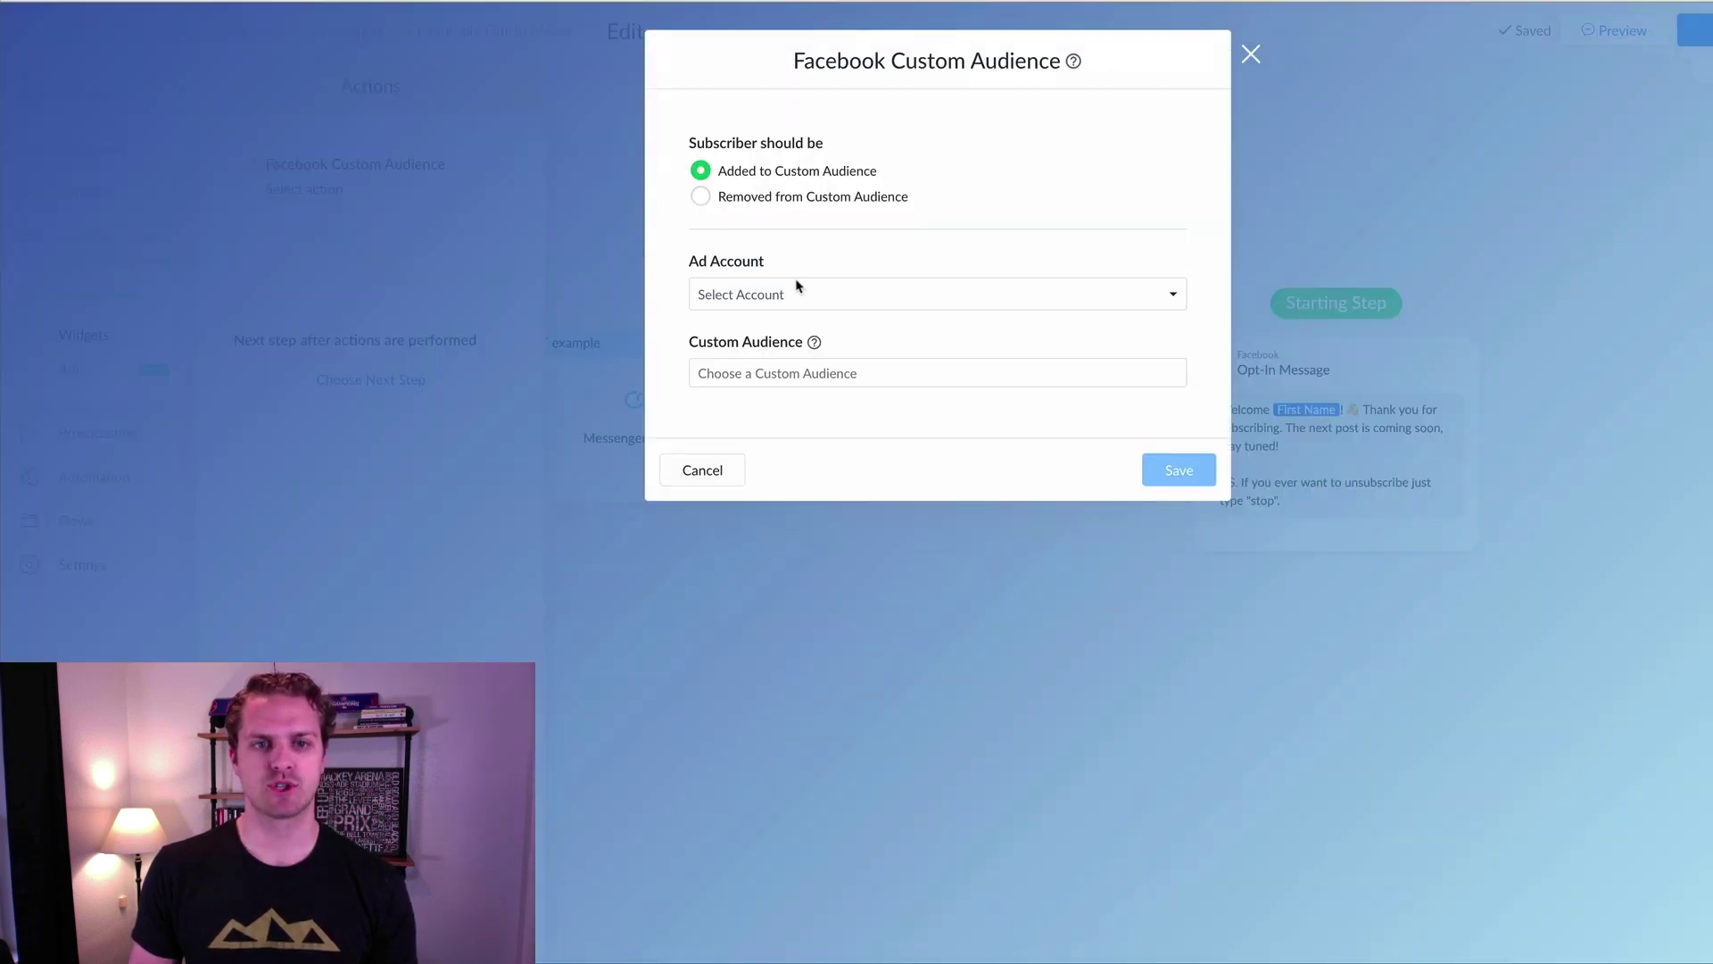
left_click(795, 293)
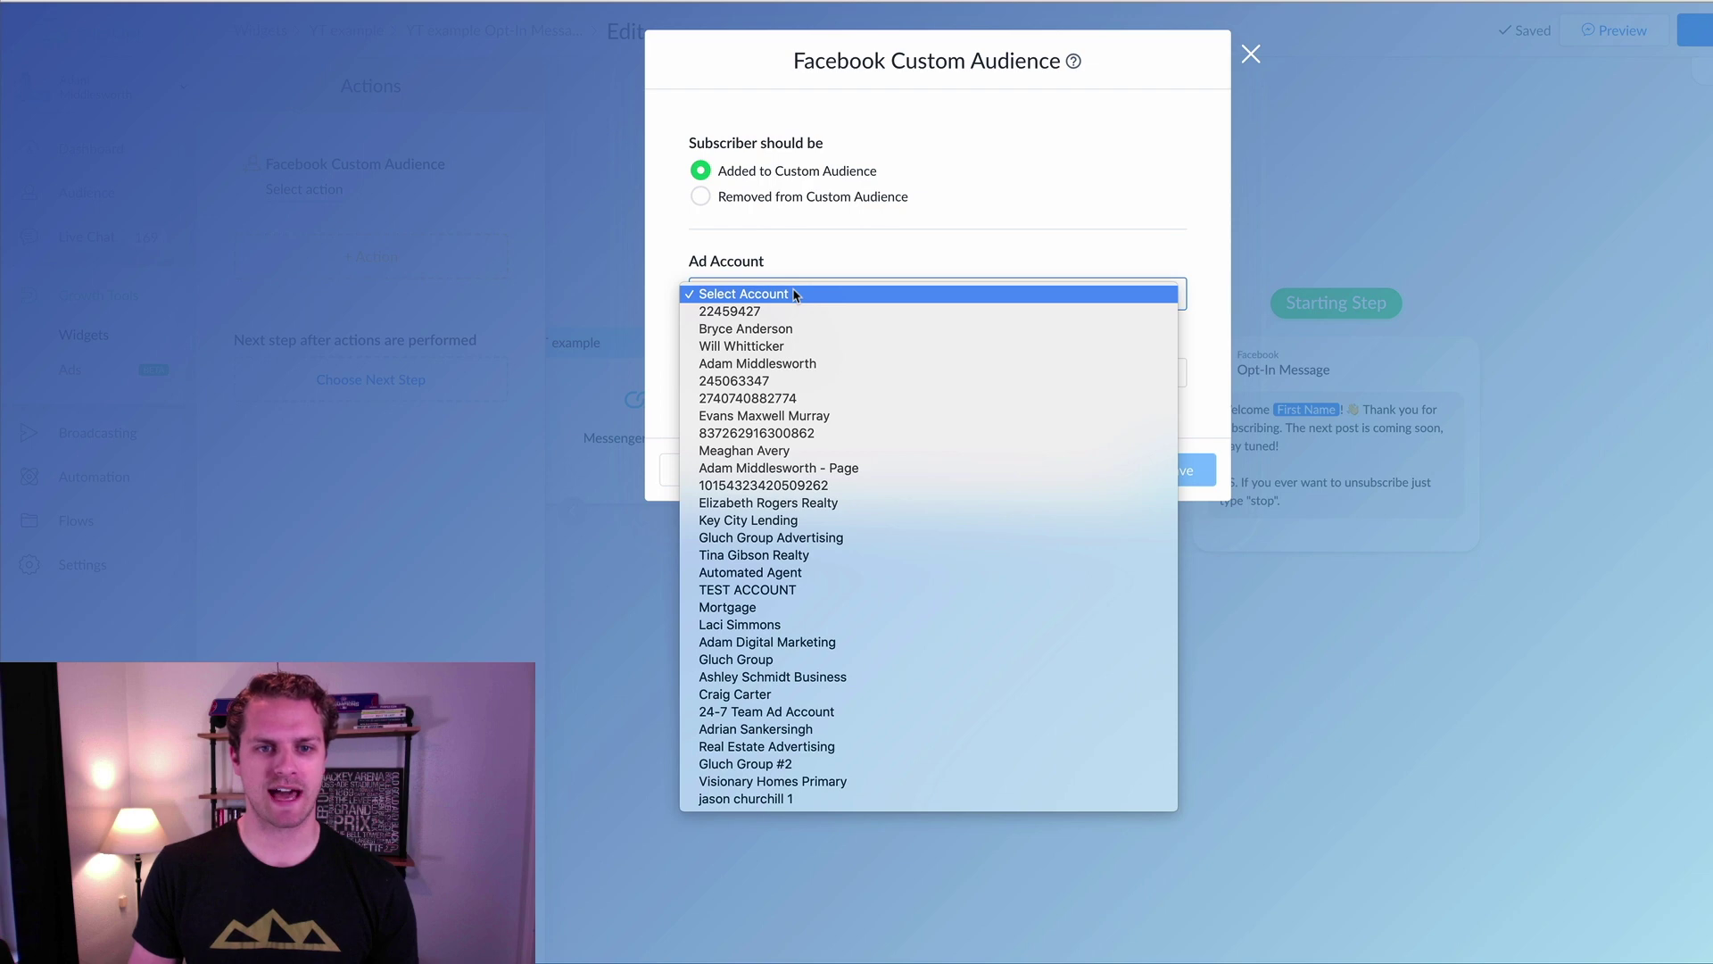
left_click(840, 590)
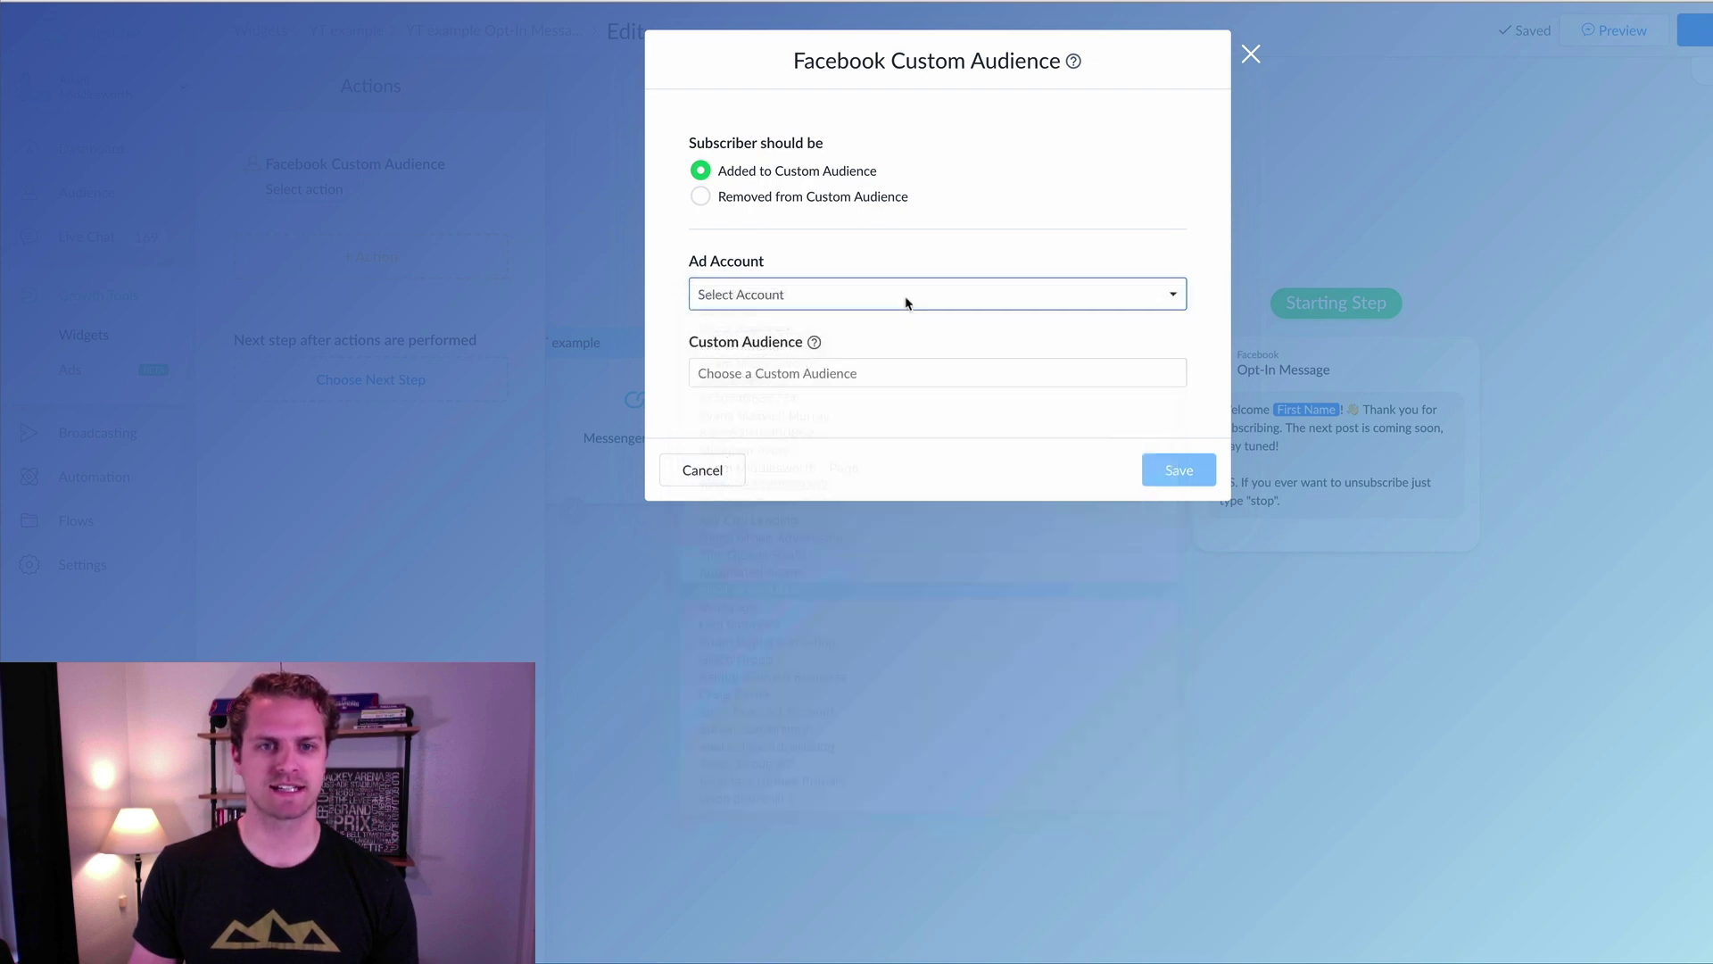
left_click(759, 372)
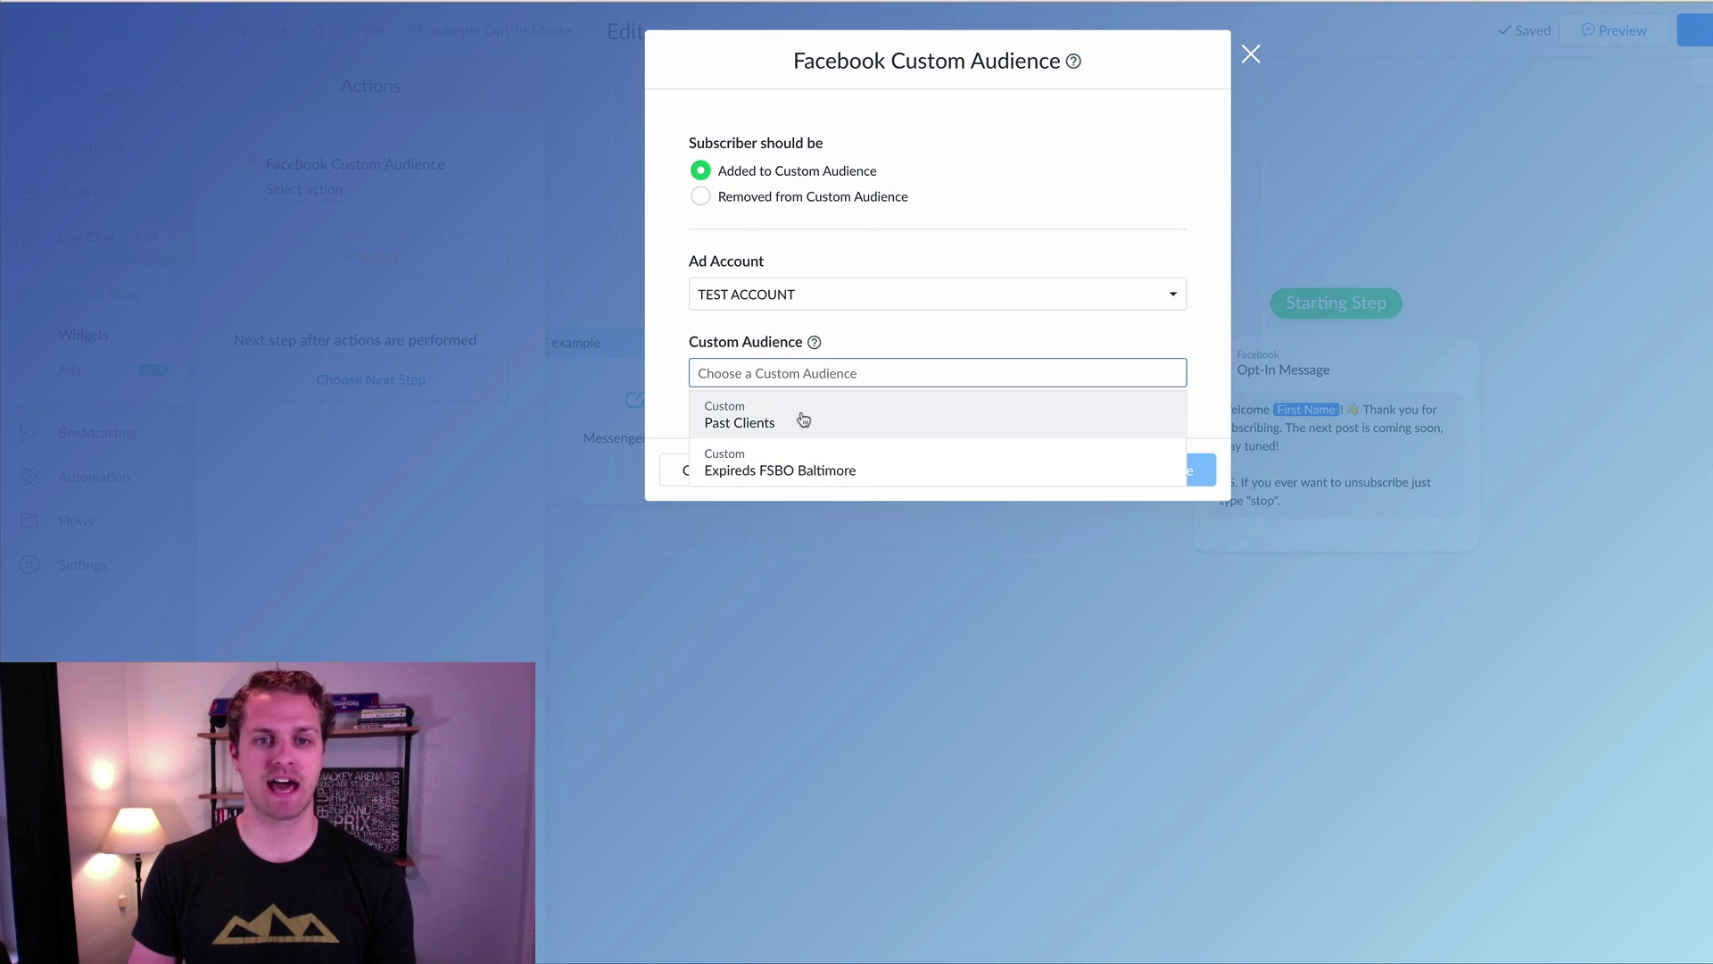
left_click(745, 414)
left_click(881, 332)
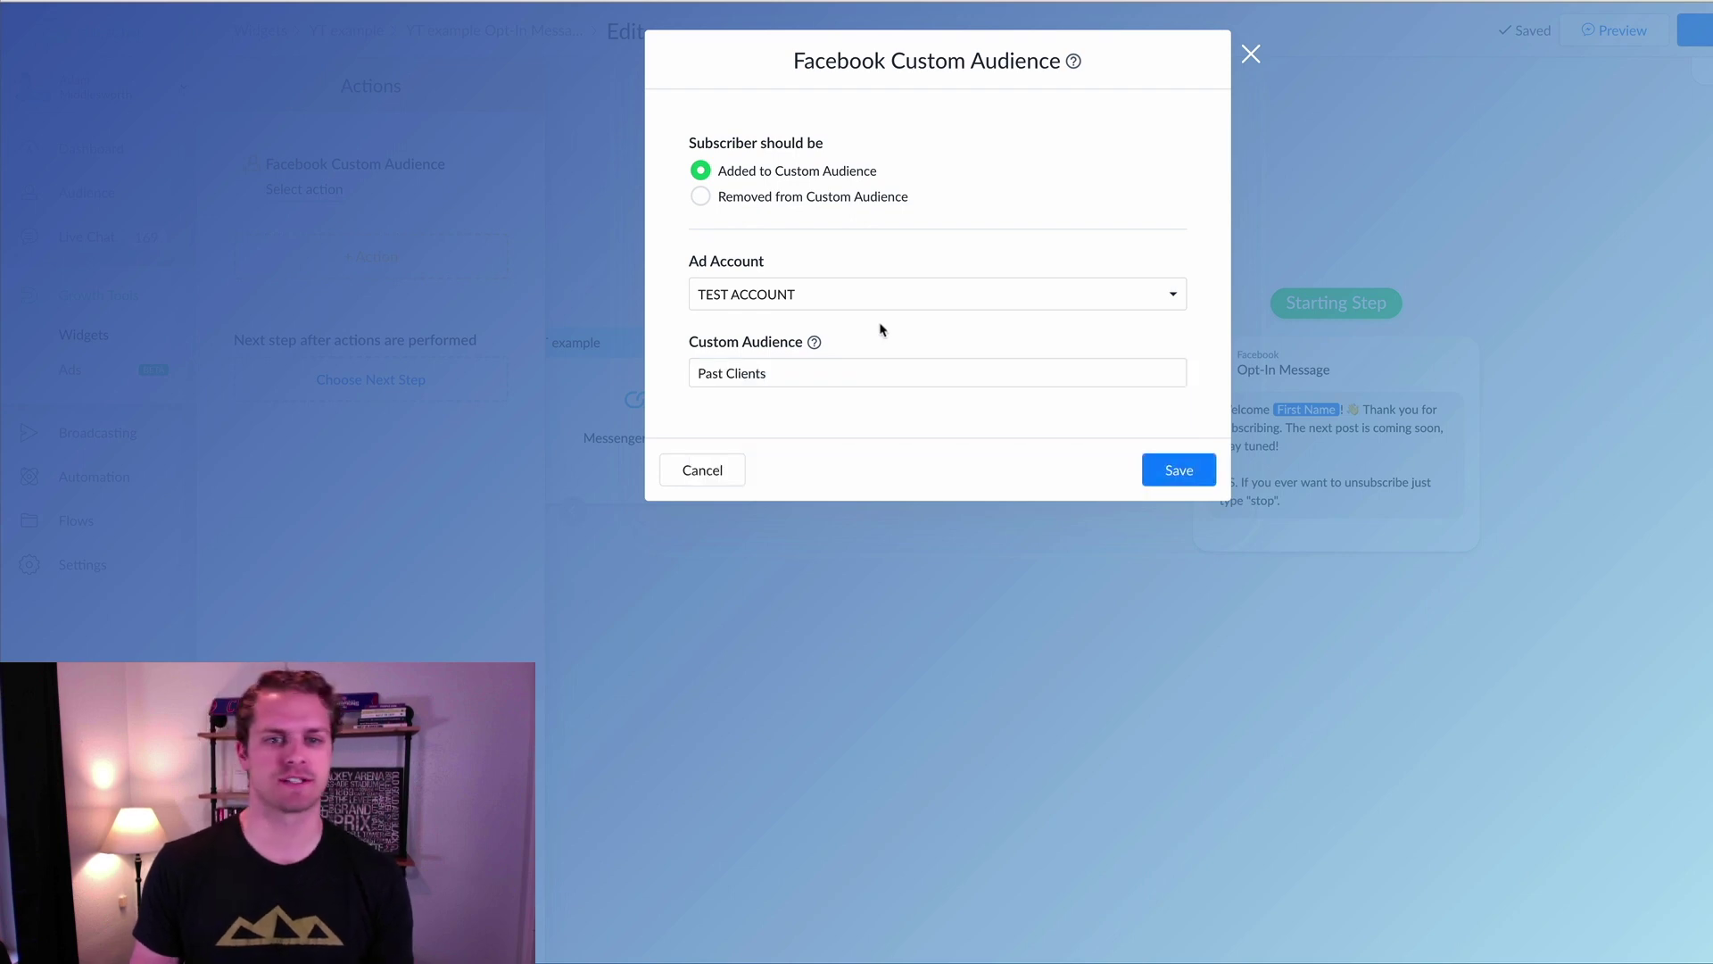
left_click(1175, 476)
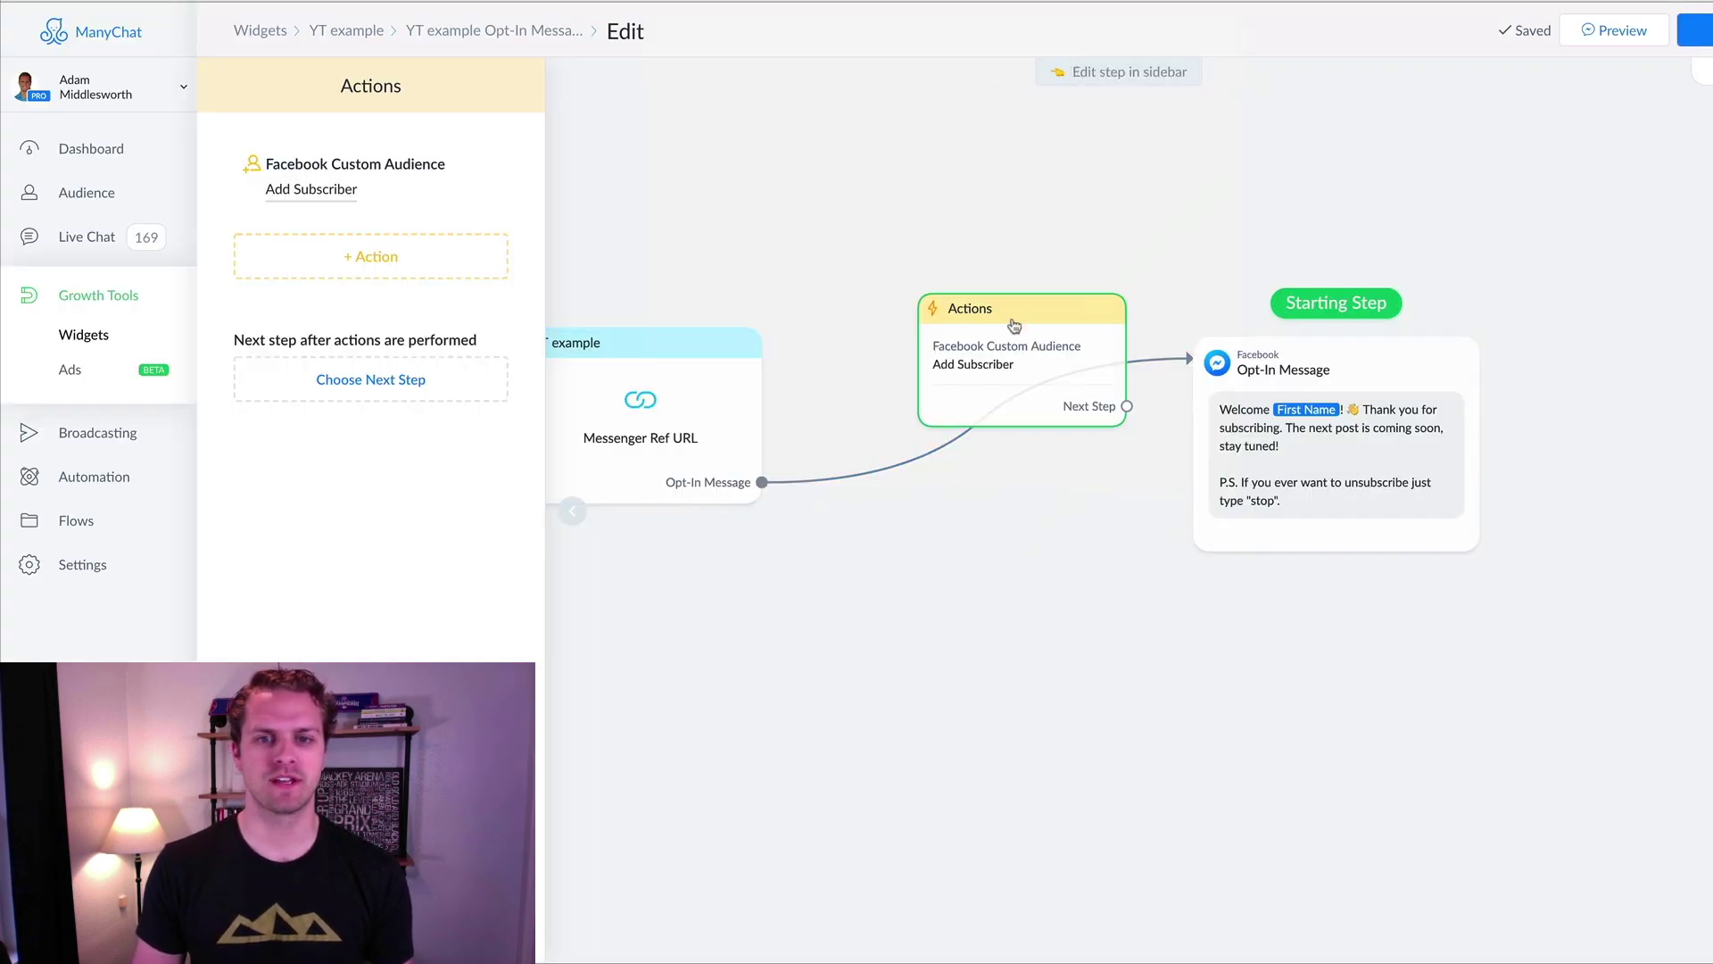
- Make the Actions block the flow's starting step and connect its next step to the Opt-In Message
left_click_drag(1345, 304, 892, 349)
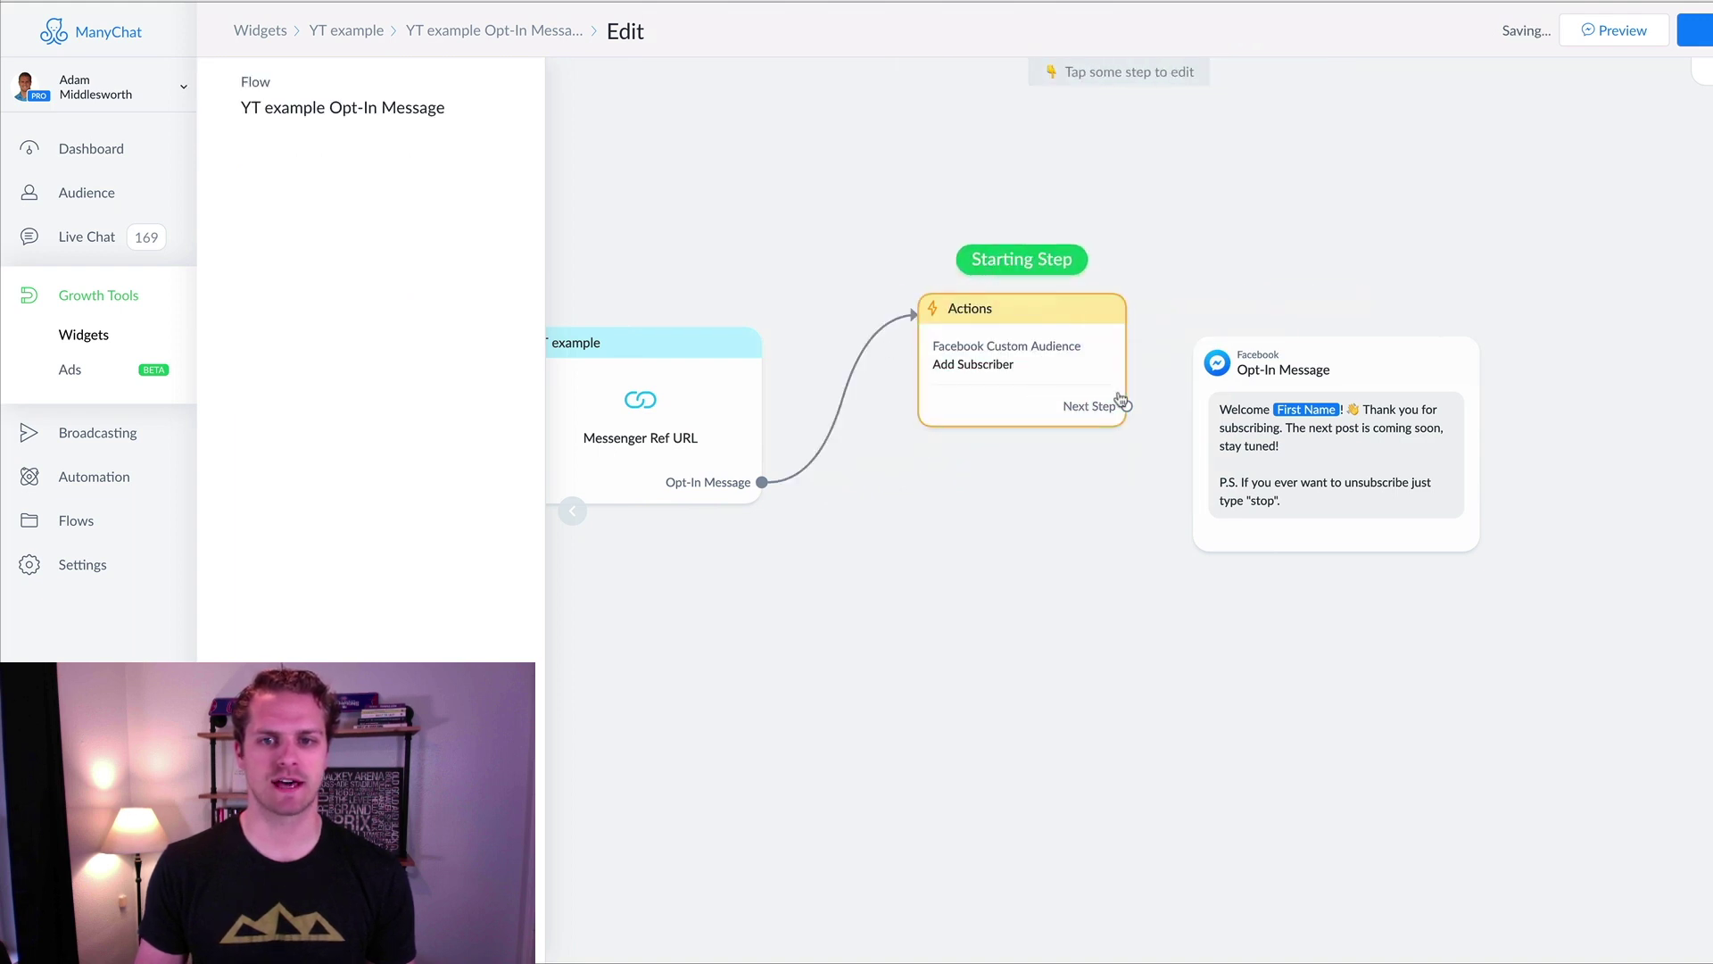
left_click_drag(1126, 407, 1222, 384)
- Rearrange the YT example and Actions blocks so they sit spaced in sequence before the Opt-In Message
left_click_drag(1116, 581, 1390, 527)
left_click_drag(902, 375, 836, 336)
left_click_drag(1306, 307, 1163, 339)
left_click(942, 391)
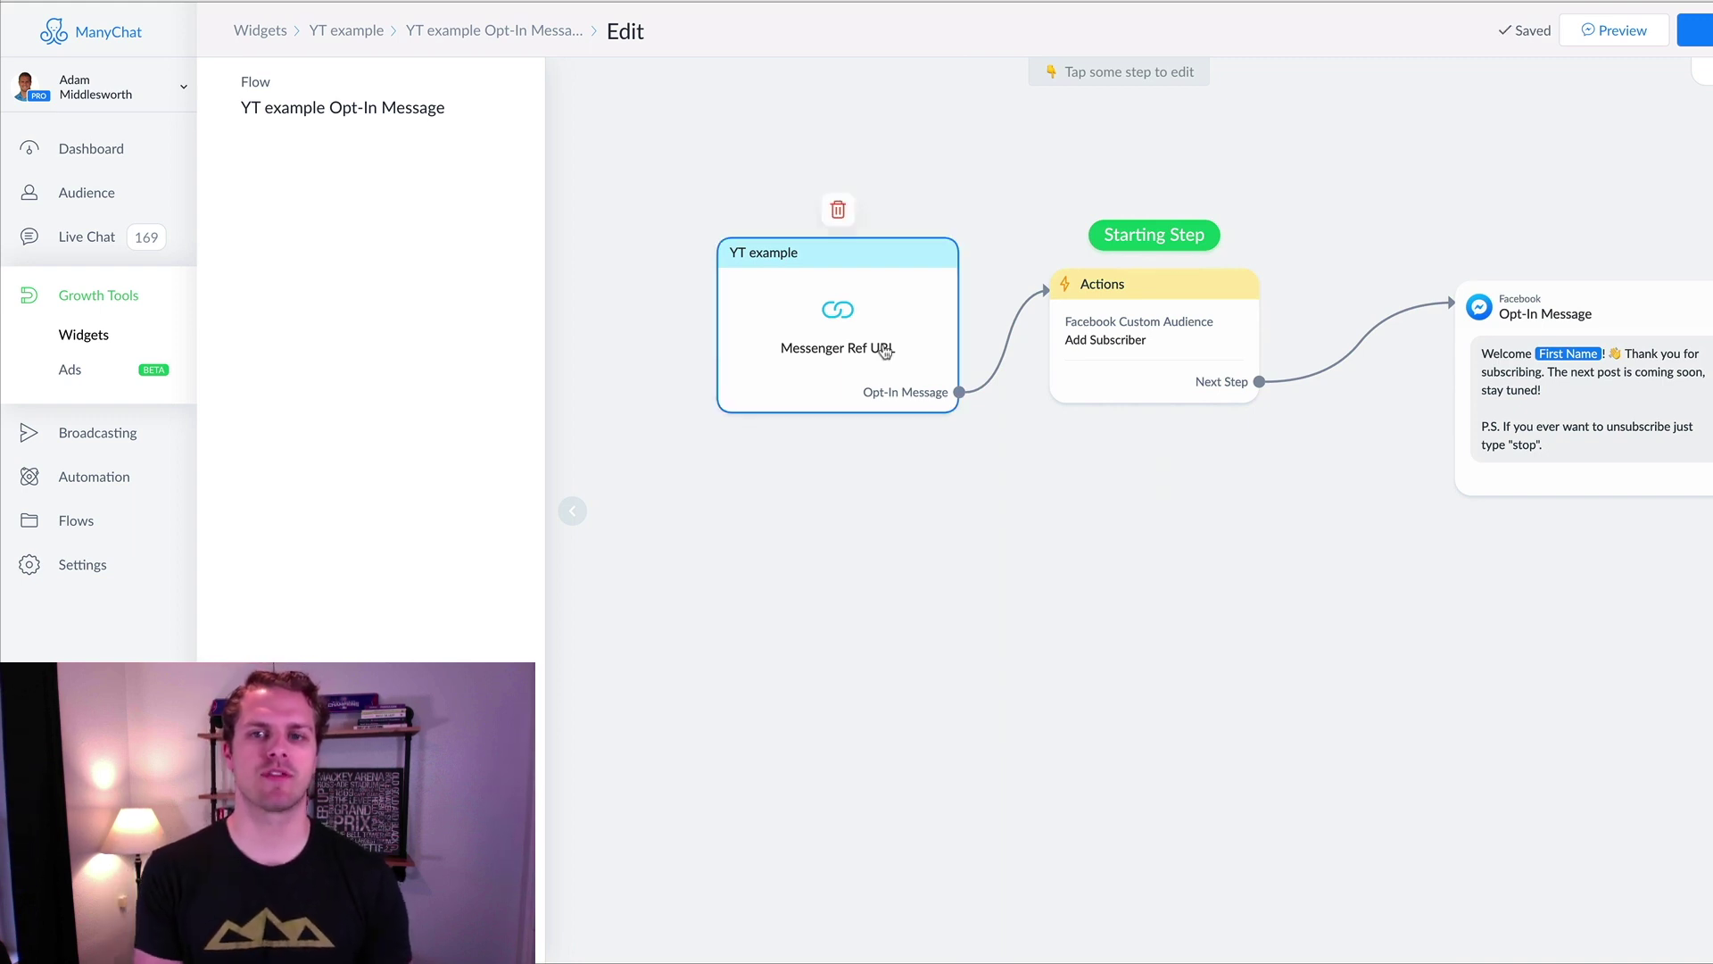
left_click(1120, 349)
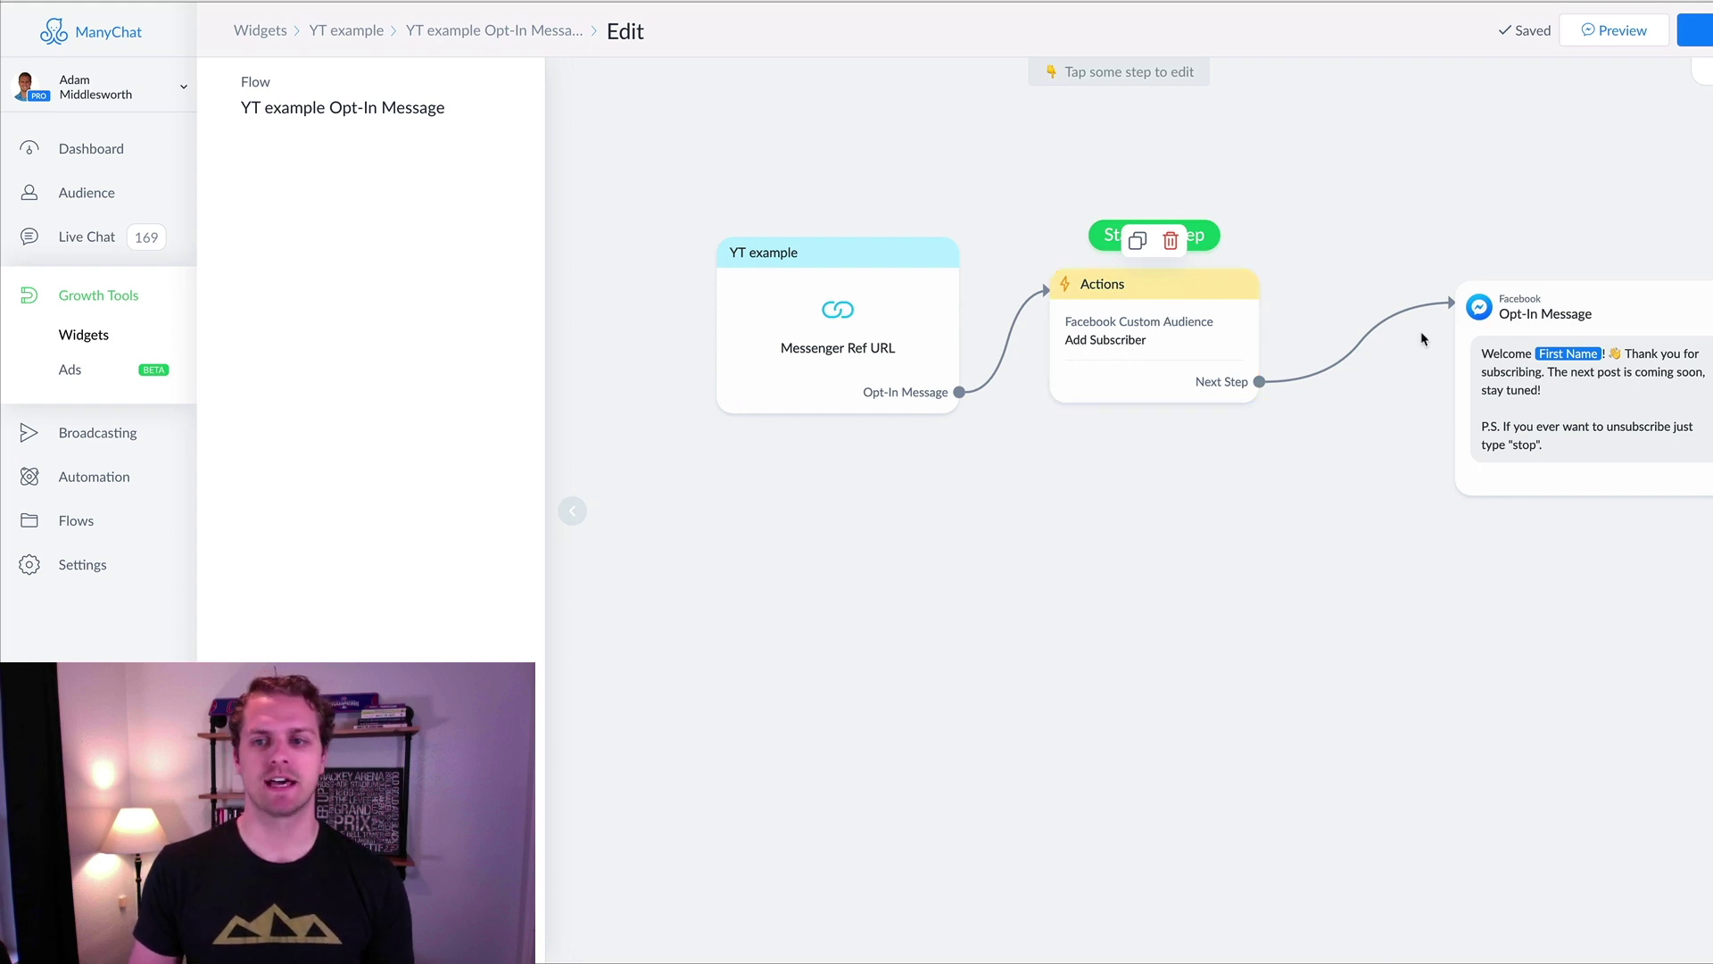
left_click(1561, 339)
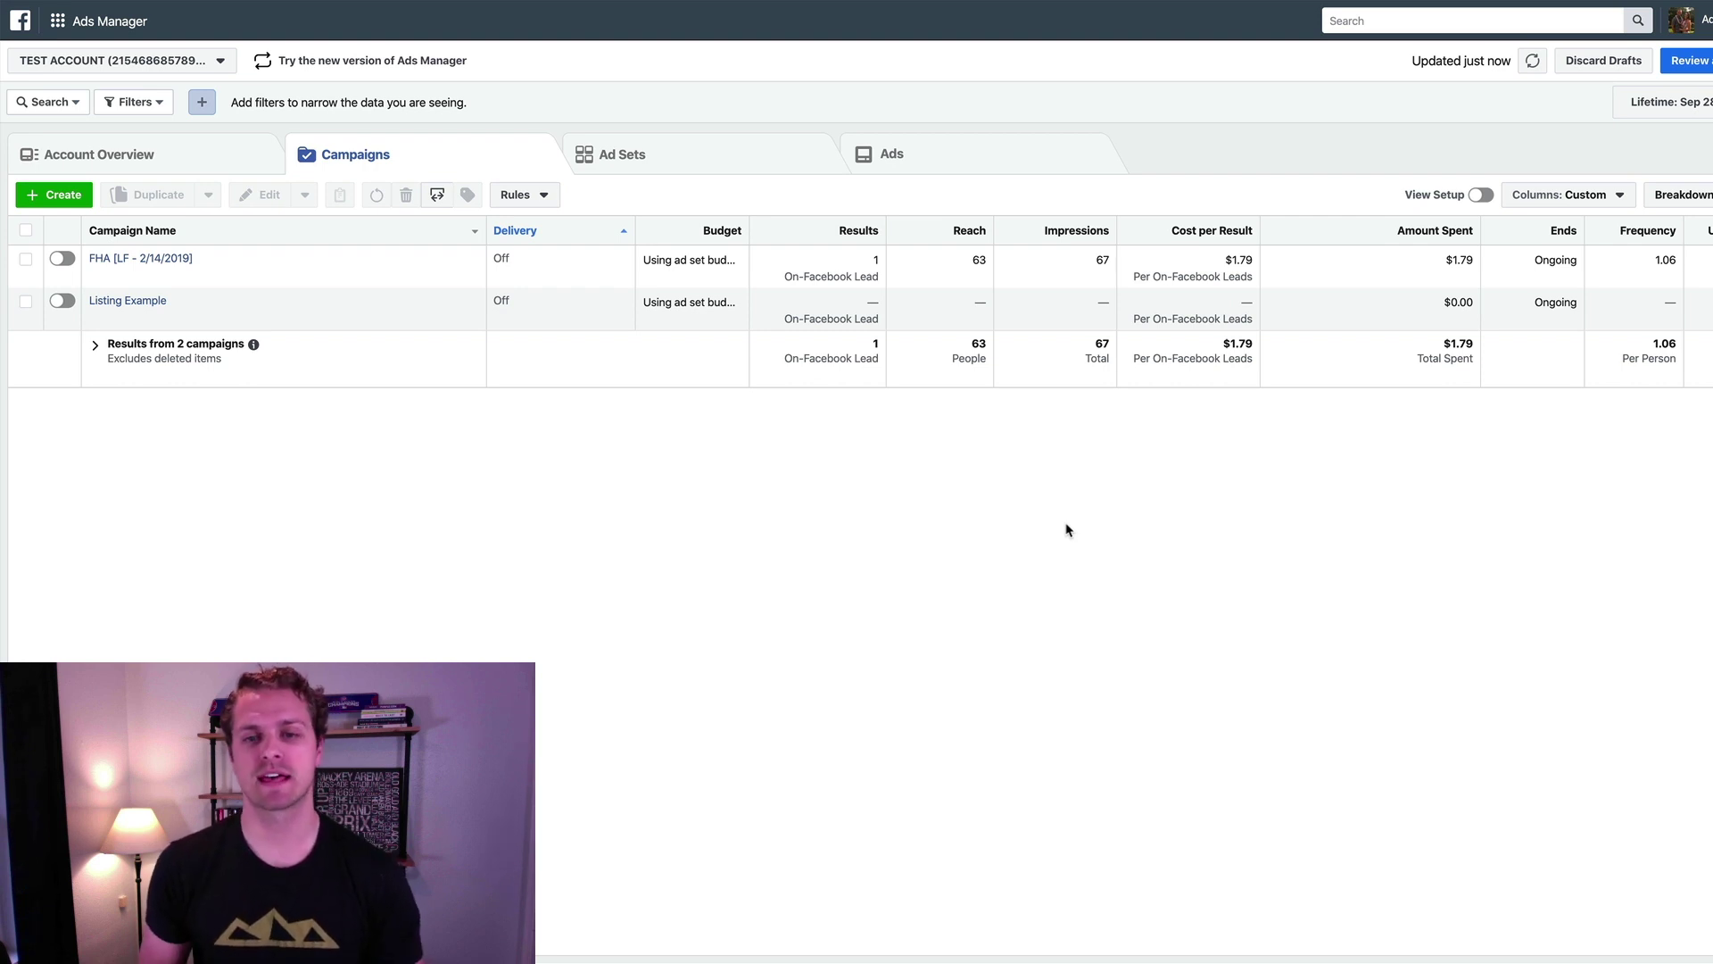
- In Facebook Ads Manager, start a new campaign in the Housing special ad category with the Messages objective
left_click(57, 198)
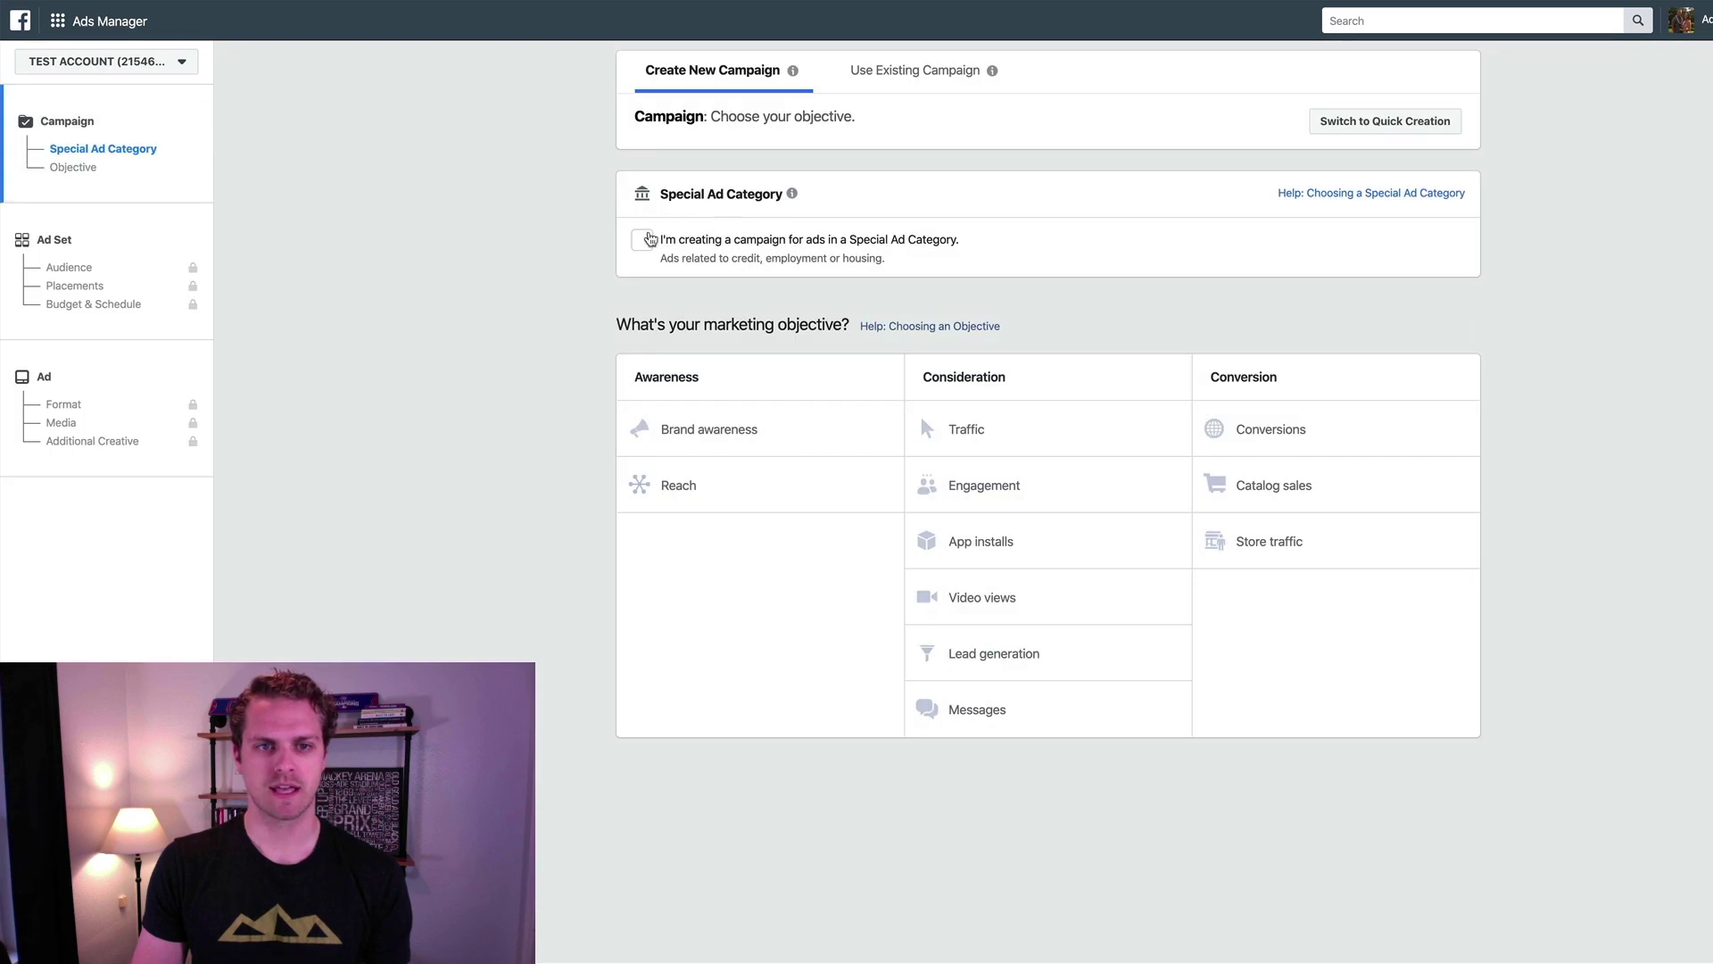
left_click(700, 241)
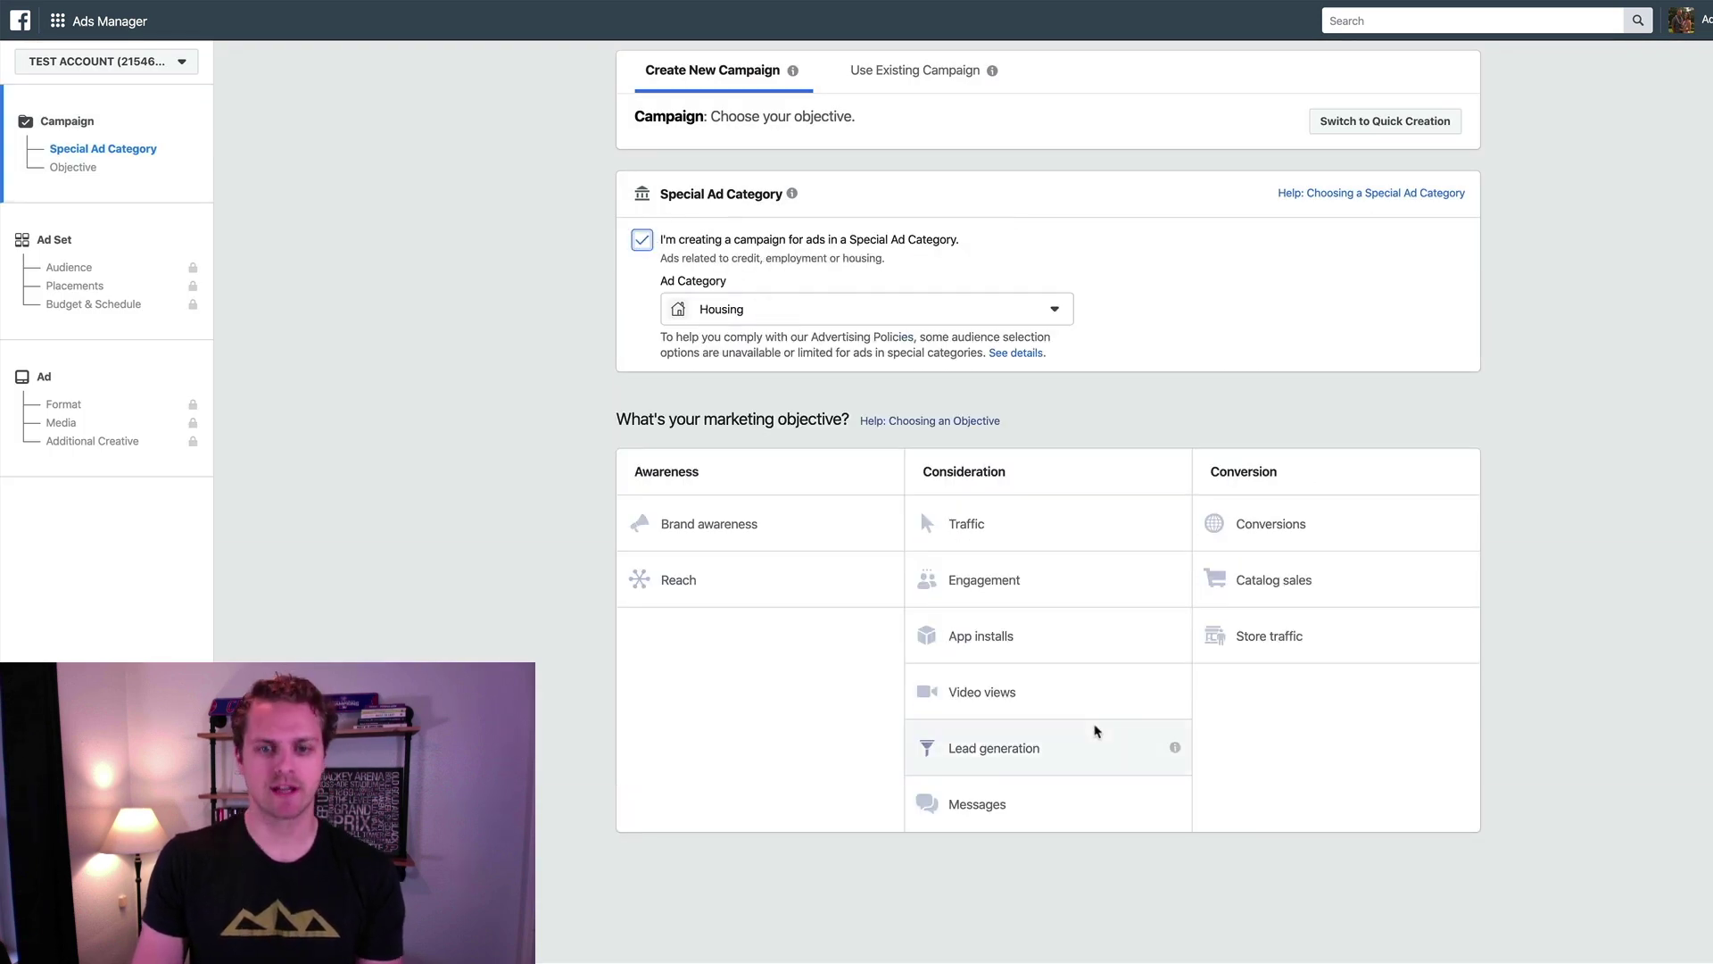
left_click(1026, 810)
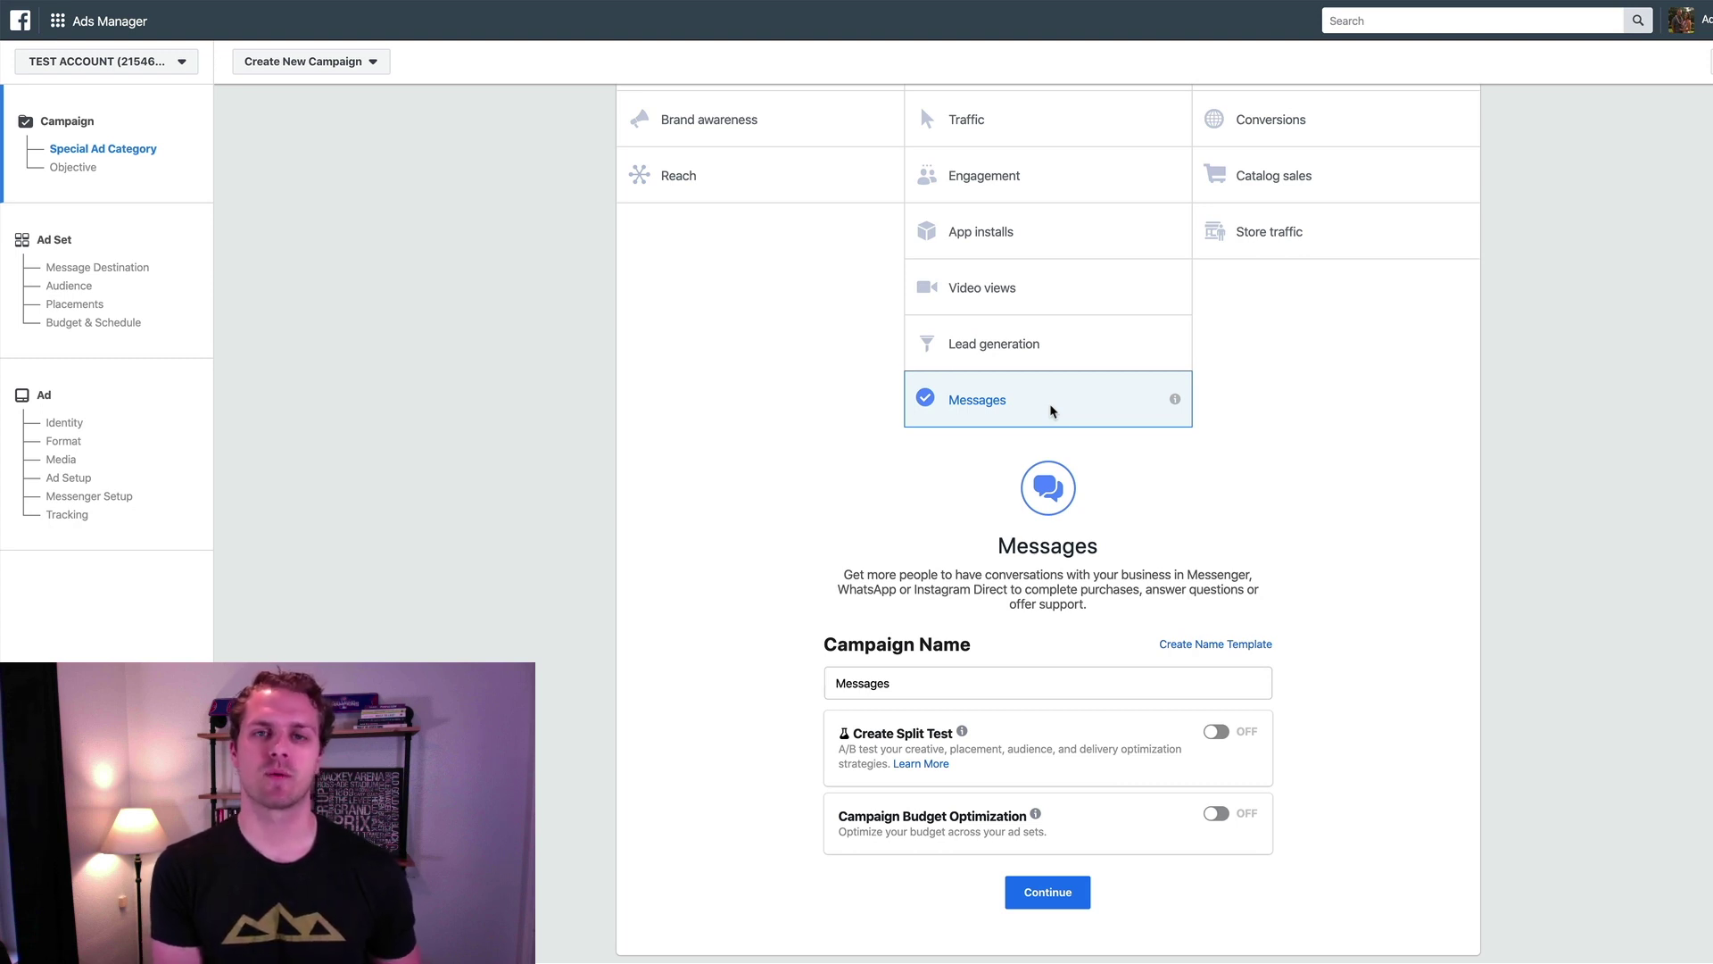
- Name the campaign "follow up - list of open houses [in-message xx/xx/xxxx]"
scroll(1396, 432, "down", 2)
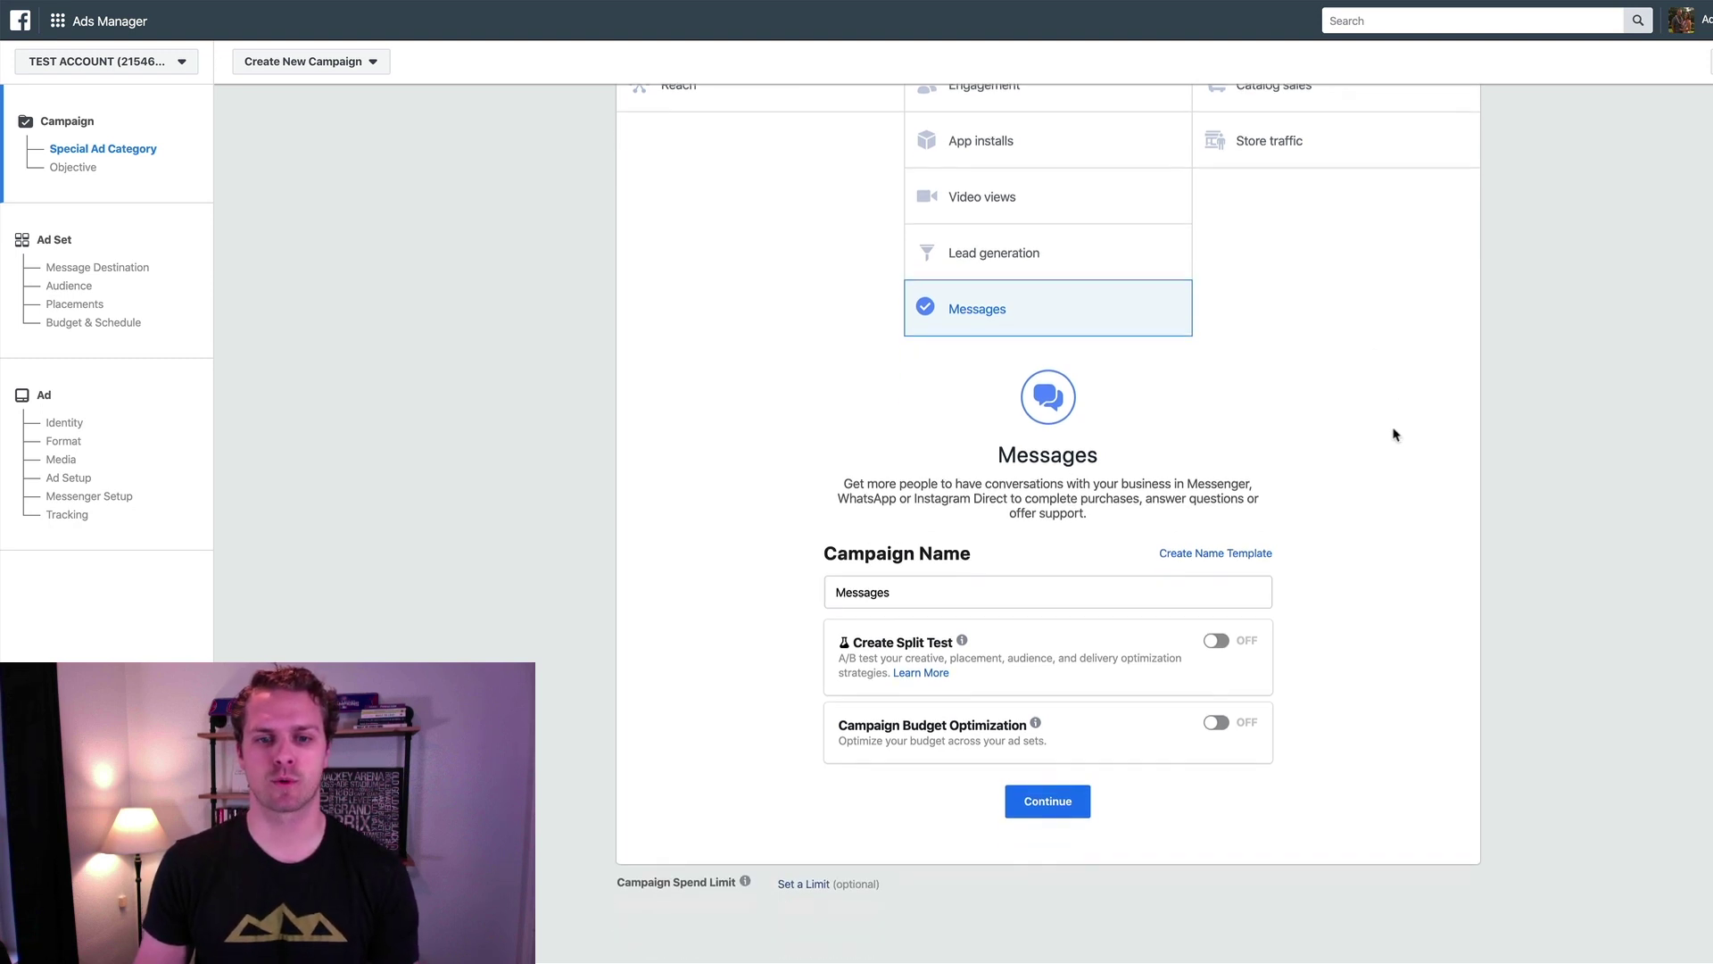
left_click(907, 592)
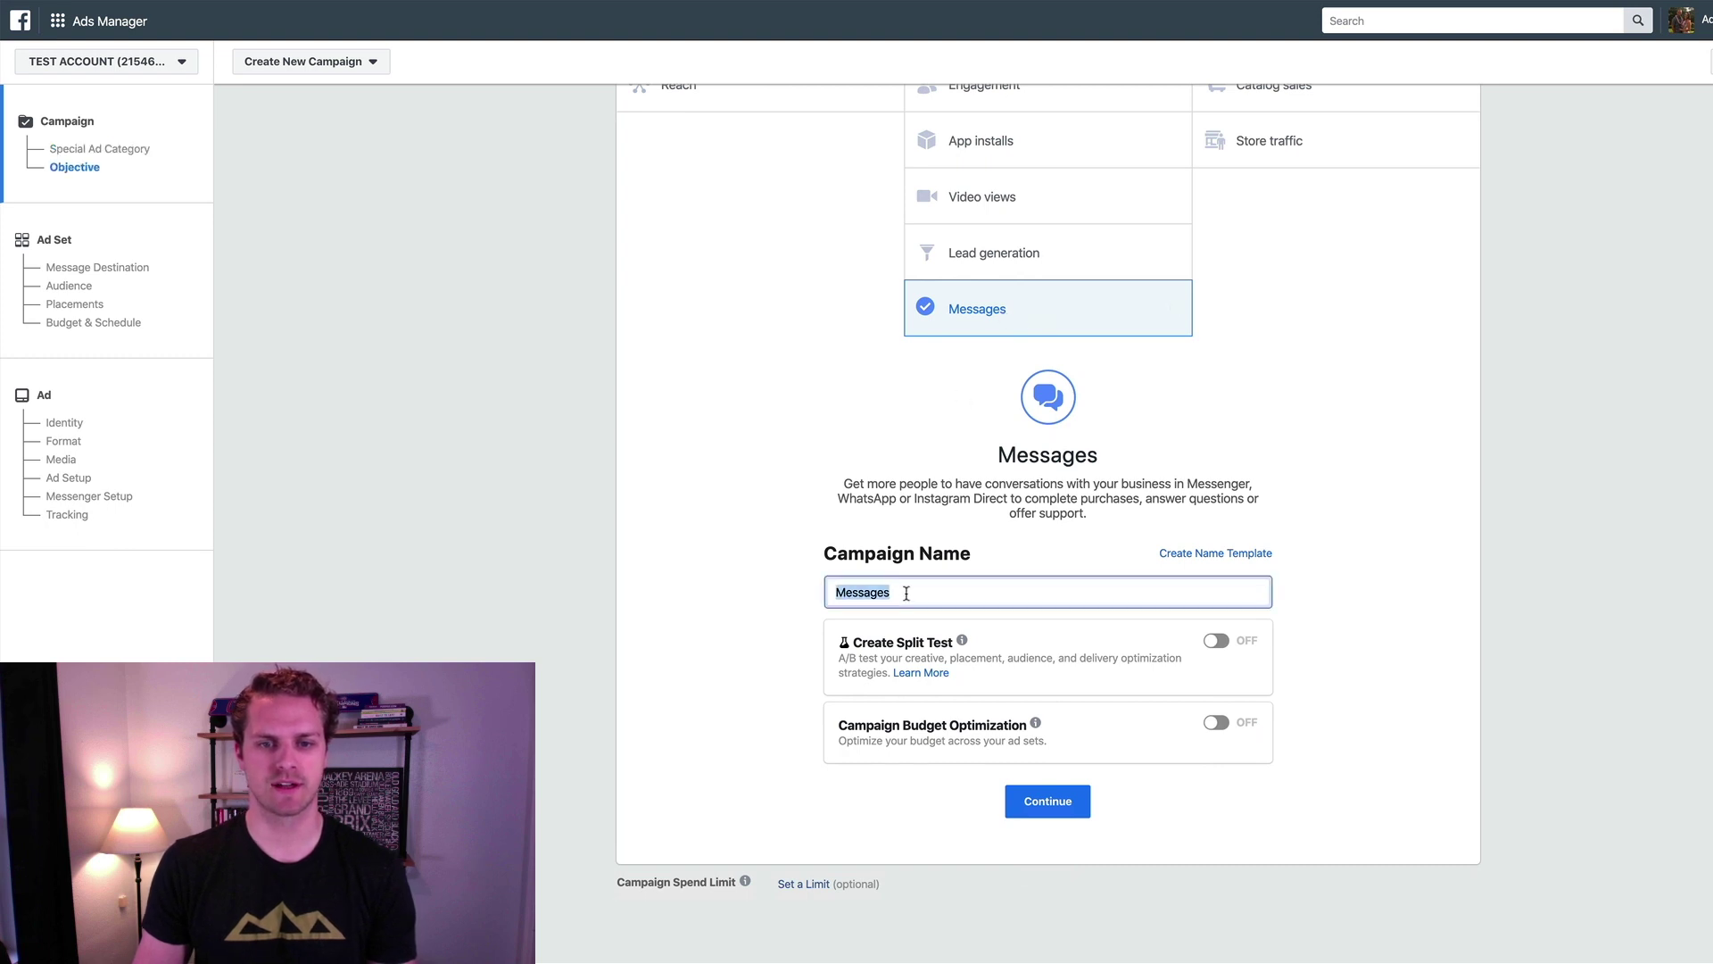
type("follow pu -")
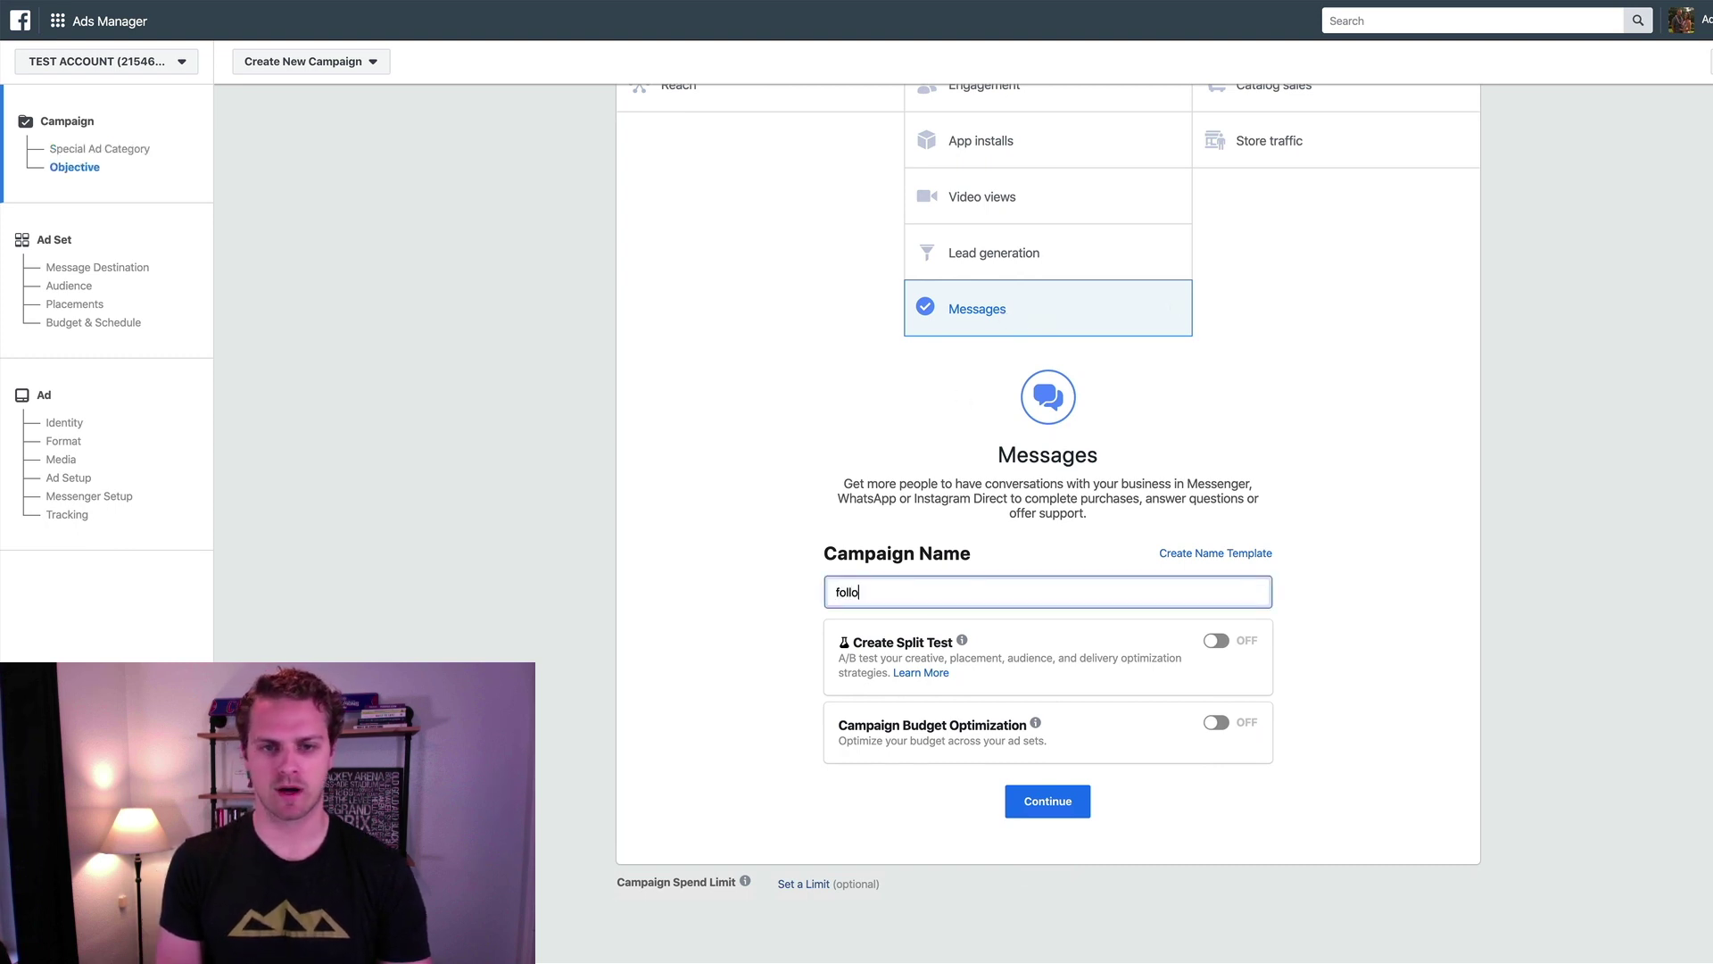
key("BackSpace")
key("BackSpace")
key("BackSpace")
key("BackSpace")
type("up - listo")
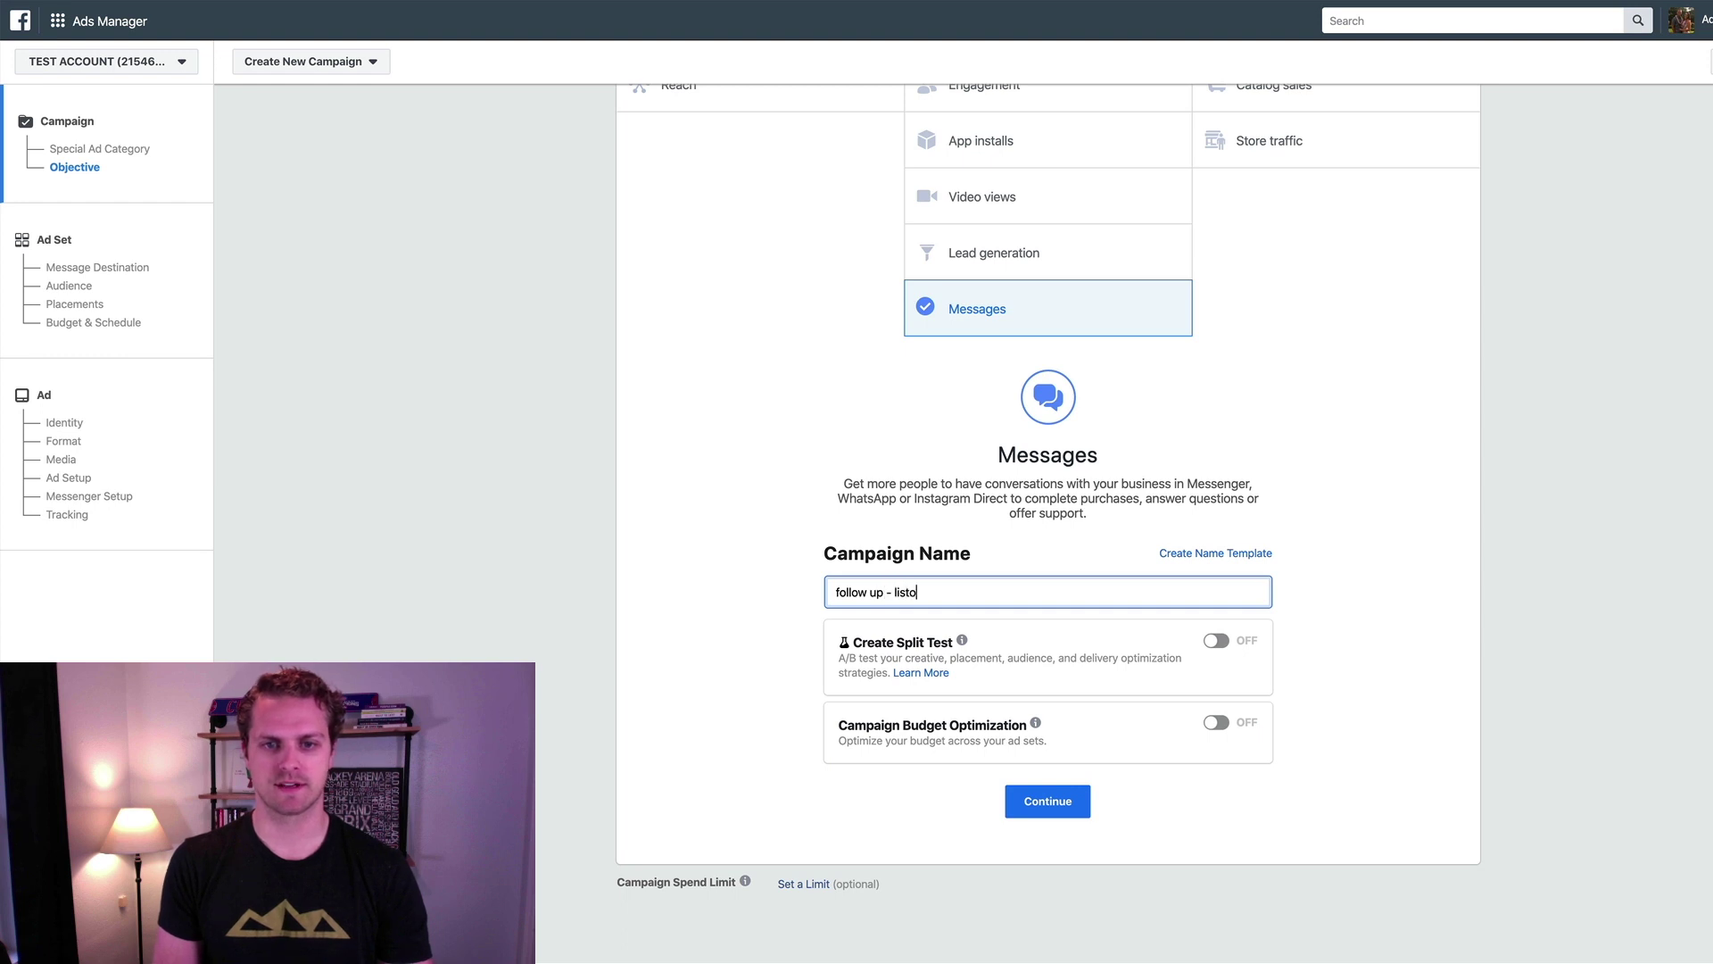
key("BackSpace")
type("of open ")
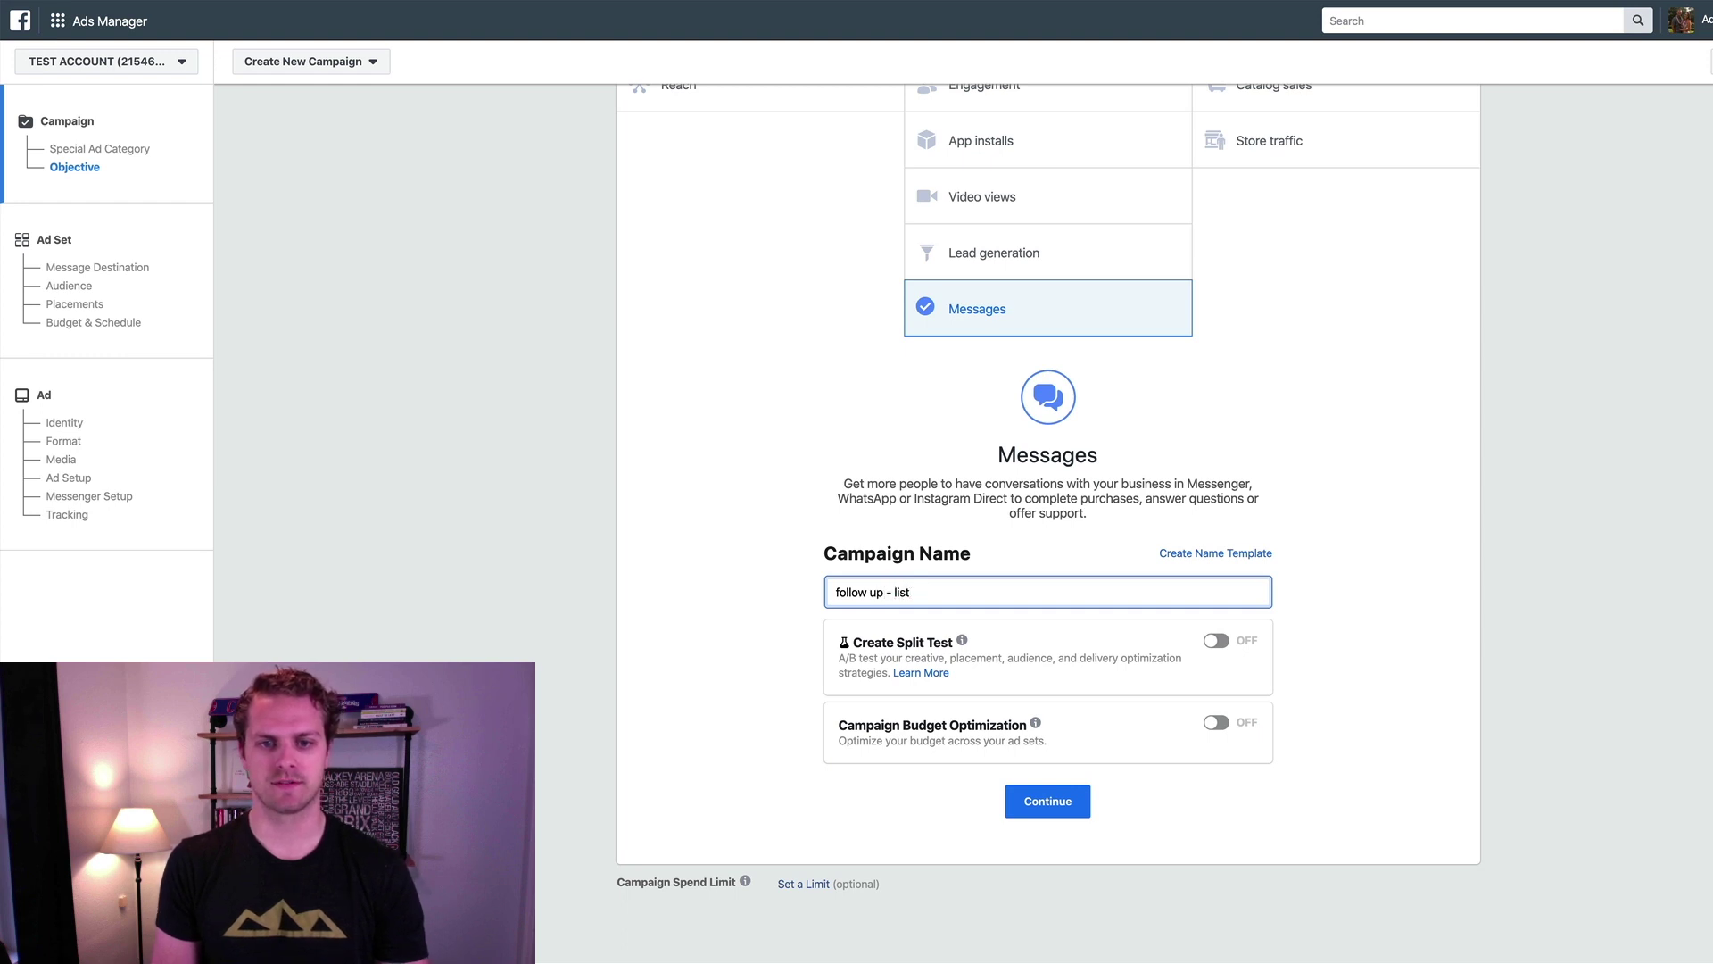
type("houses [")
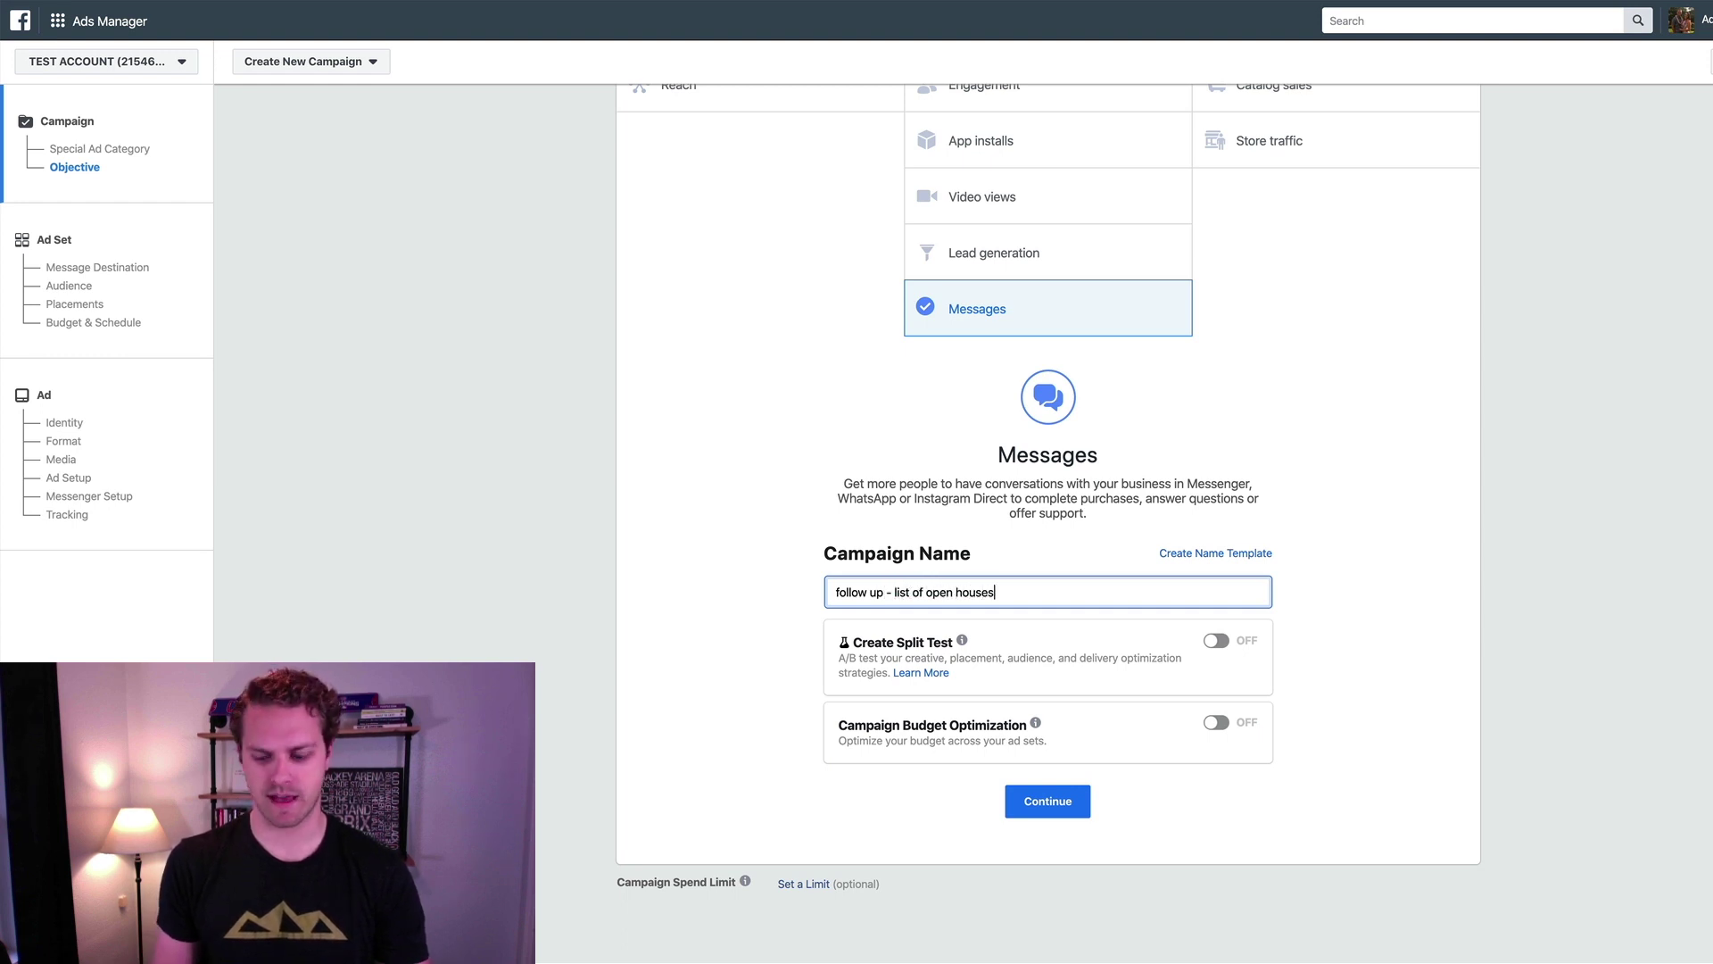
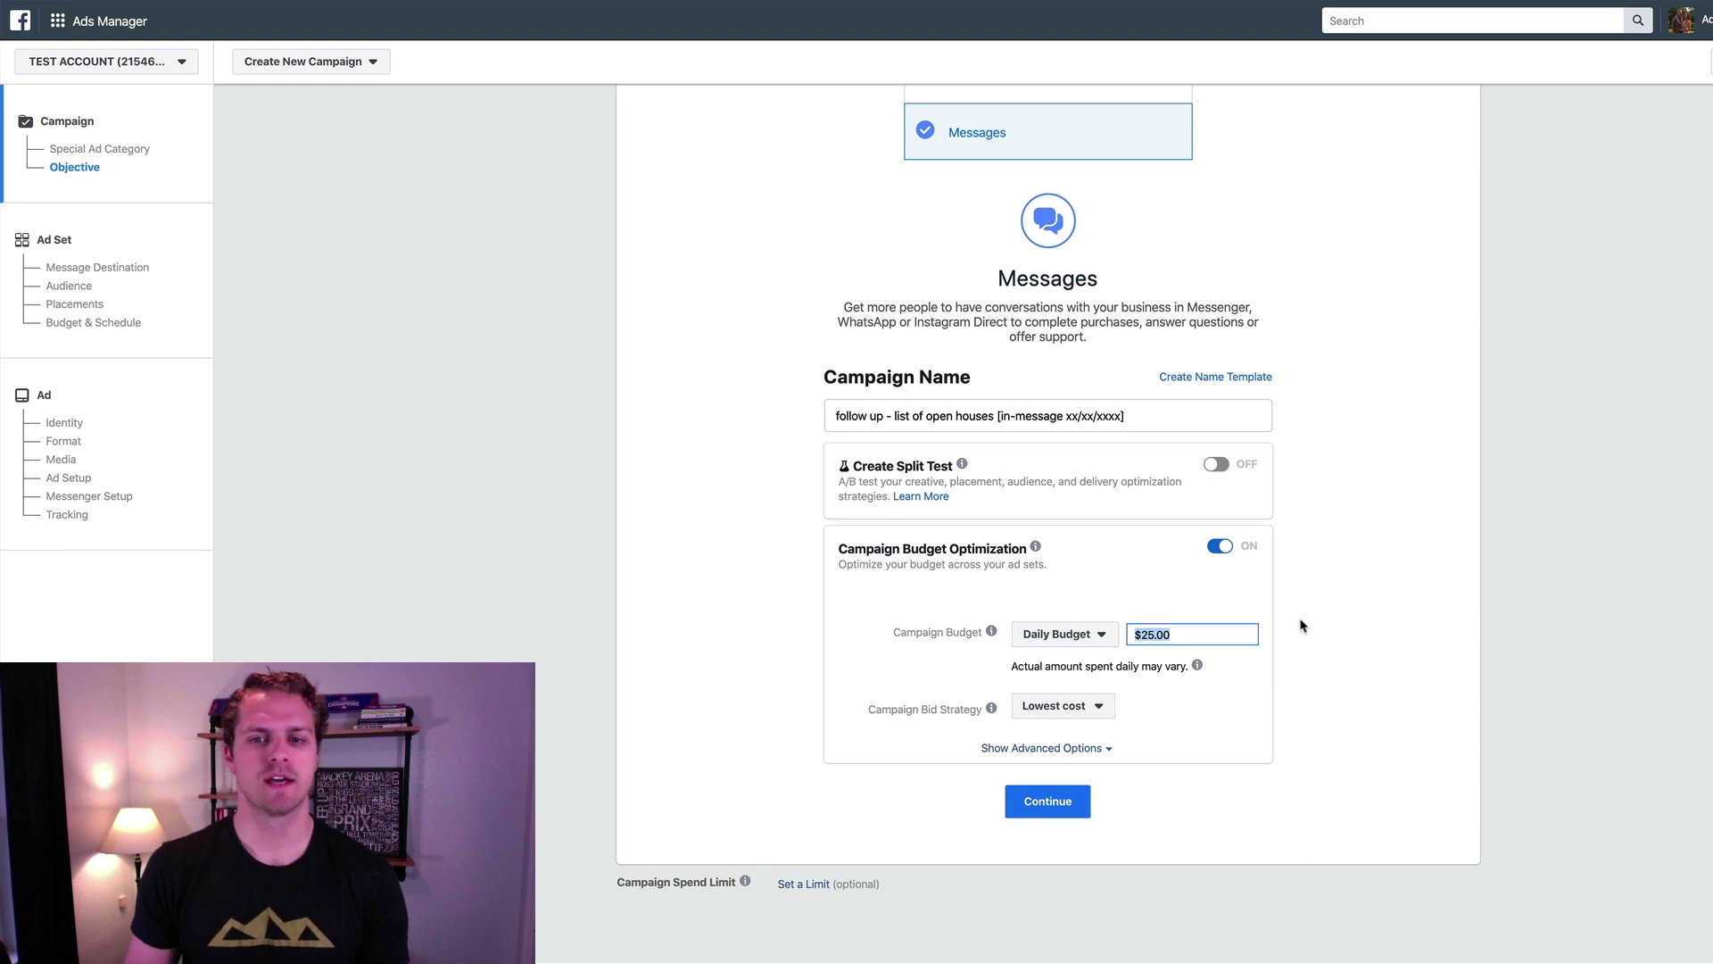
- Keep the campaign's daily budget of $25.00 and continue to the ad set setup
double_click(1215, 632)
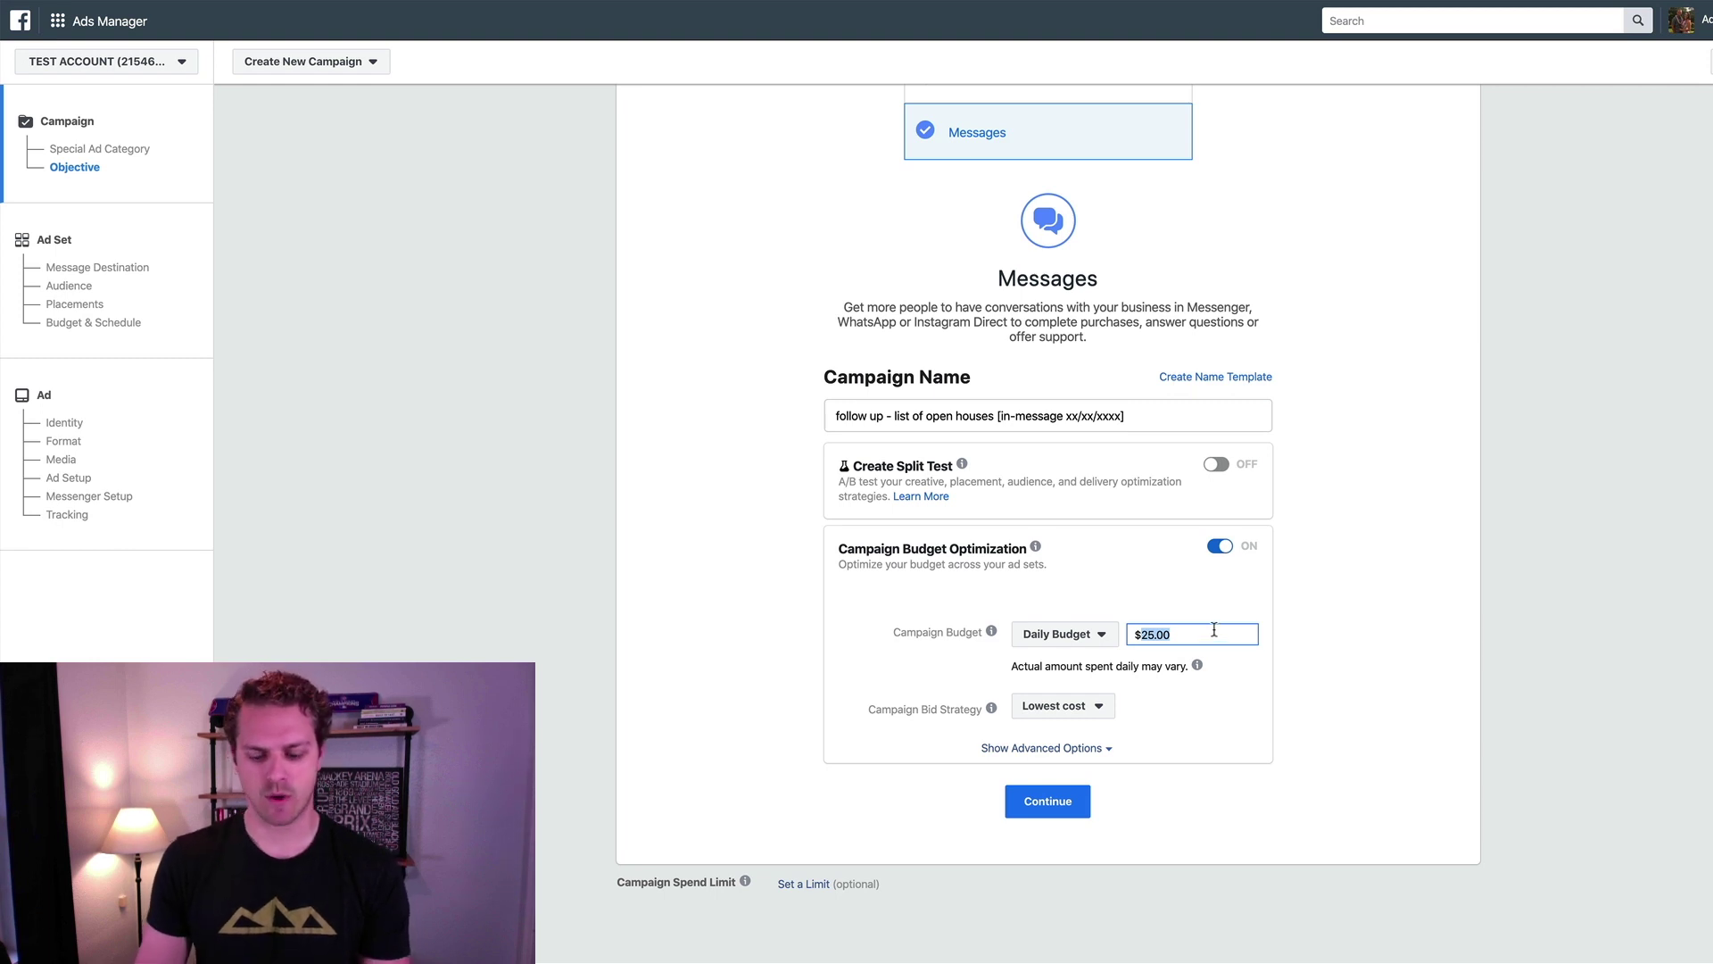
left_click(1328, 602)
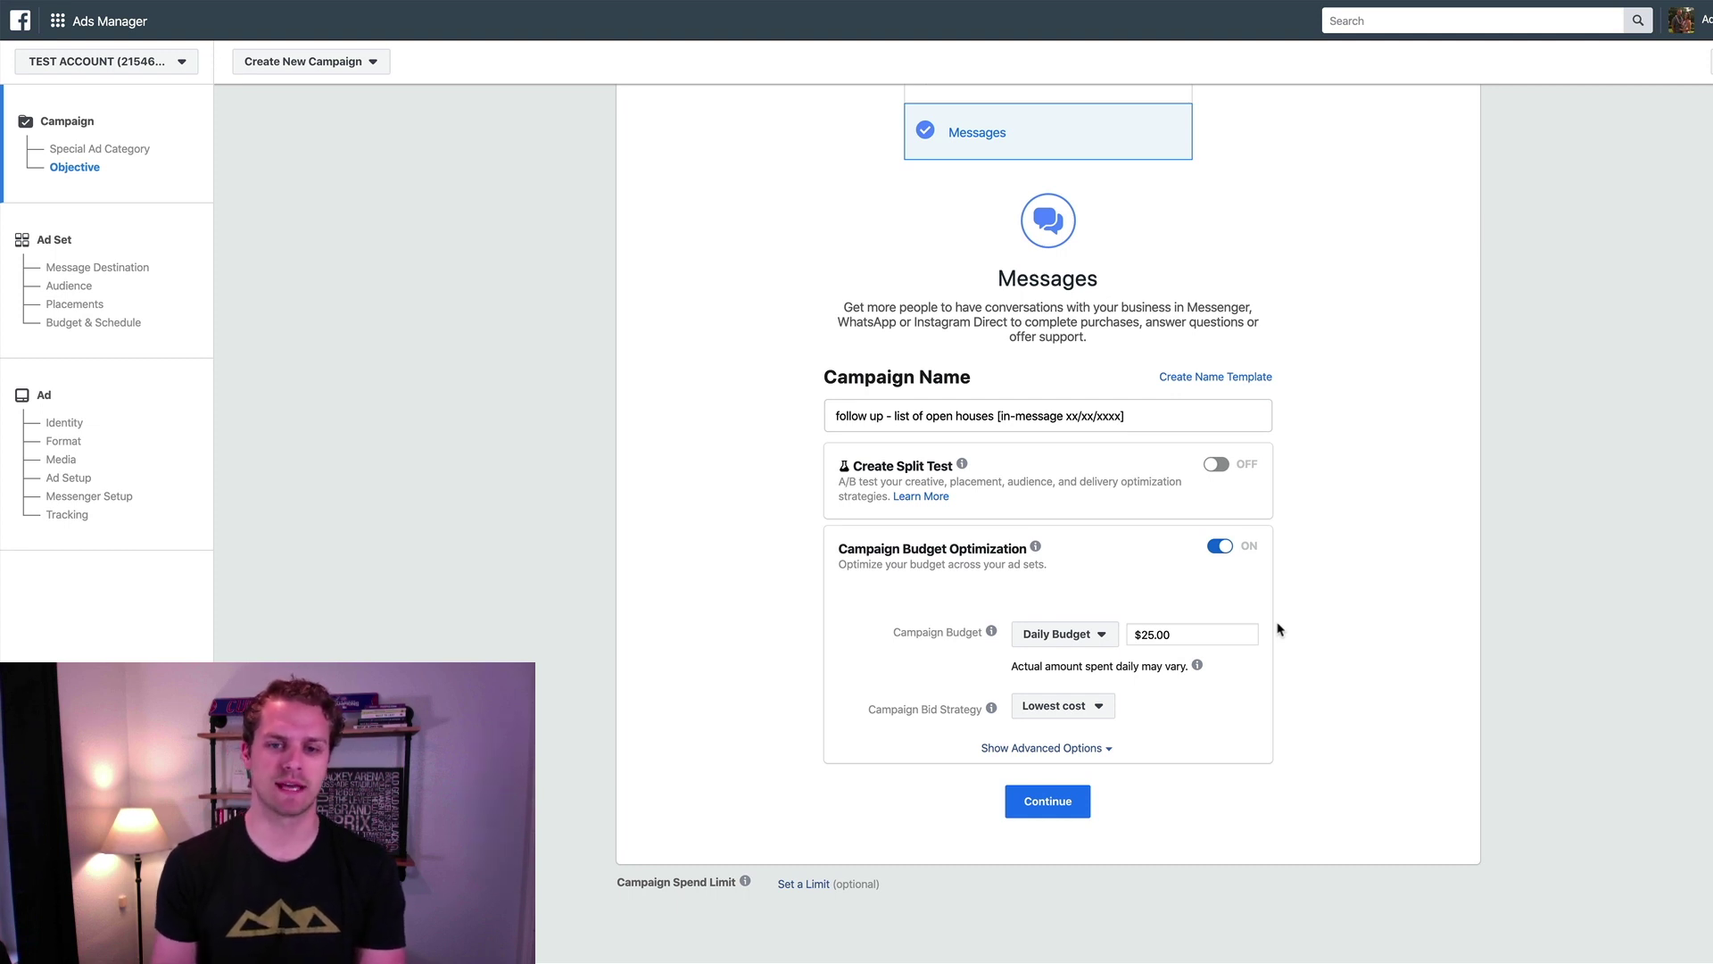
left_click(1058, 802)
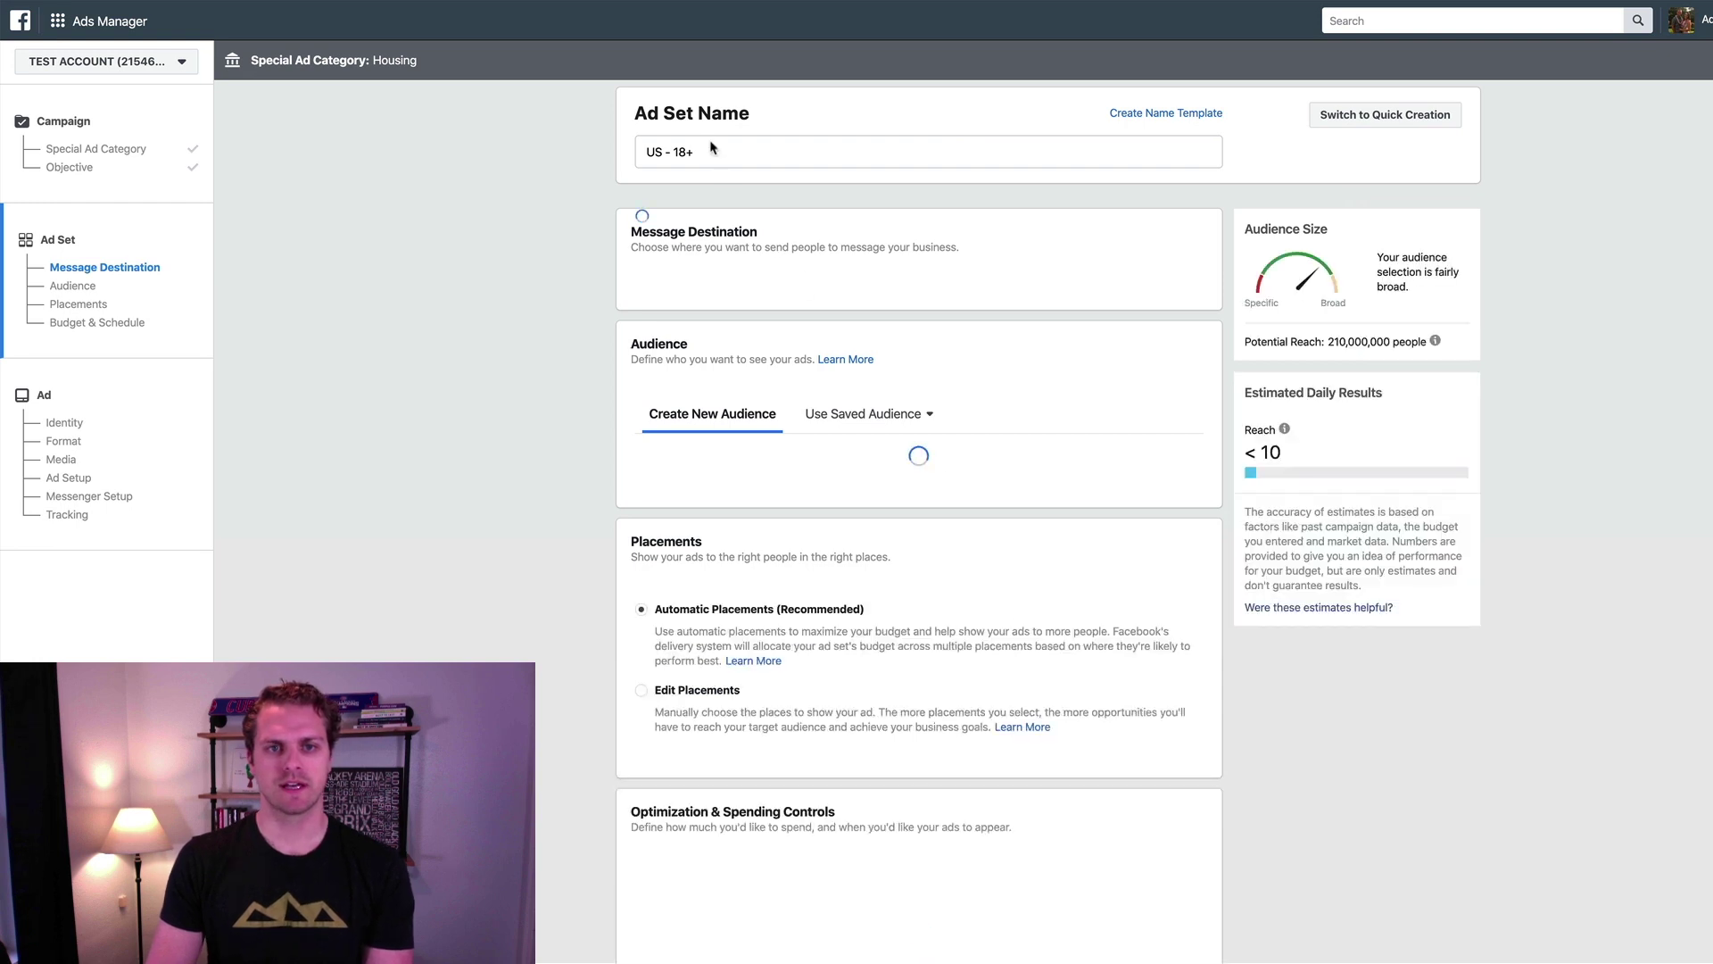
- Name the ad set "Sponsored message - subscriber list"
triple_click(712, 145)
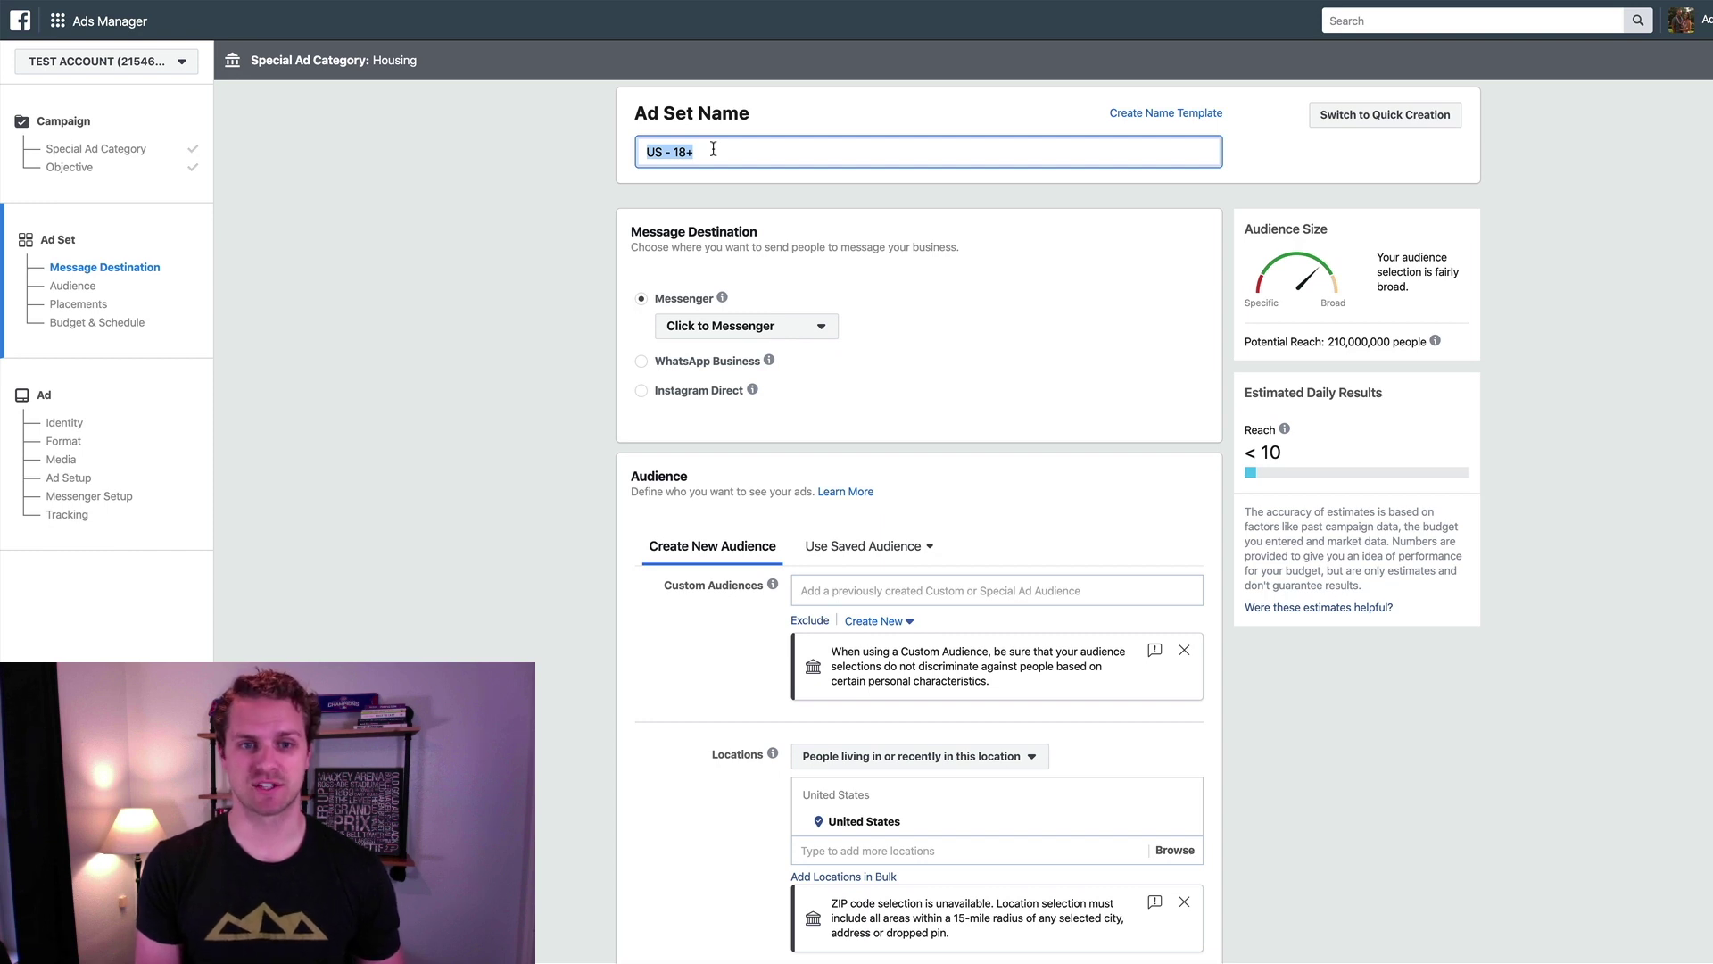
type("Spoon")
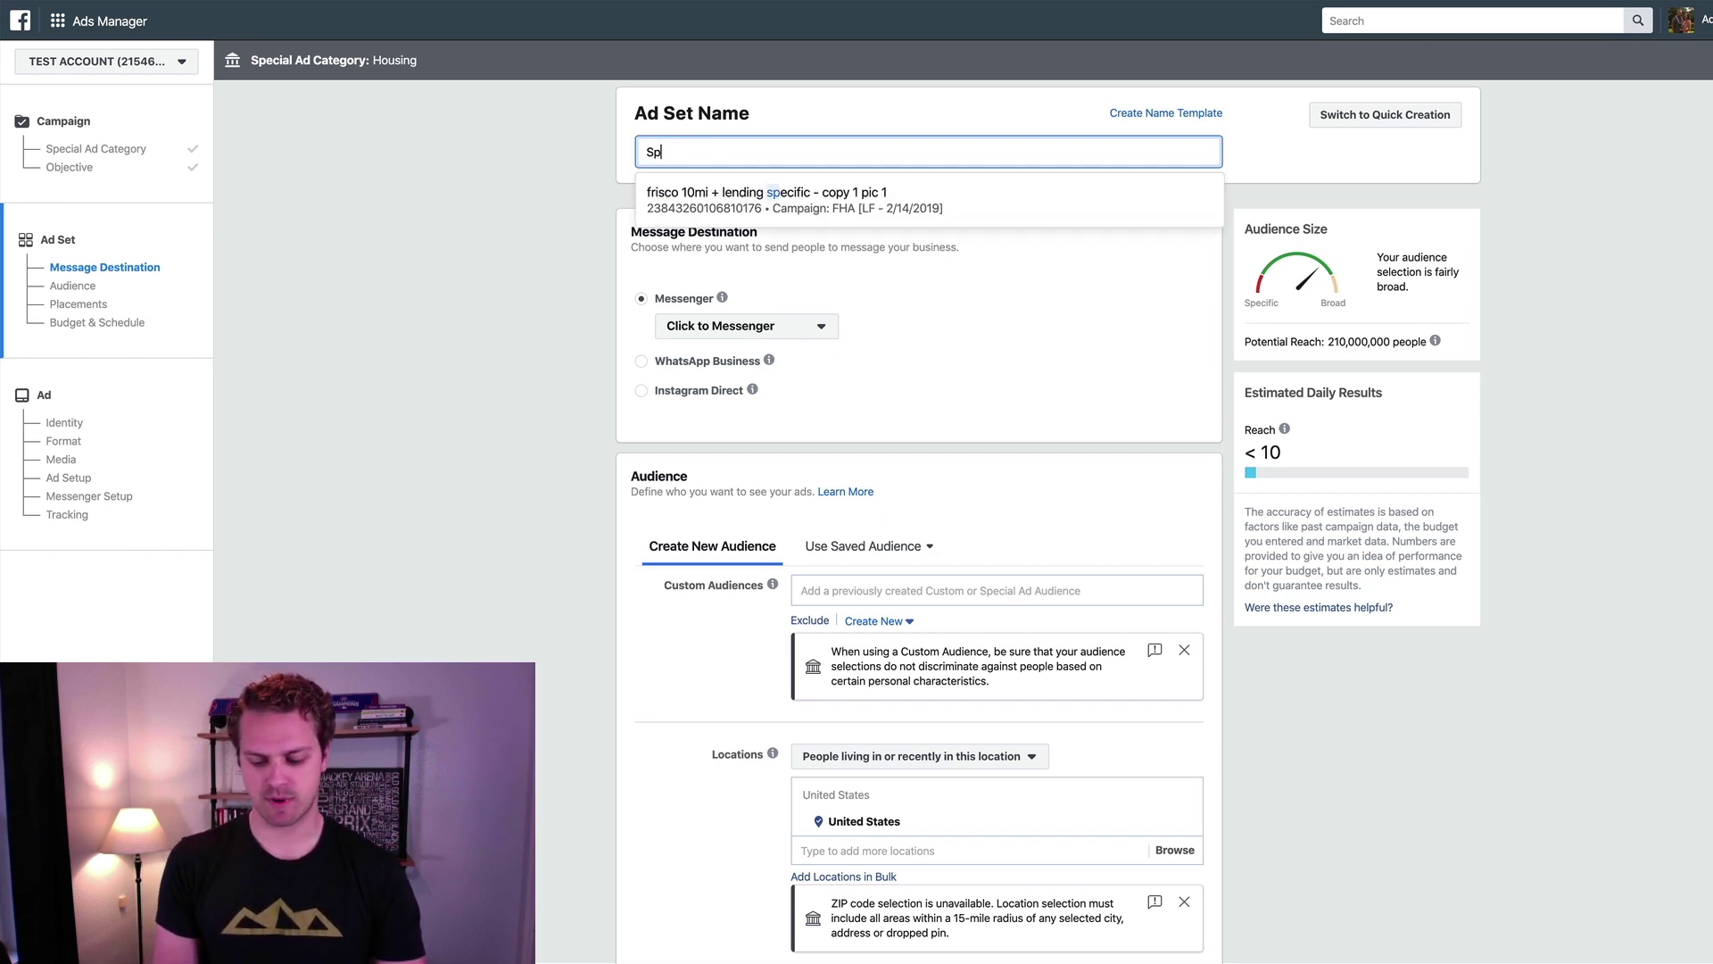
key("BackSpace")
key("BackSpace")
type("ns")
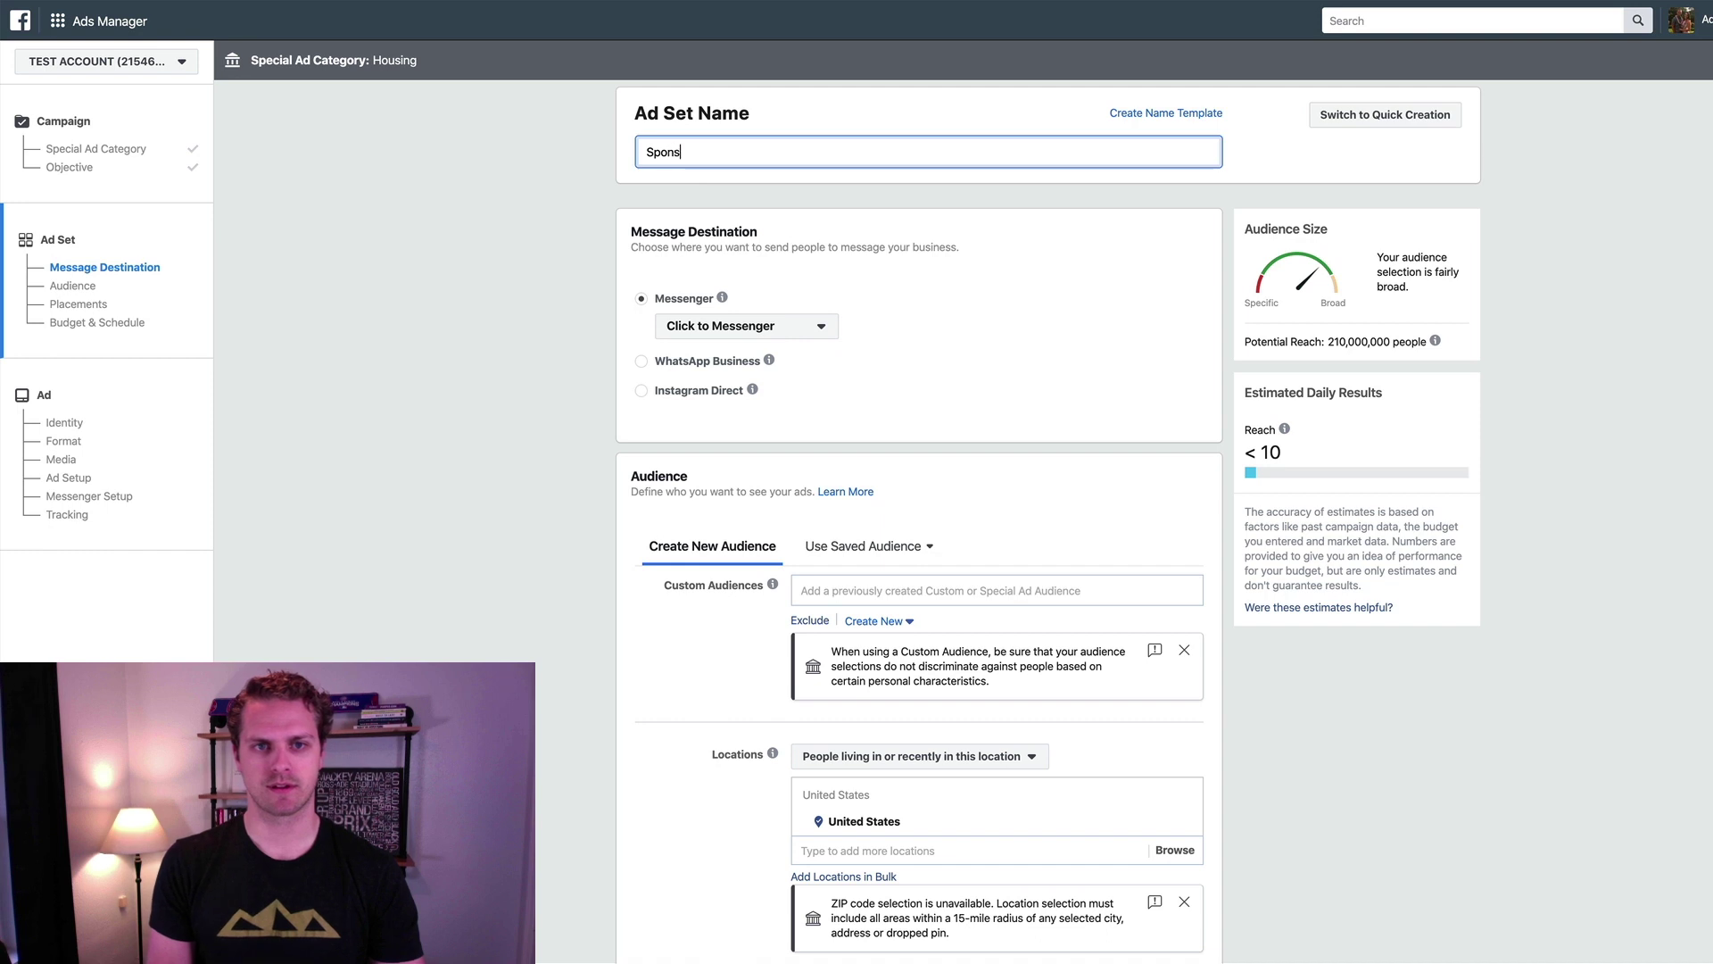
type("ored message")
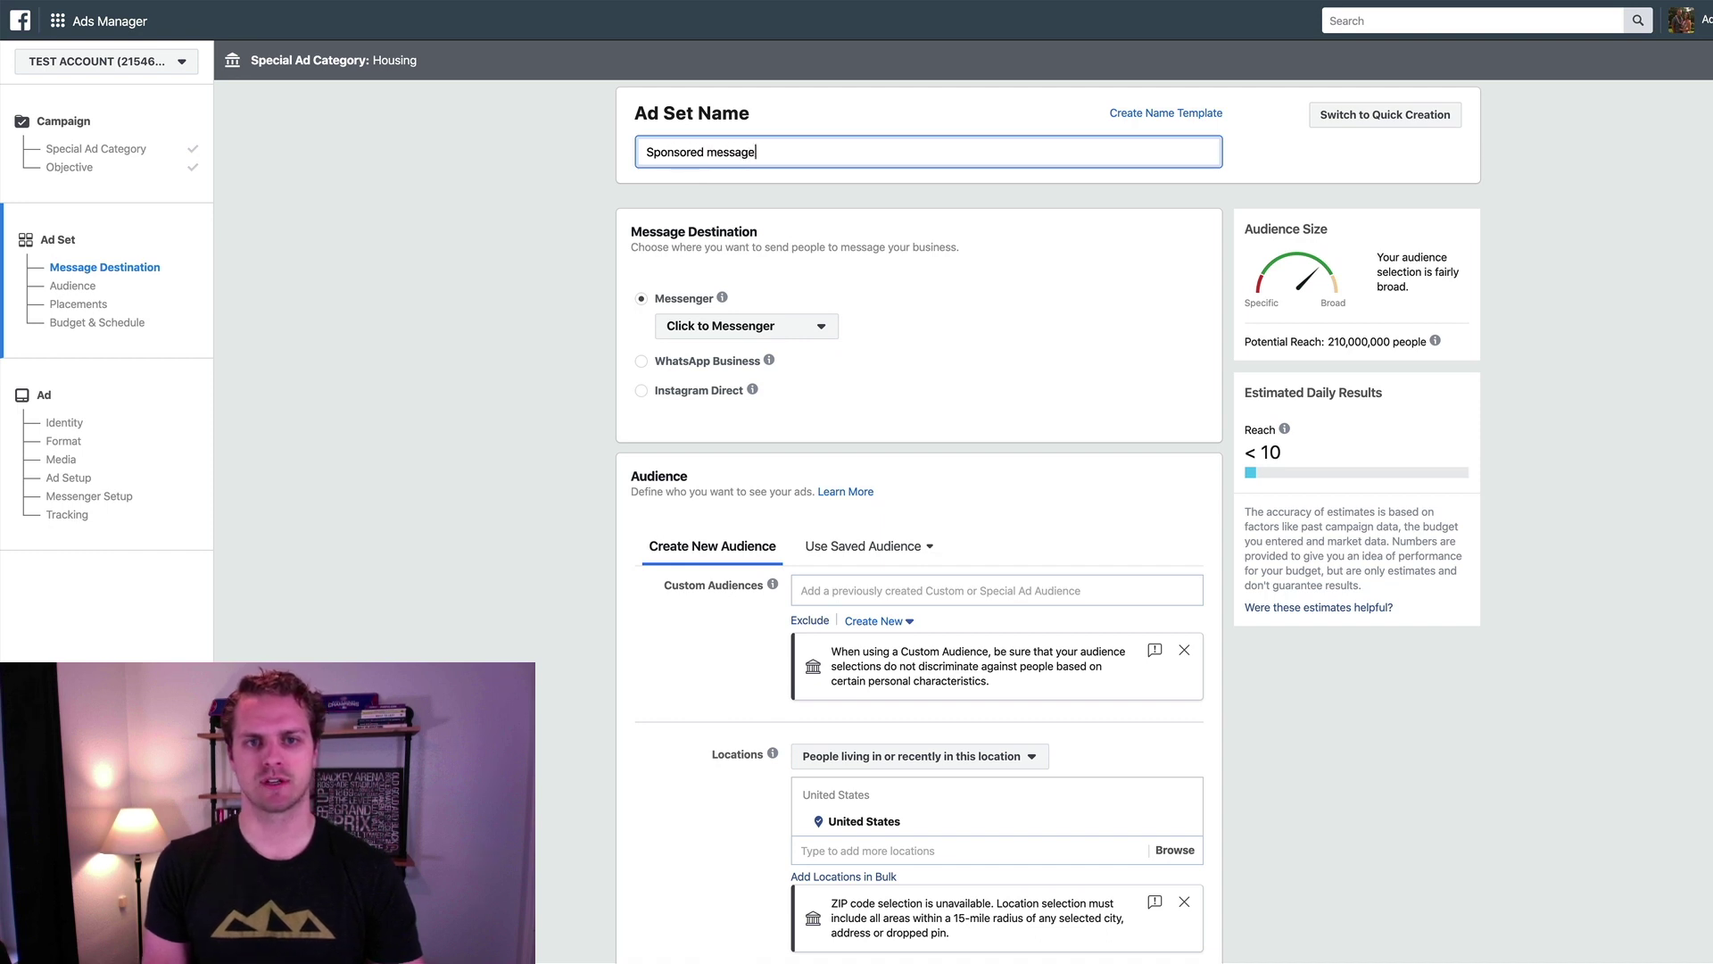
type(" - subsc")
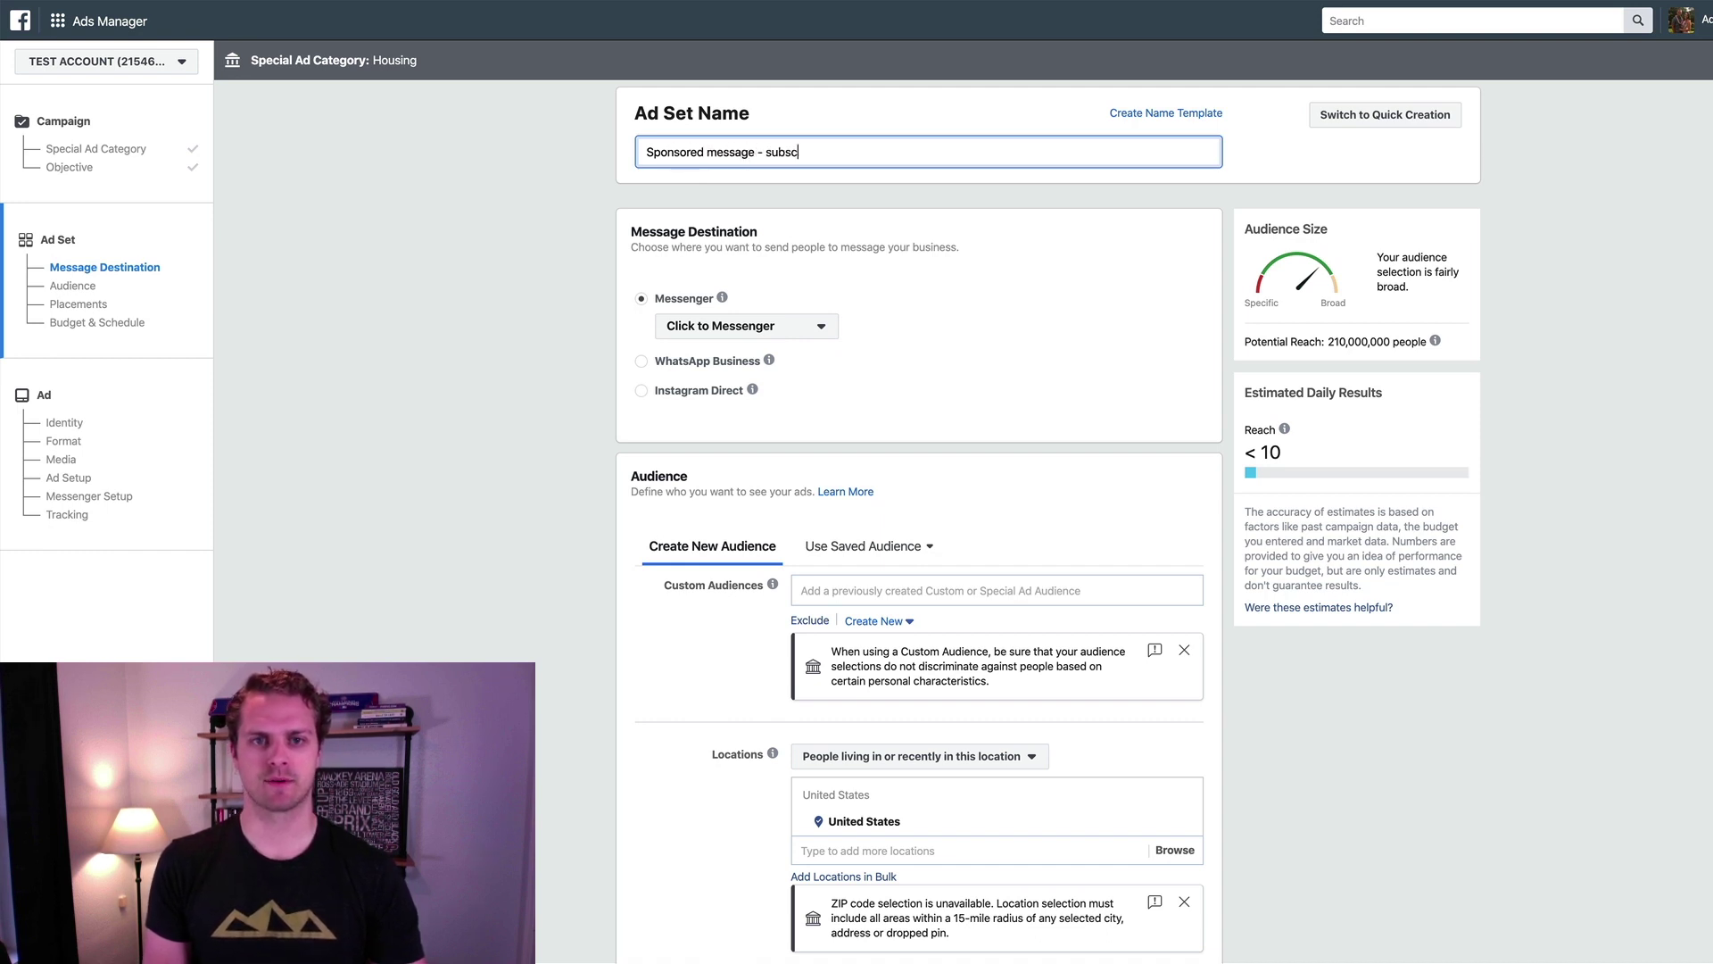
type("riber list")
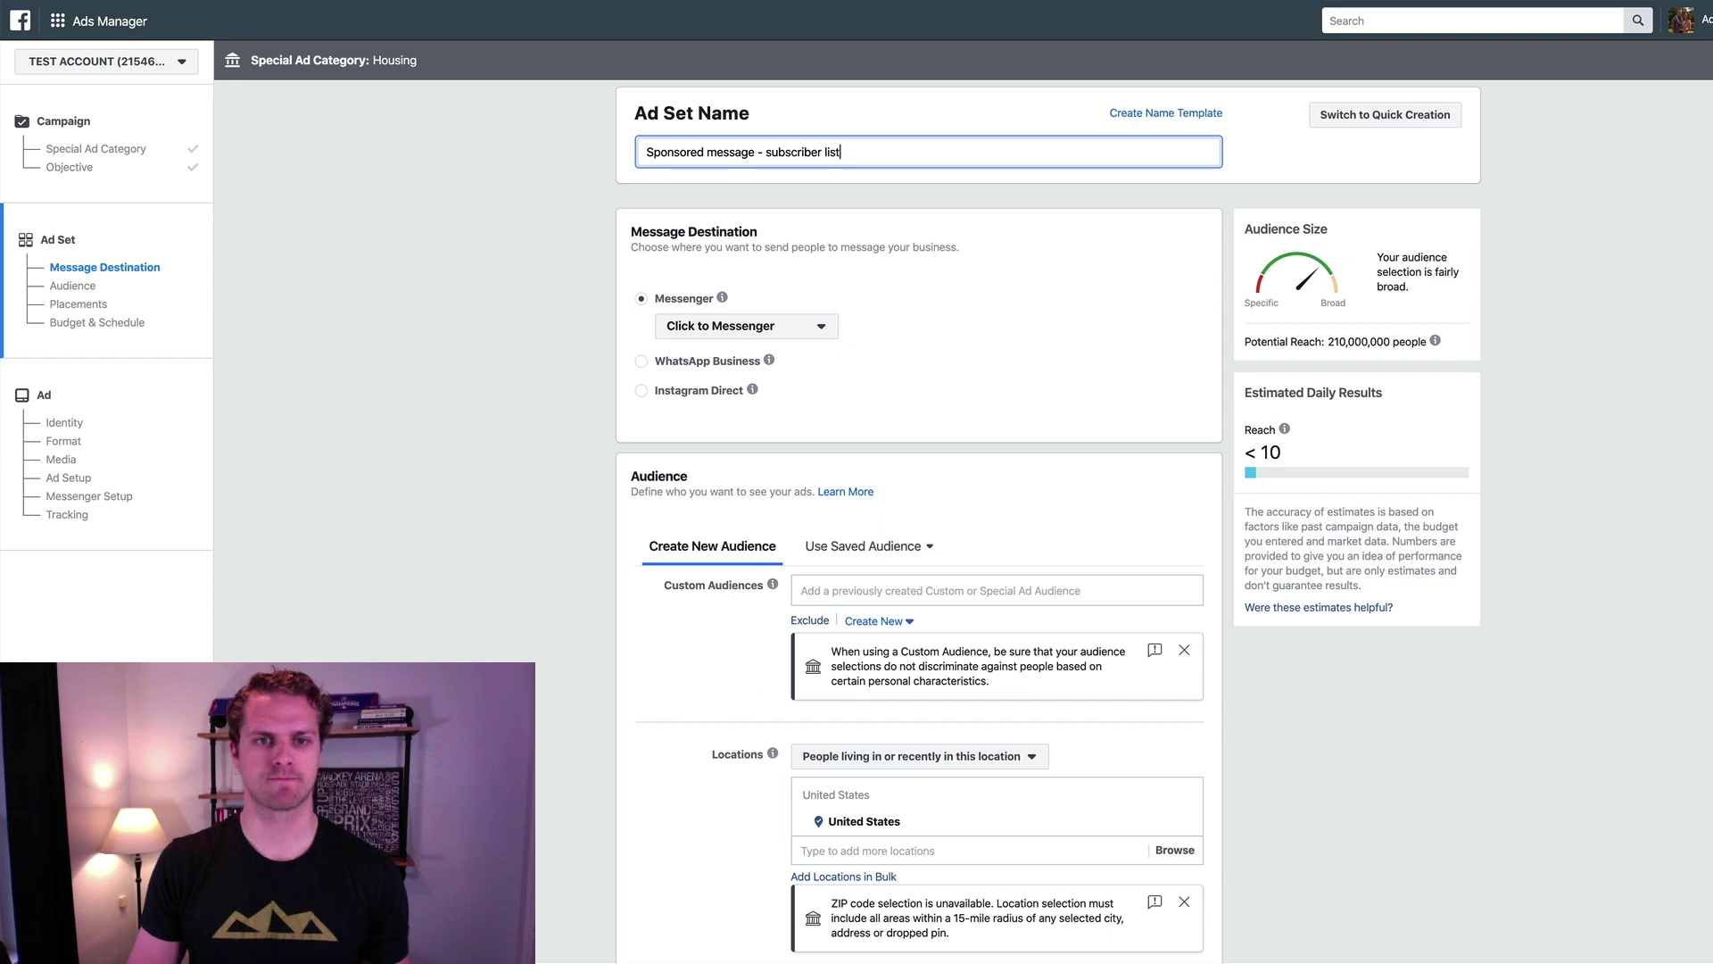
- Set the Messenger destination to Sponsored Message and choose the advertiser's own Facebook Page as the sender
left_click(735, 330)
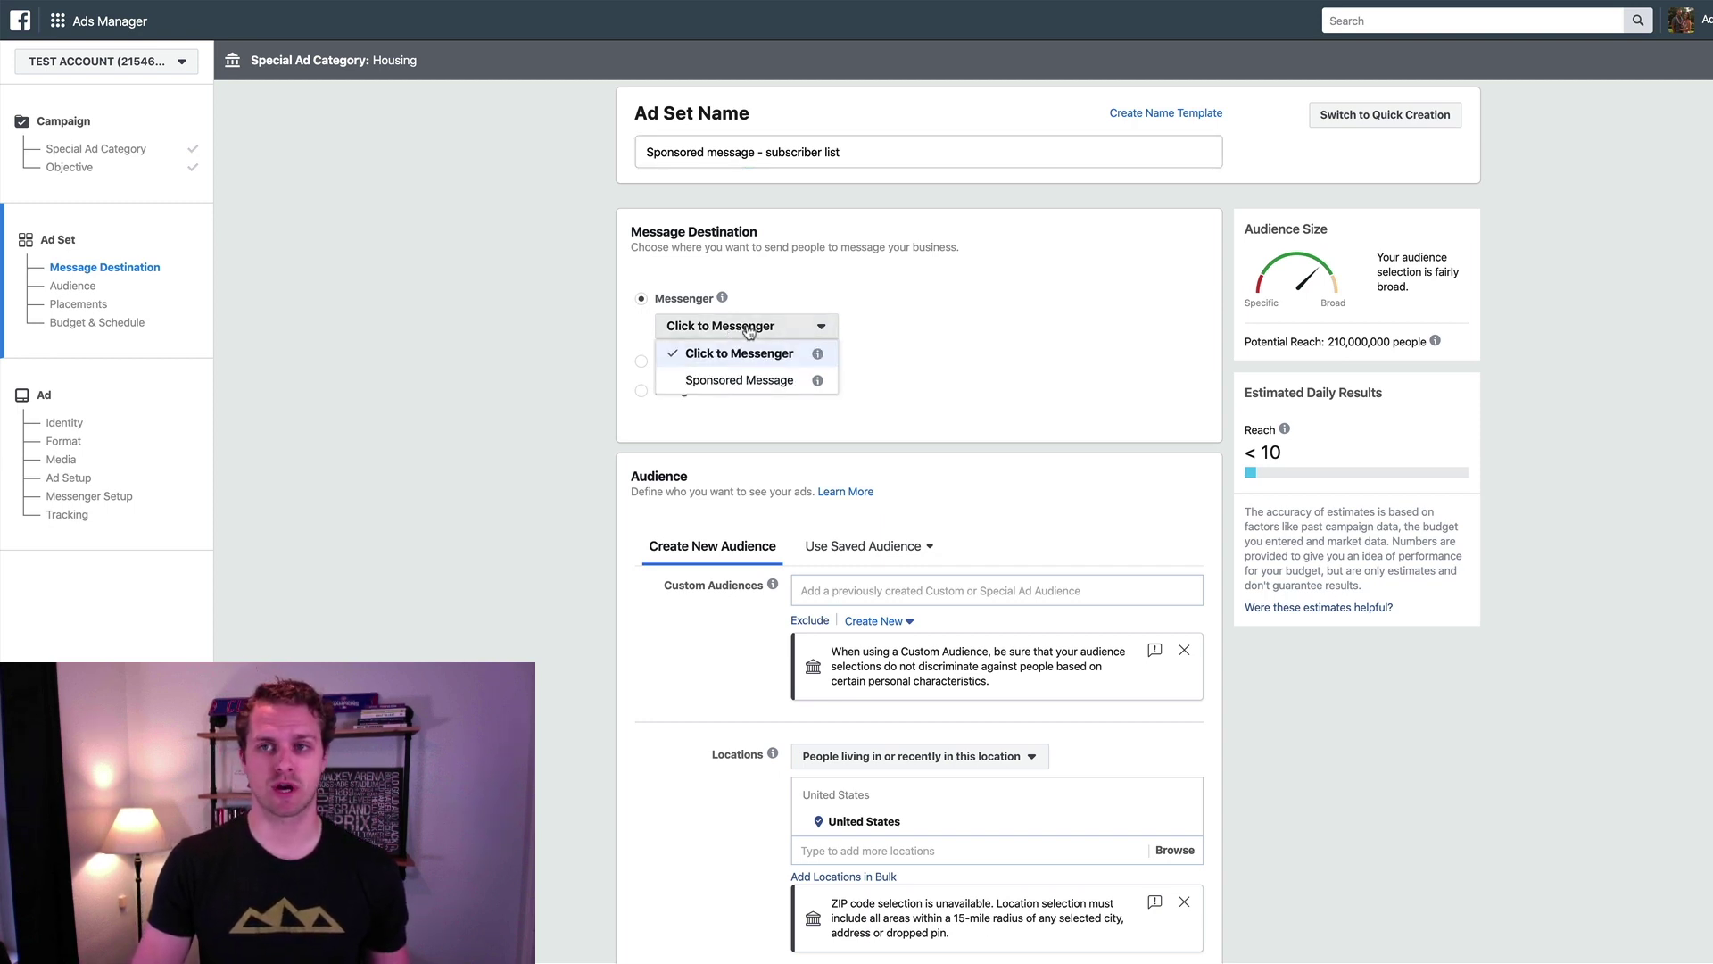
left_click(735, 381)
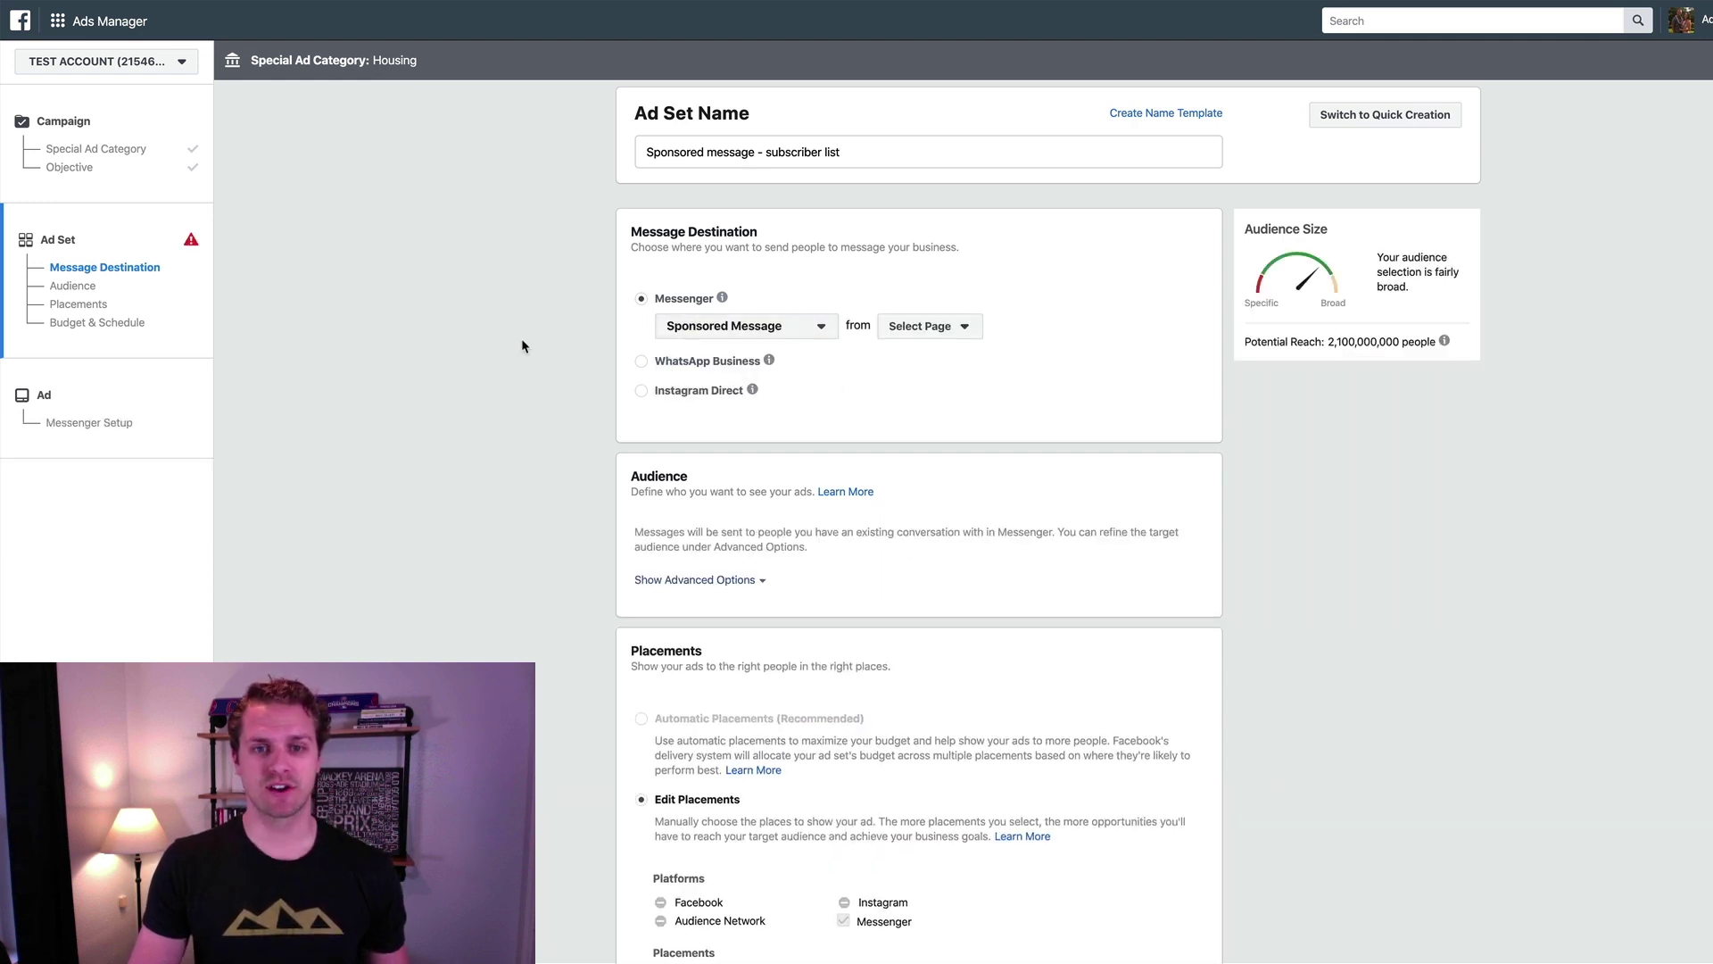
left_click(946, 326)
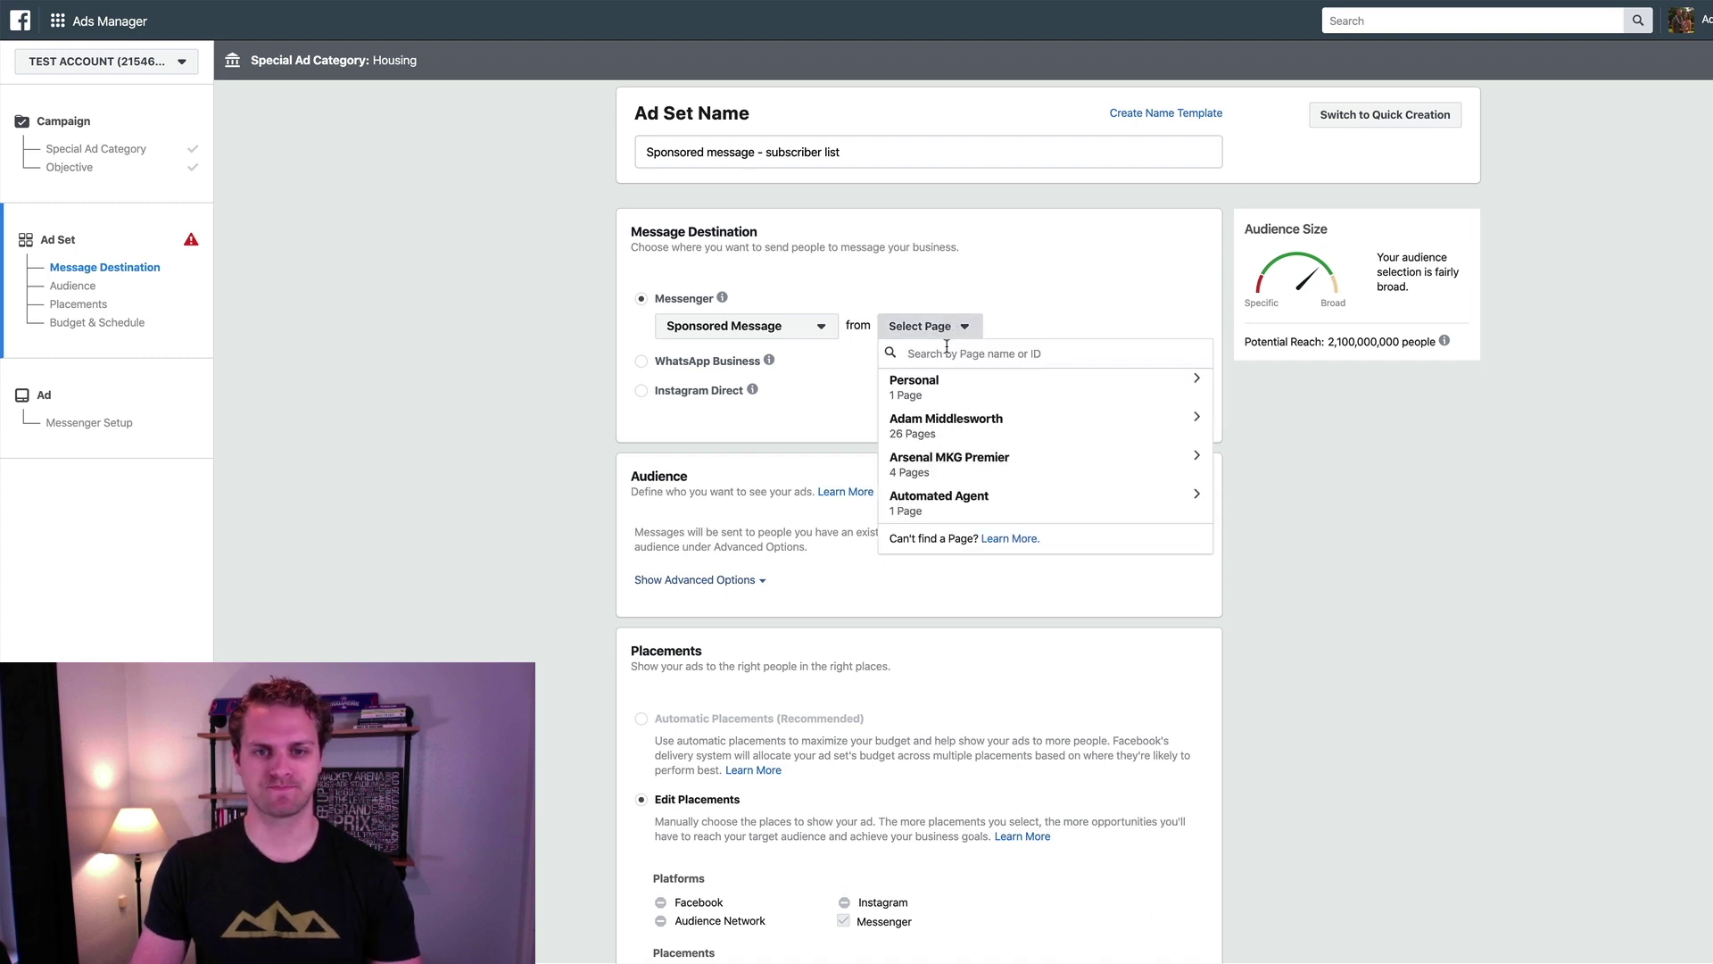
type("ada")
left_click(971, 421)
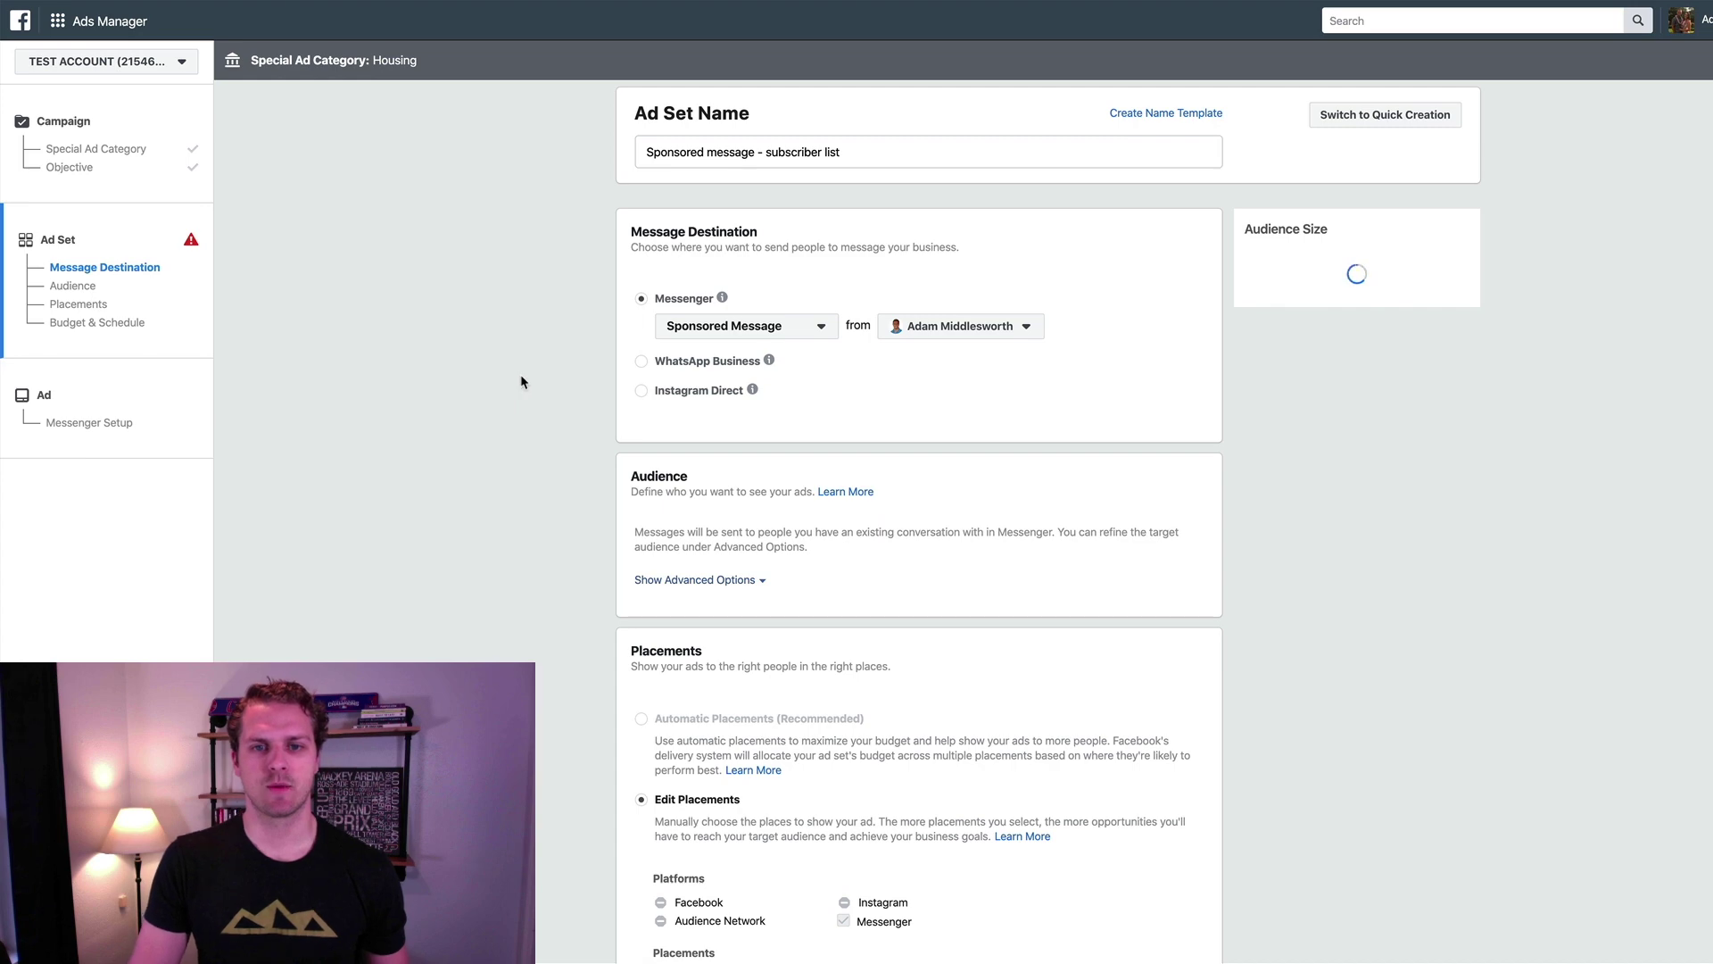
- Show the advanced options for the ad set's audience, look through the placements, and continue to the ad setup
scroll(517, 377, "down", 3)
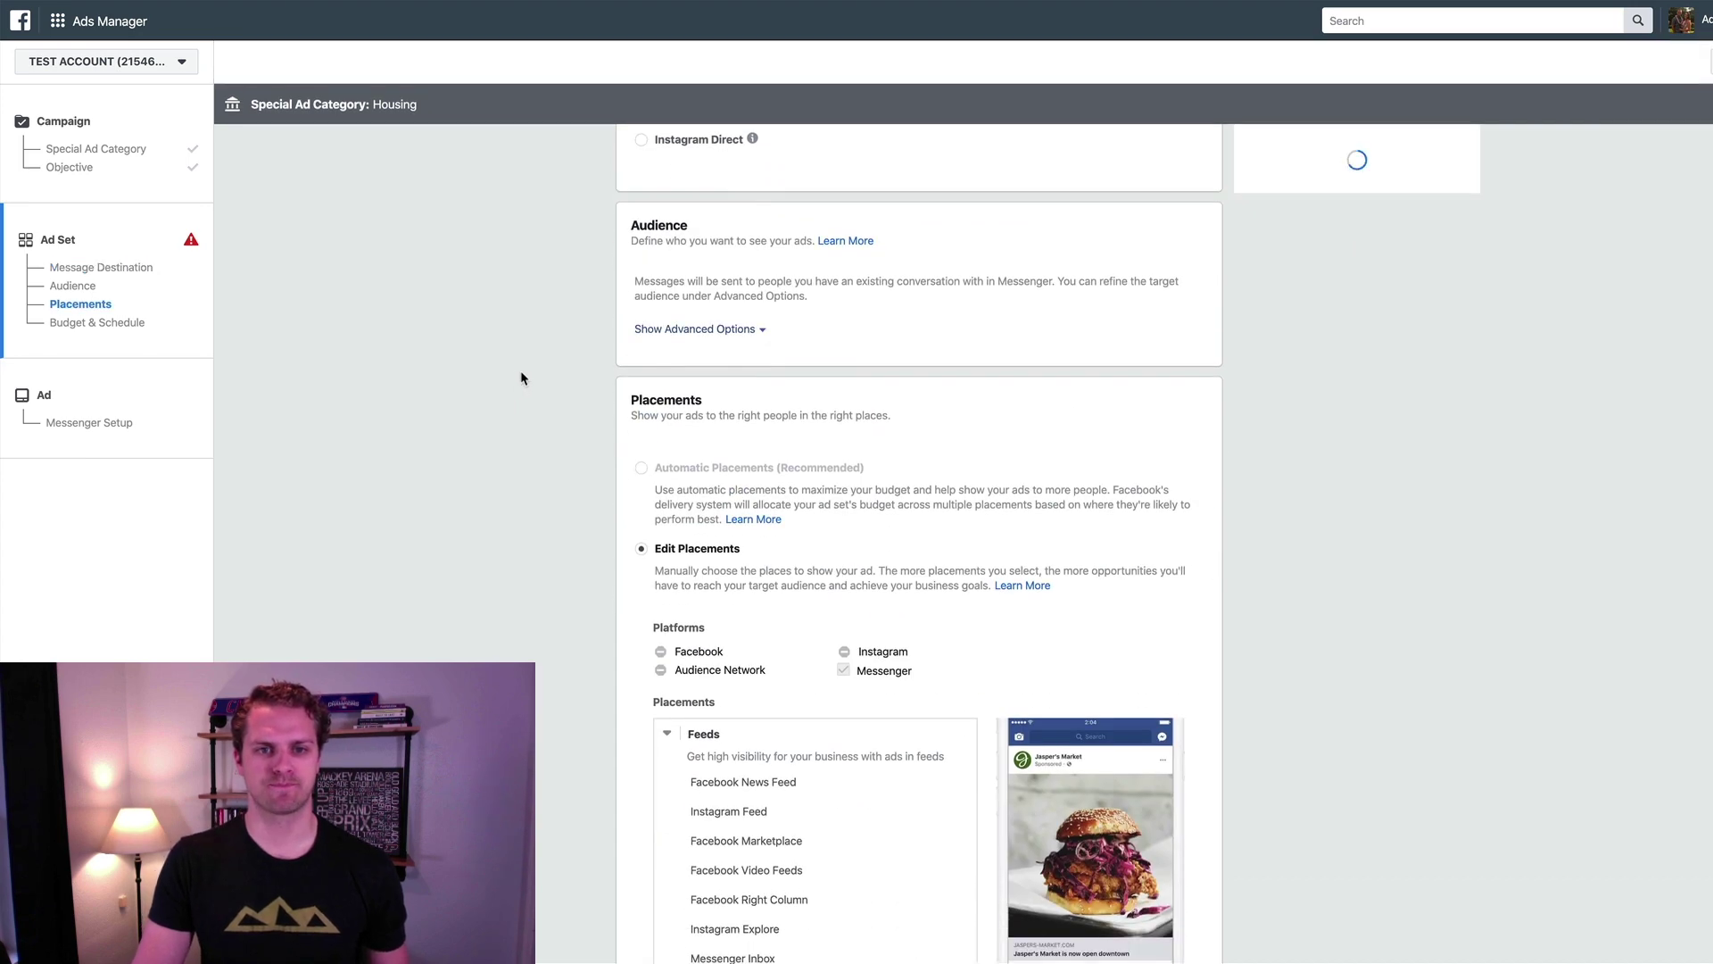
left_click(694, 330)
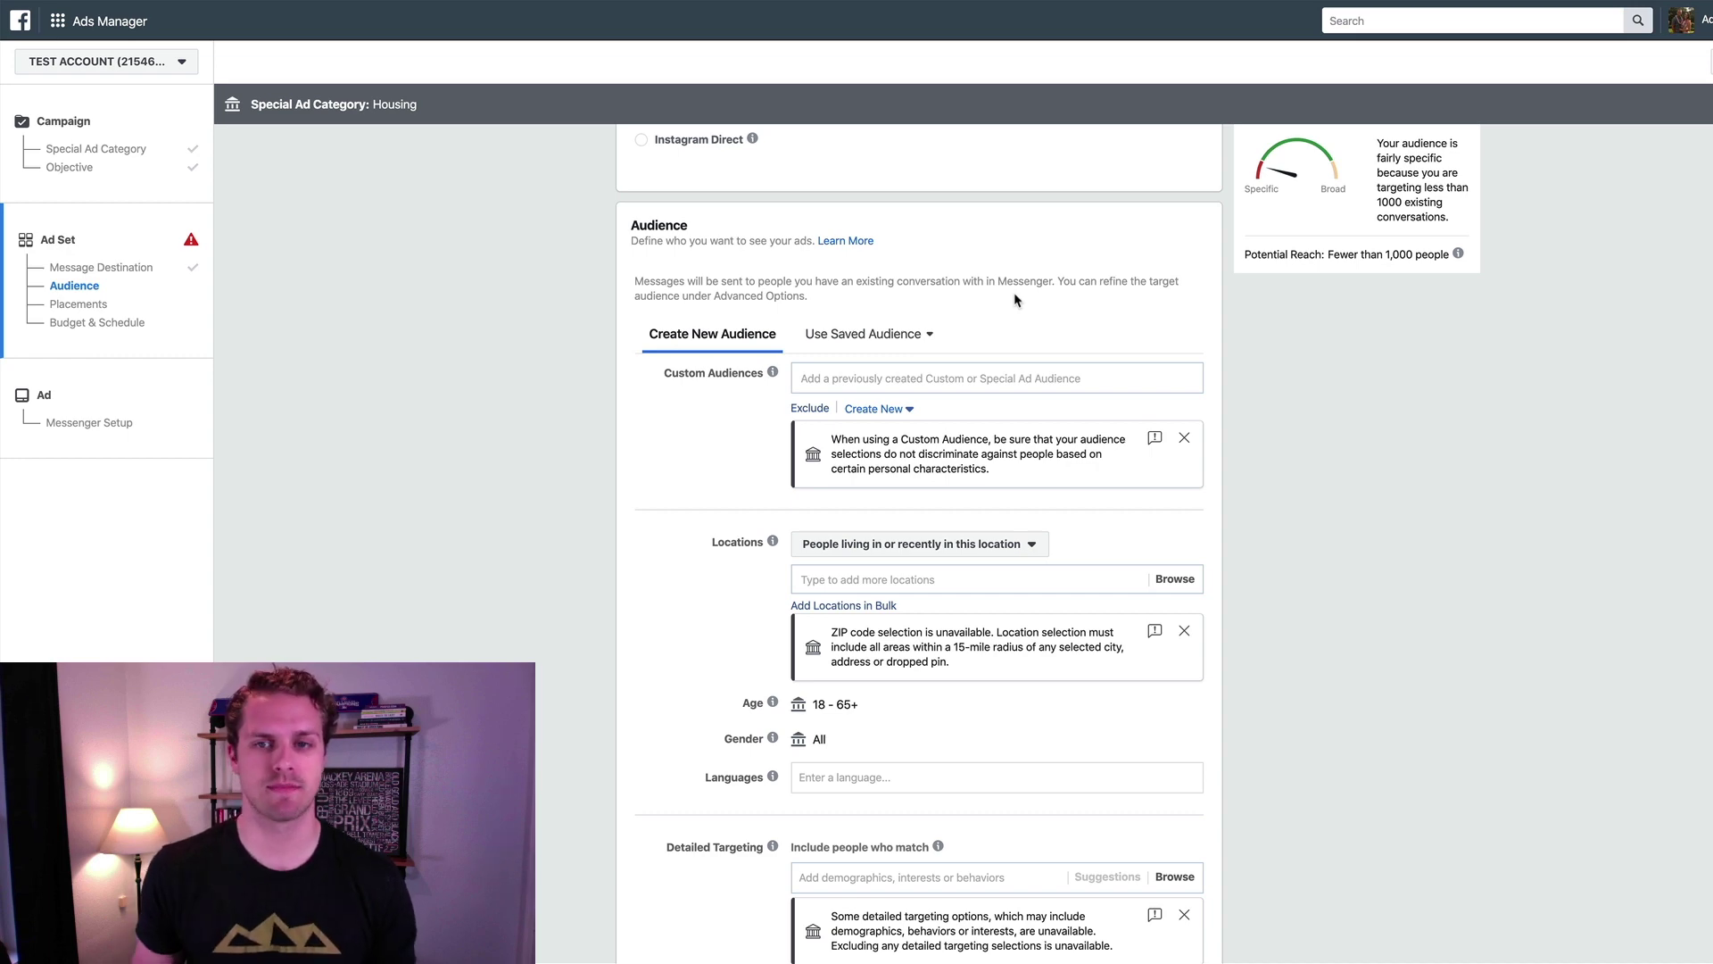
scroll(516, 465, "down", 7)
scroll(517, 466, "down", 6)
scroll(522, 467, "down", 5)
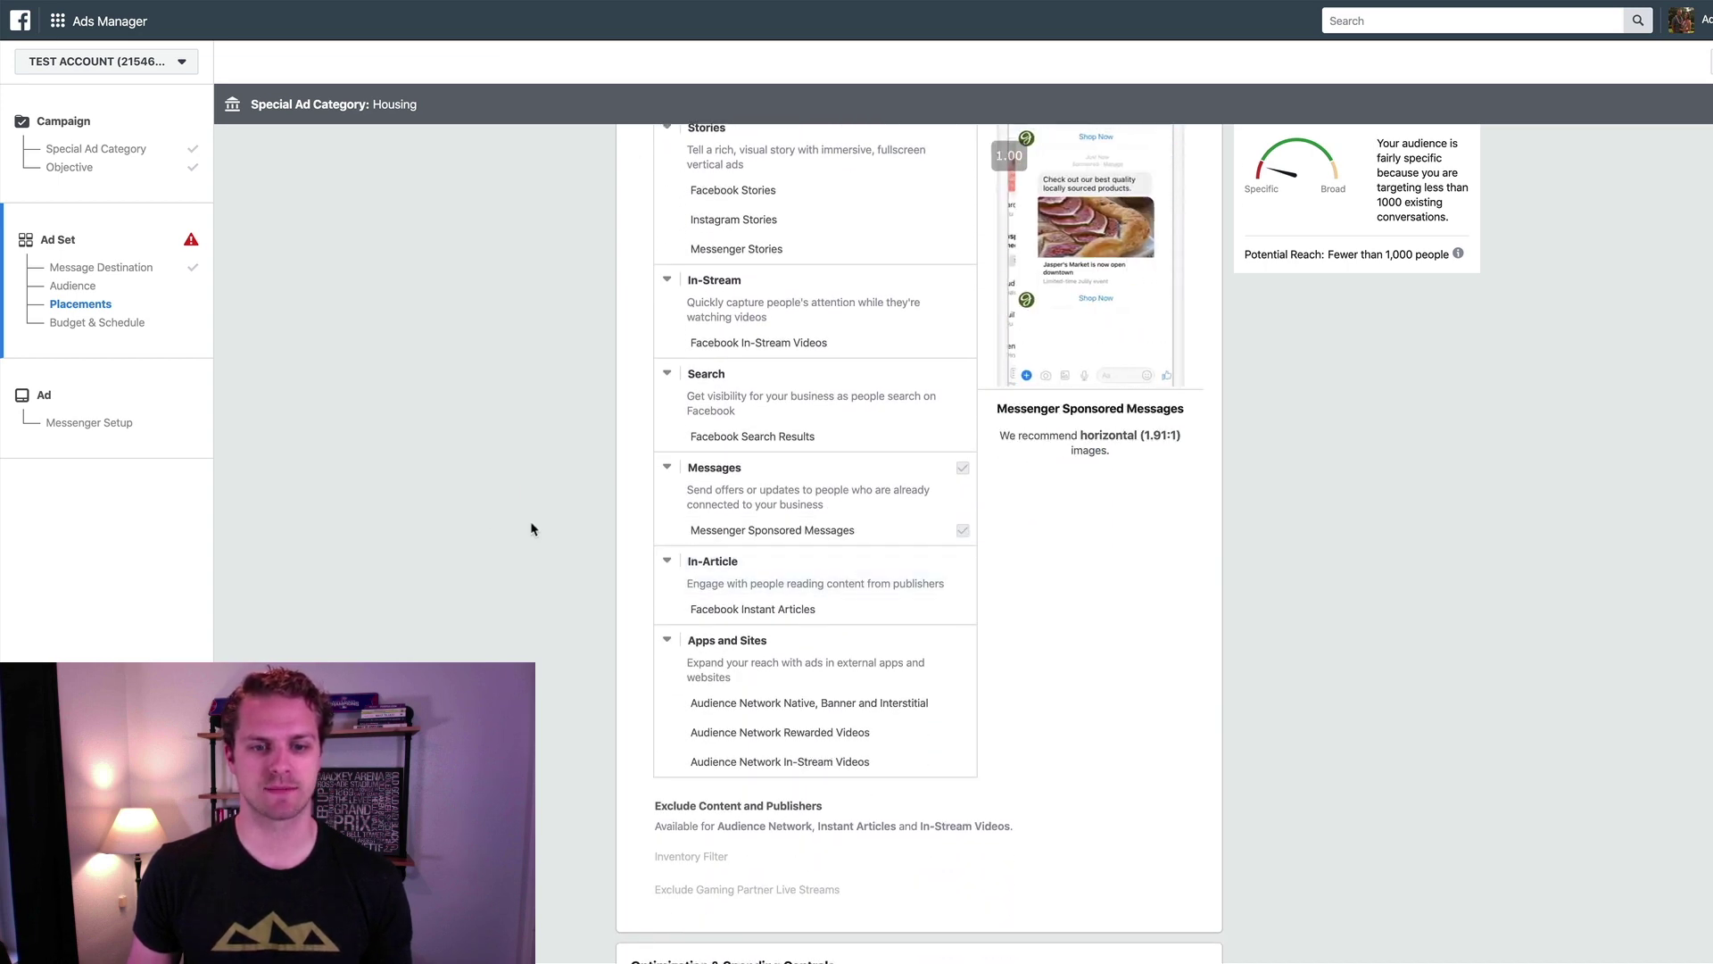
scroll(532, 529, "down", 8)
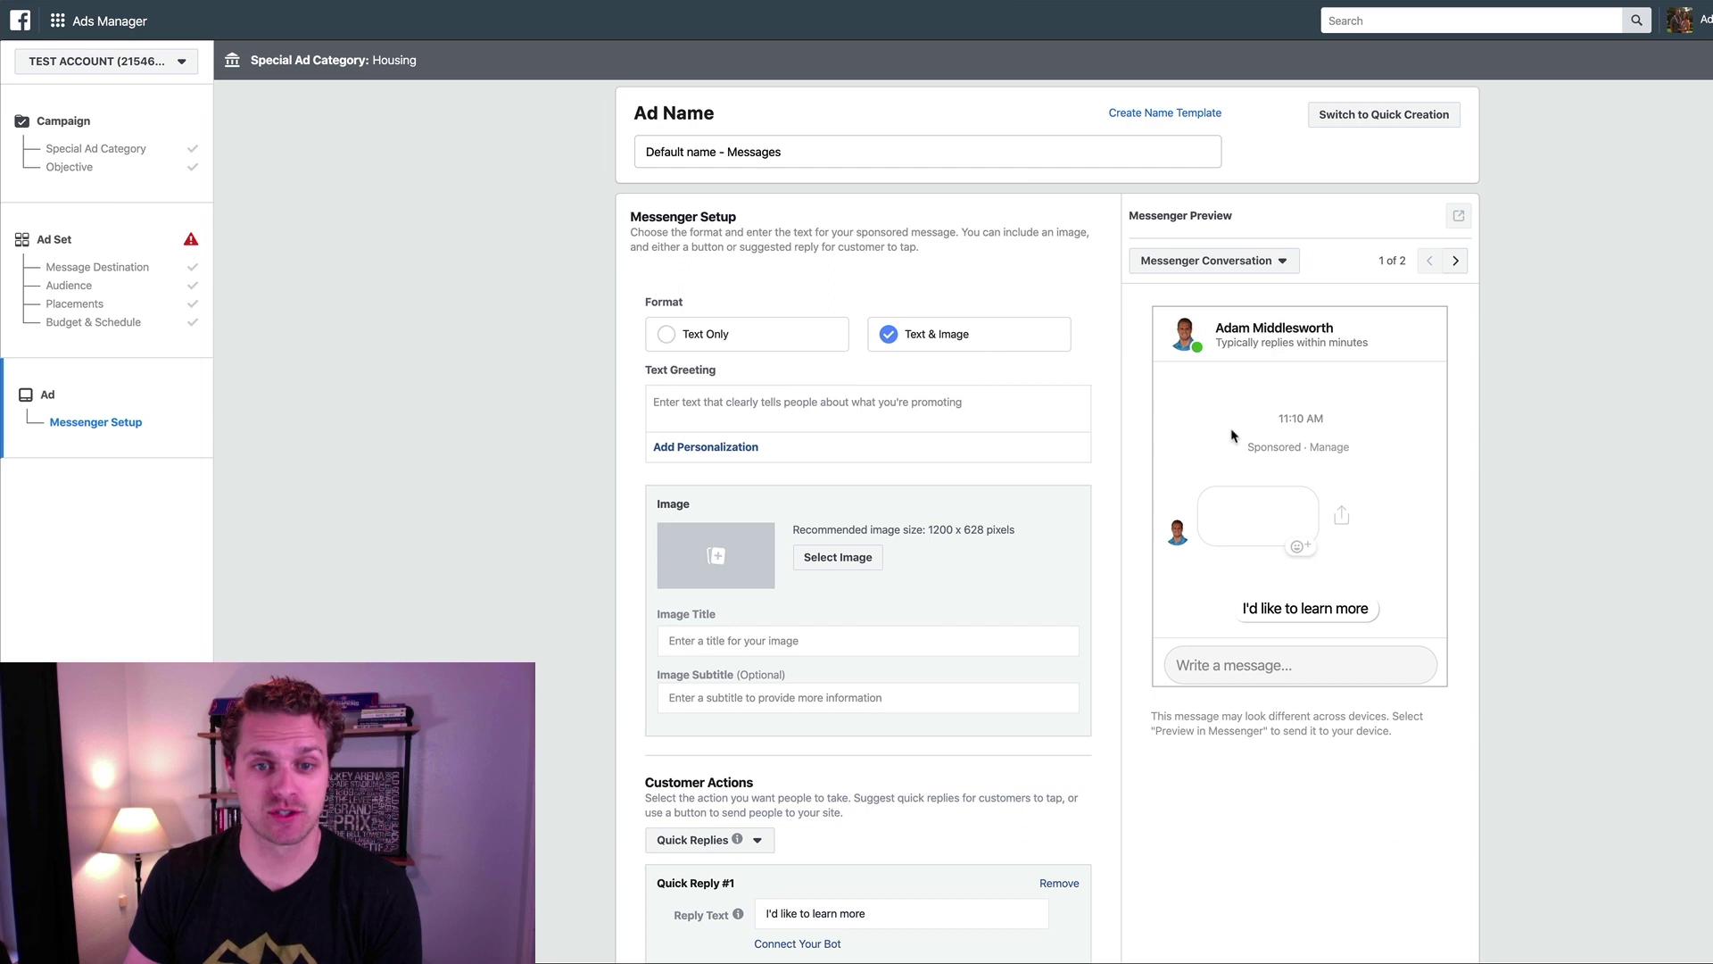
- Name the ad "list of open houses"
triple_click(794, 149)
type("open")
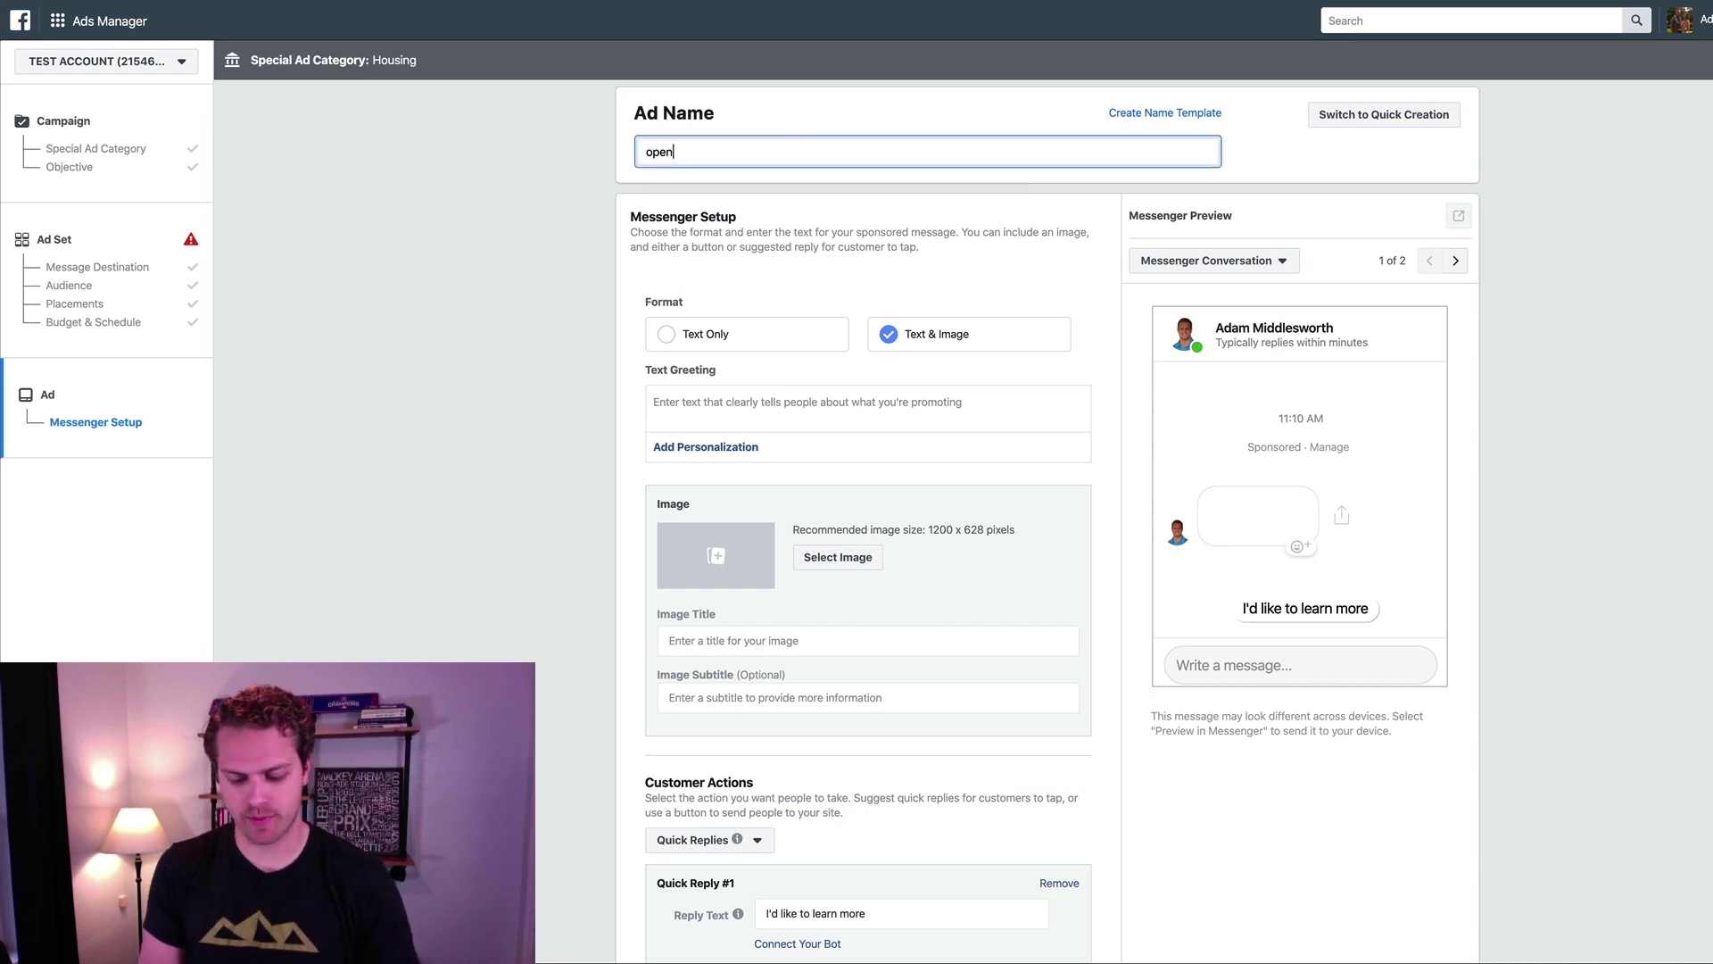
type(" house")
key("BackSpace")
key("BackSpace")
key("BackSpace")
key("BackSpace")
key("BackSpace")
key("BackSpace")
key("BackSpace")
key("BackSpace")
key("BackSpace")
key("BackSpace")
type("list")
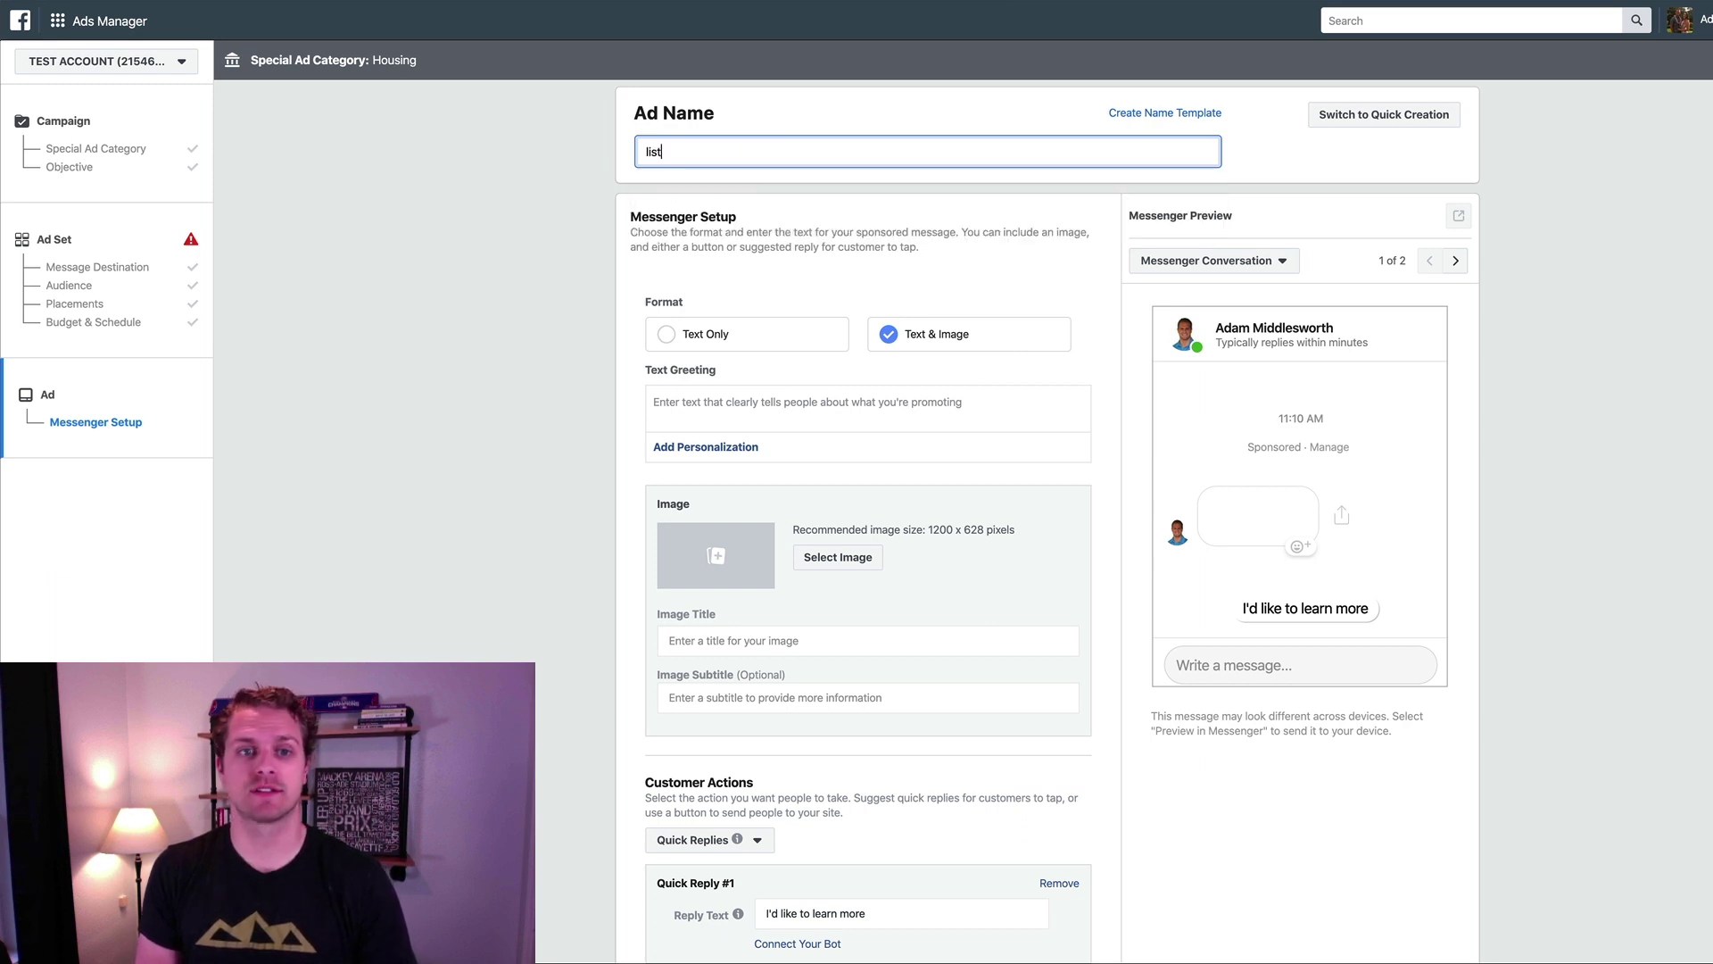
type(" of open houses")
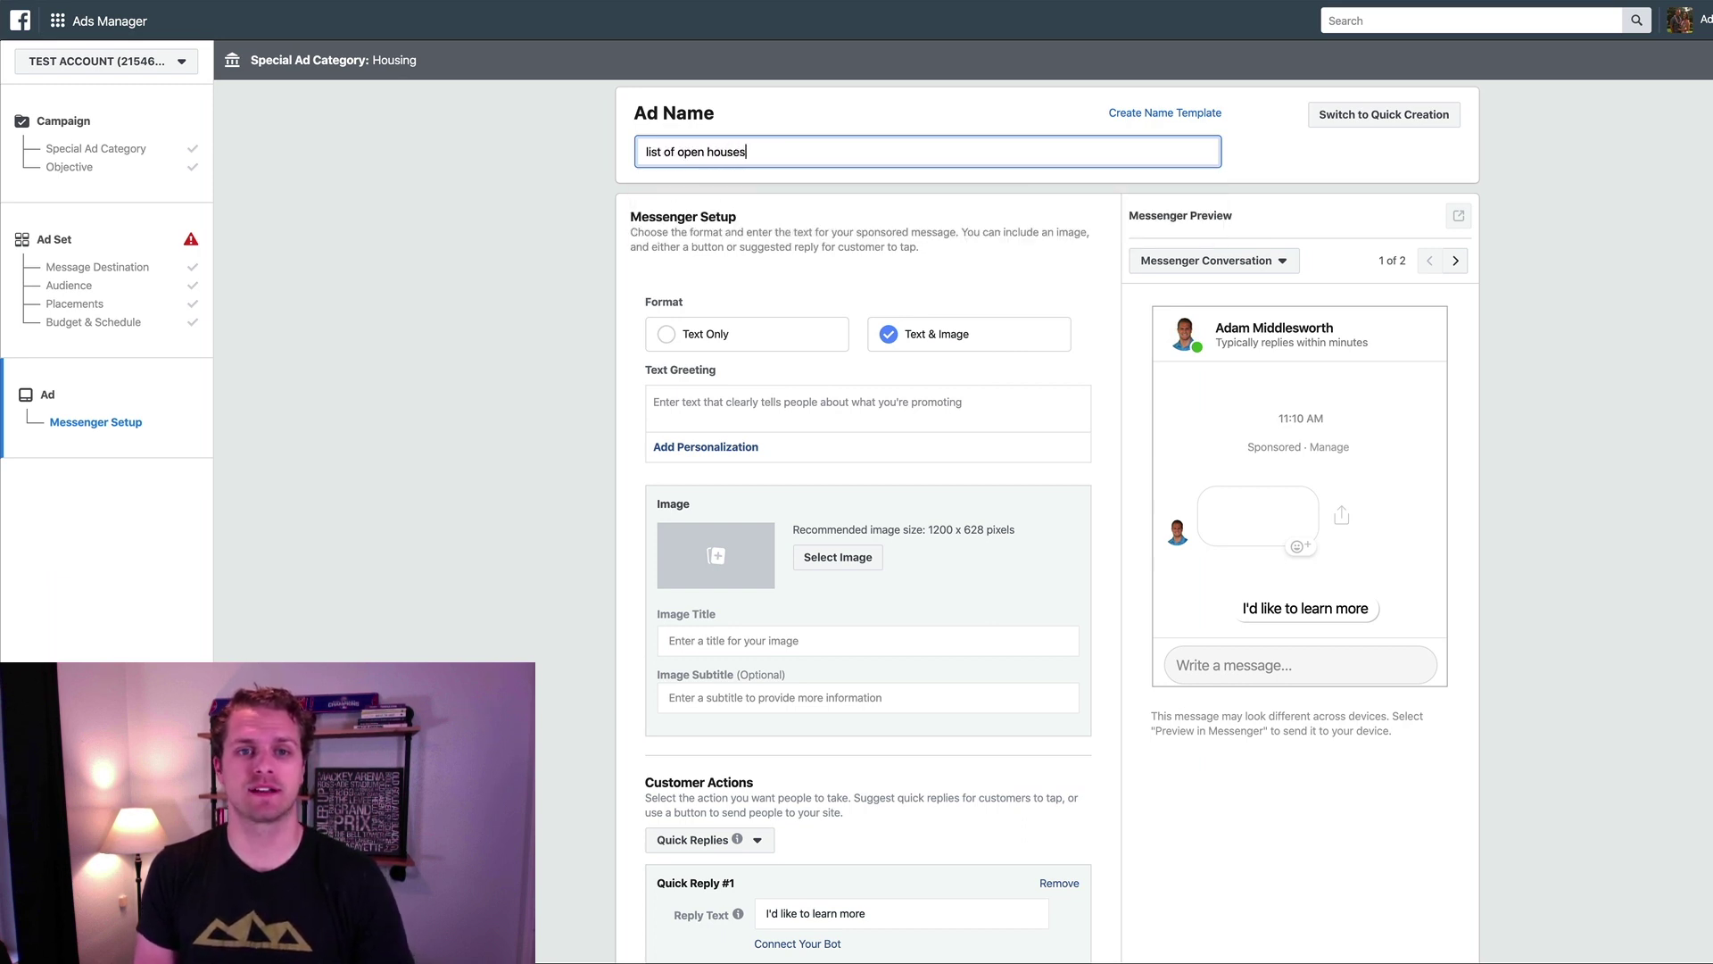
left_click(512, 239)
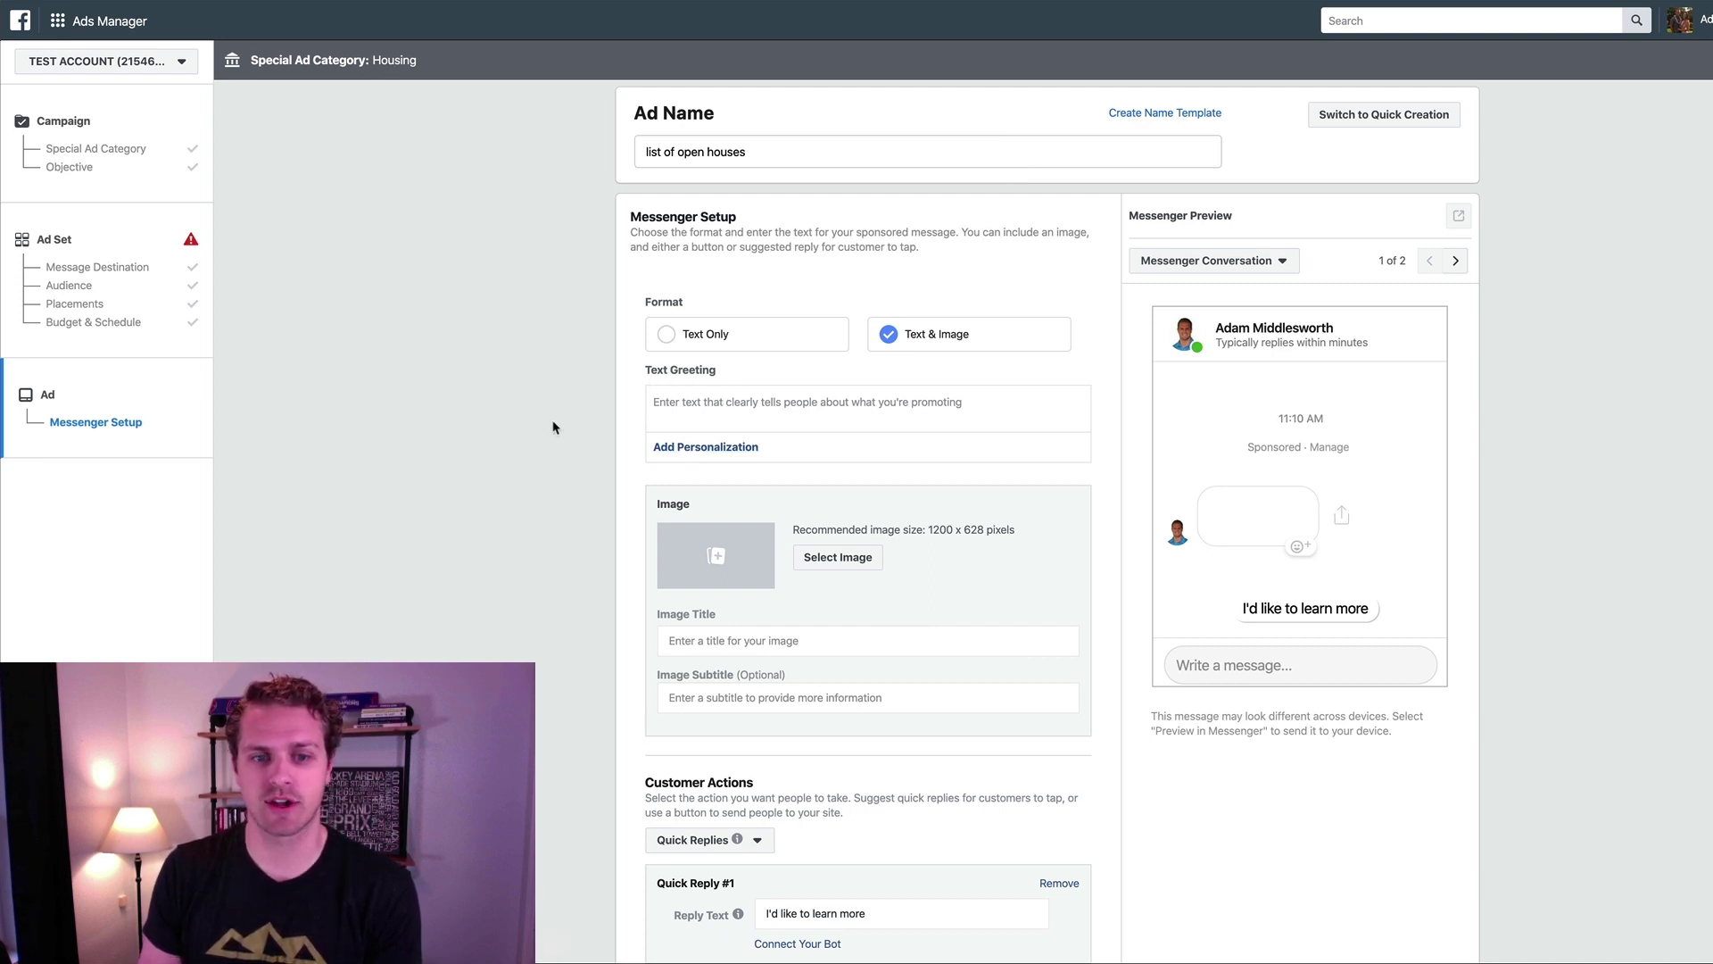
- Enter the text greeting "Here is a list of all the open houses coming this weekend in Frisco"
scroll(555, 425, "down", 1)
left_click(708, 369)
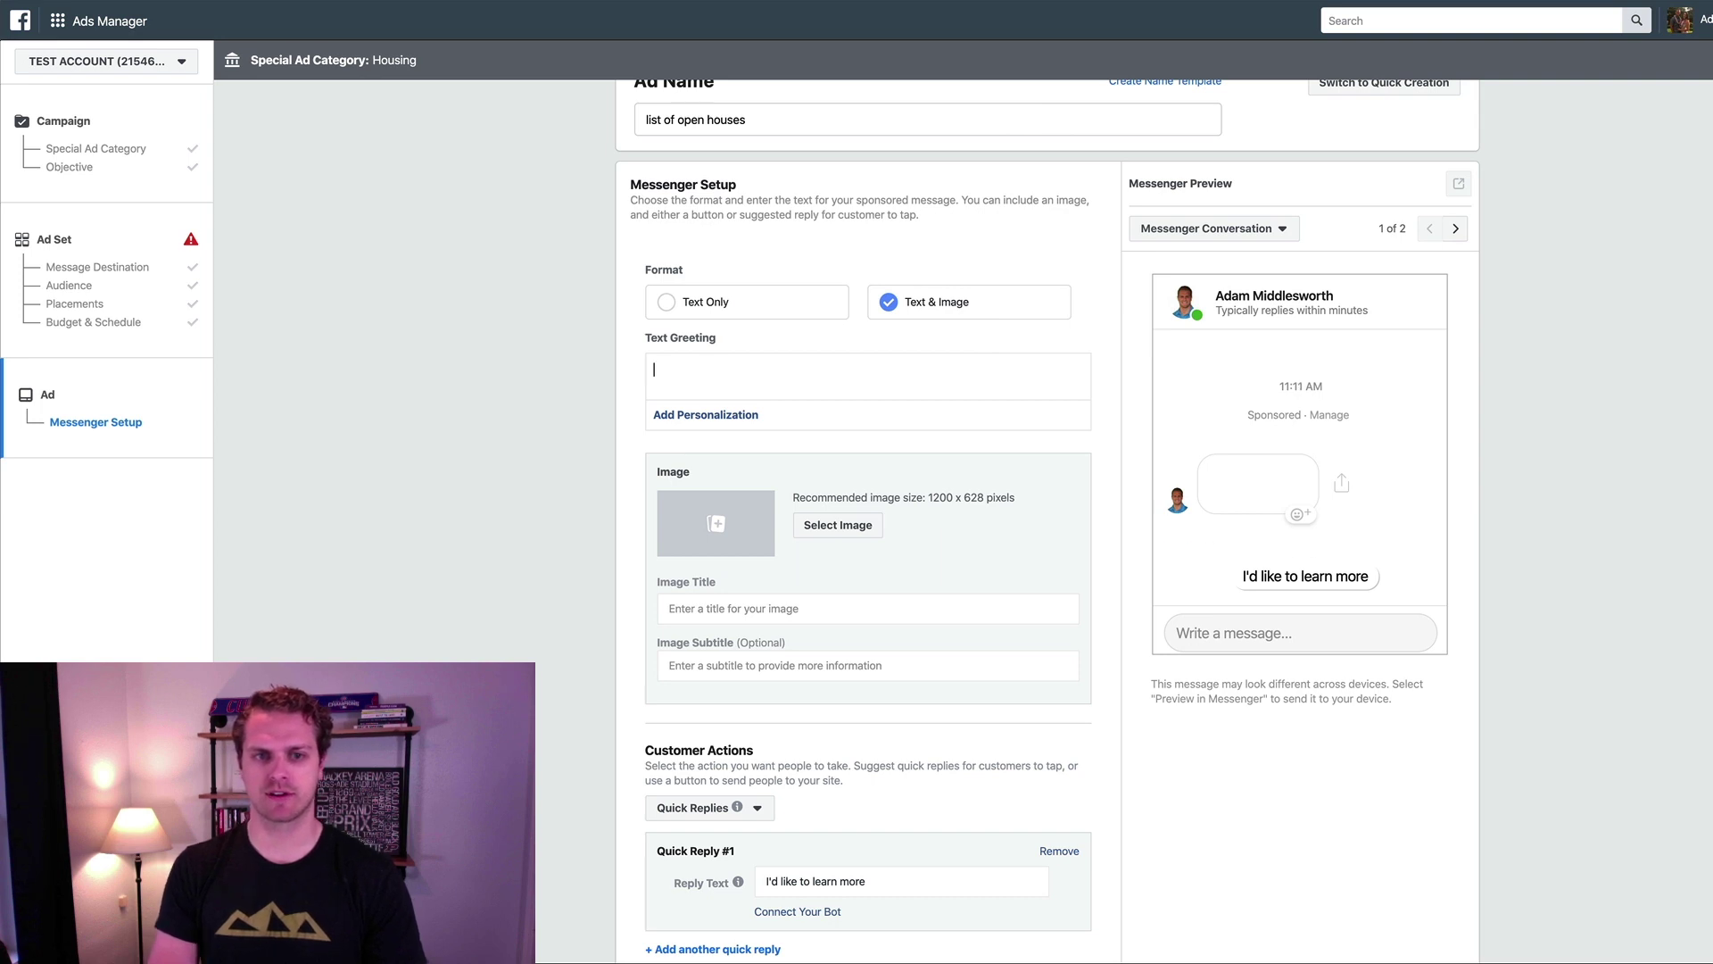
type("Here is a list of ")
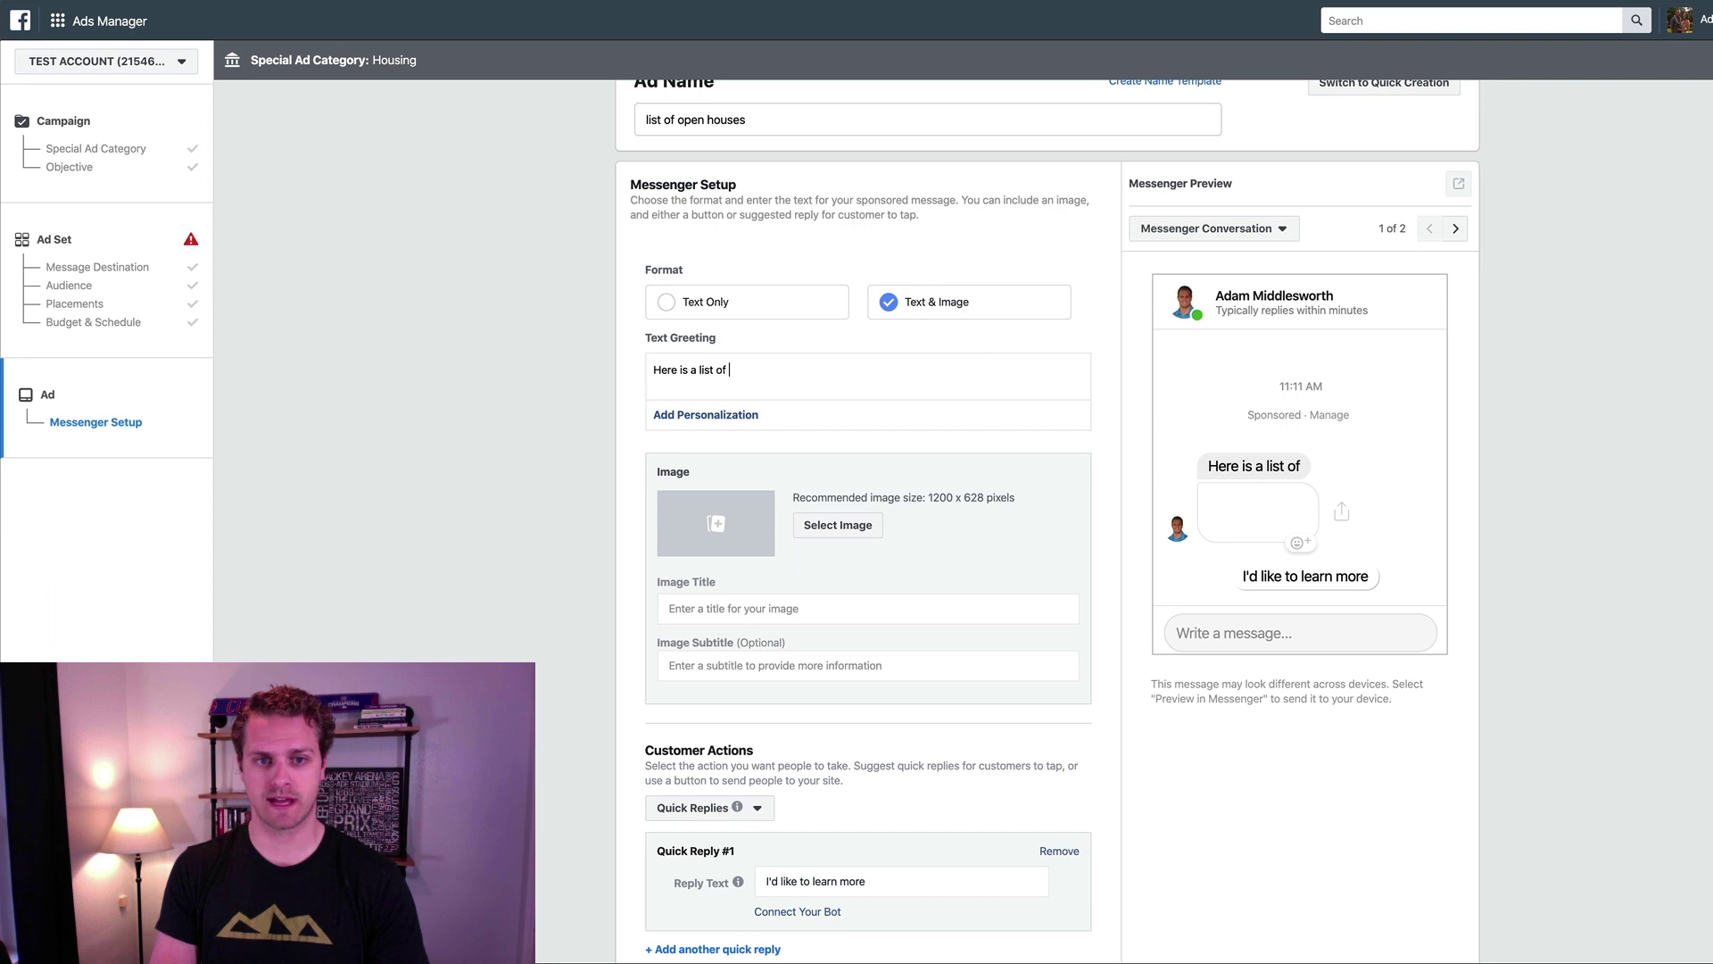
type("all the open houses coming ")
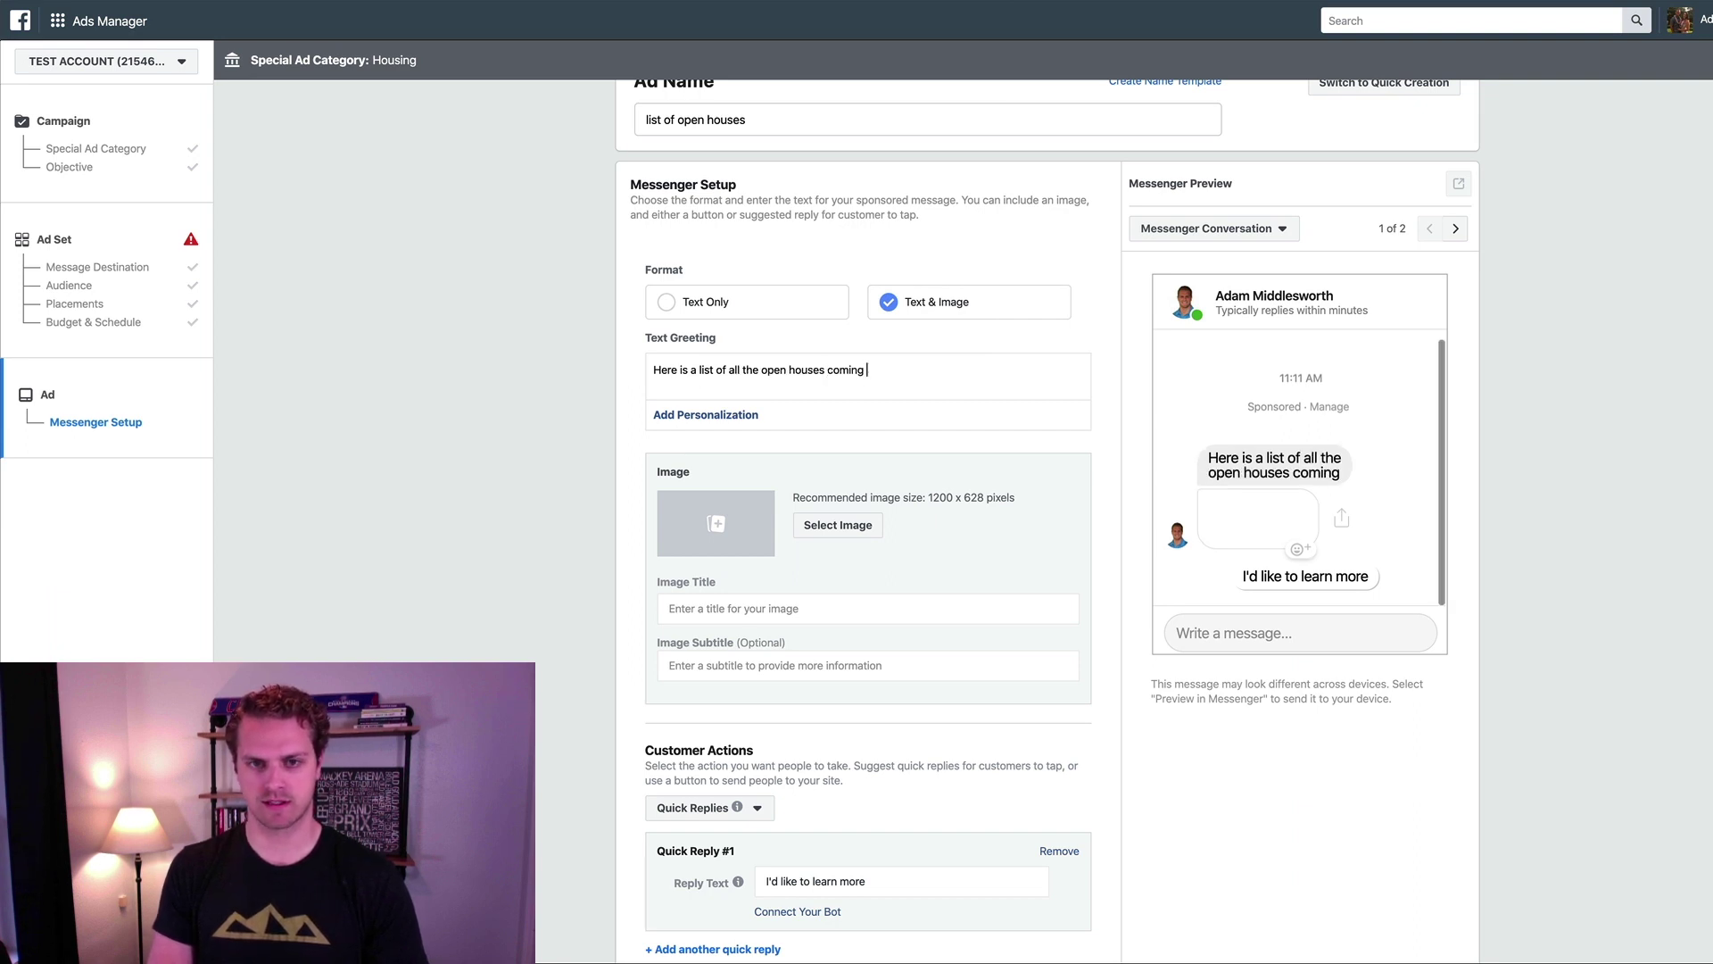
type("this weekend in")
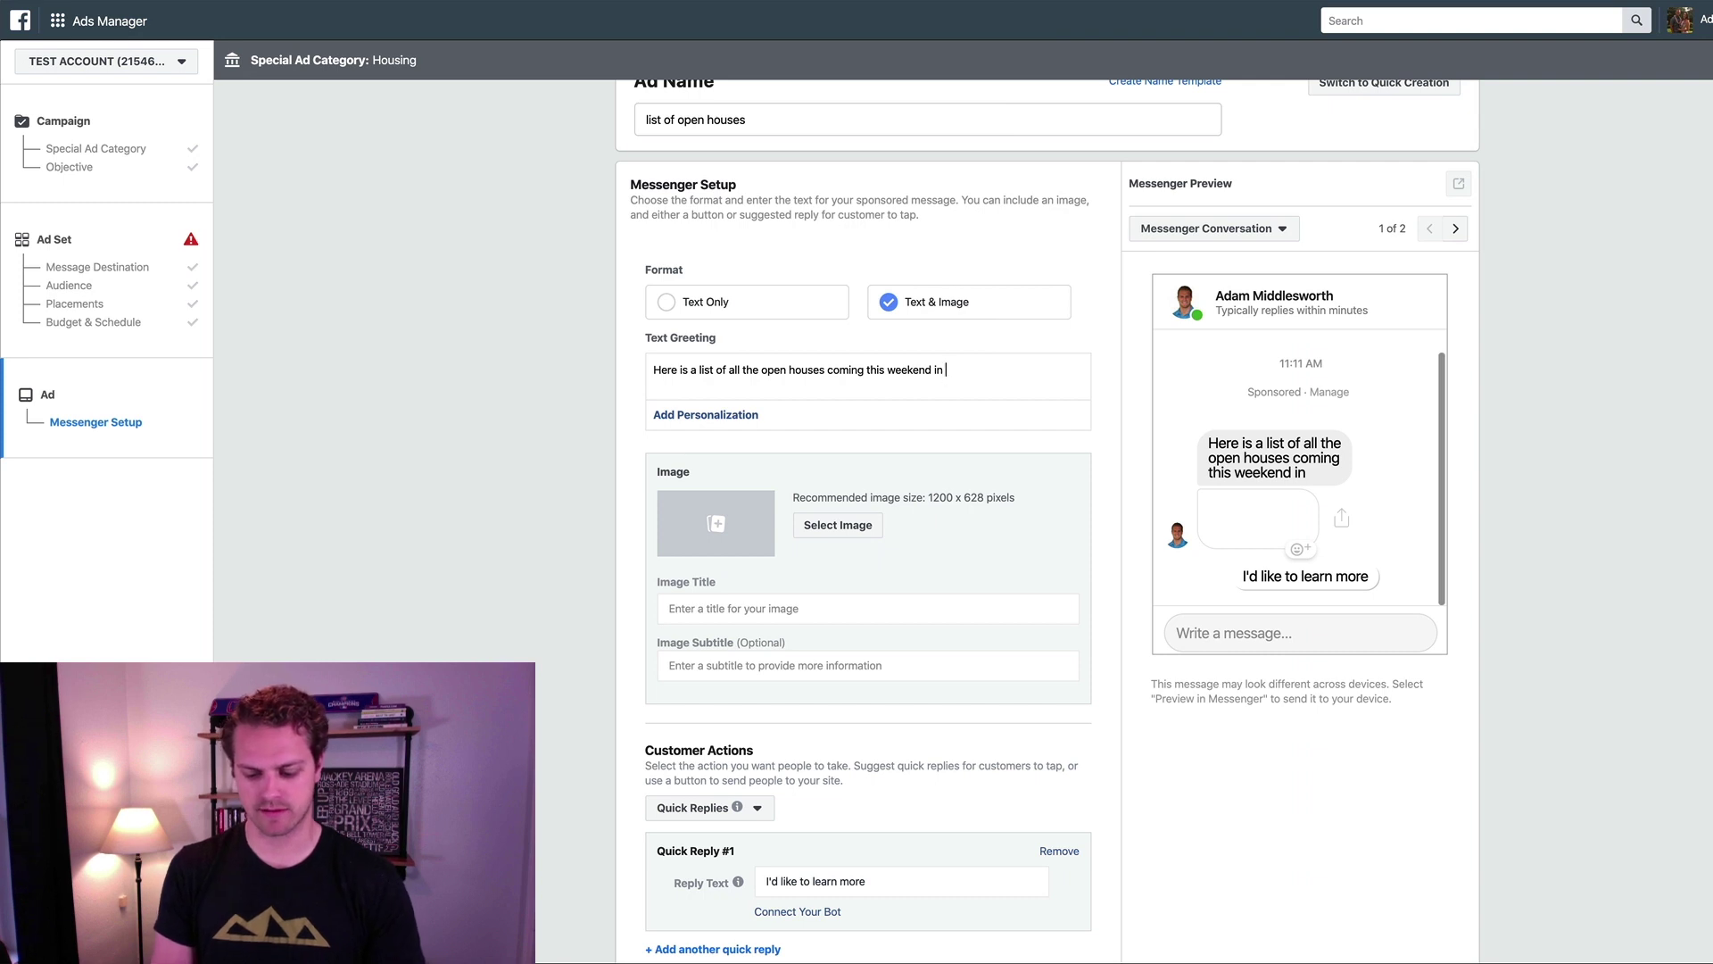
type(" Frisco")
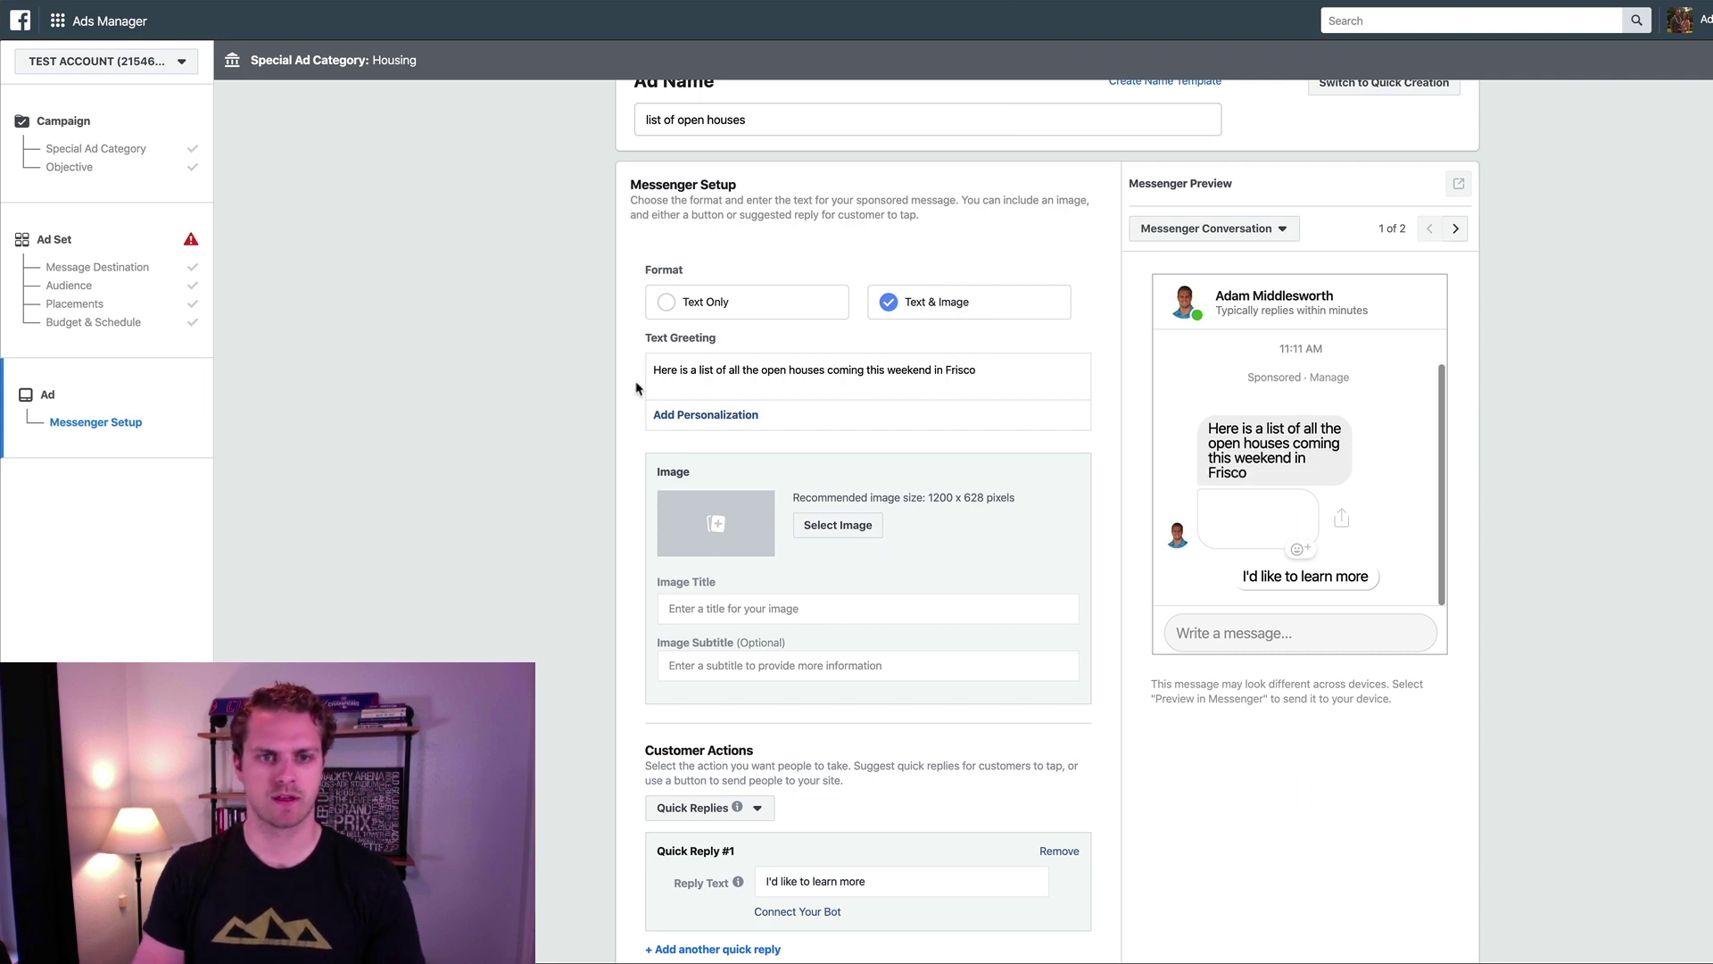
- Start the text greeting with "Hey", the recipient's first-name personalization and a comma, and end it with an exclamation mark
left_click(654, 371)
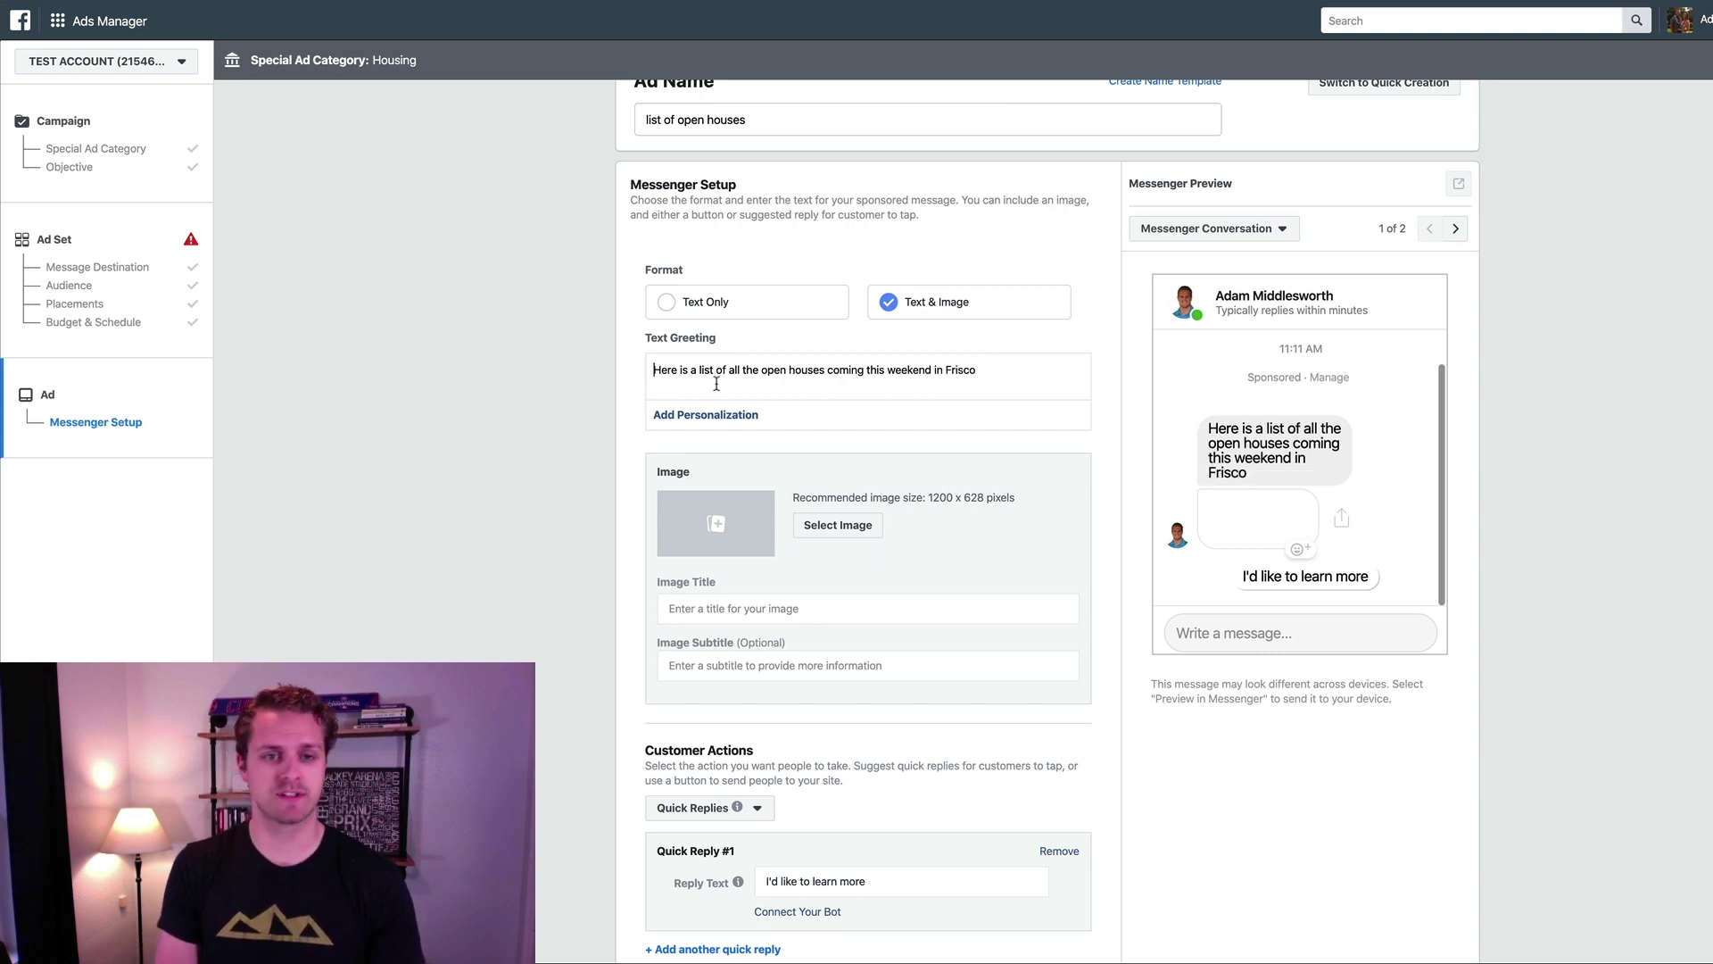
type("Hey")
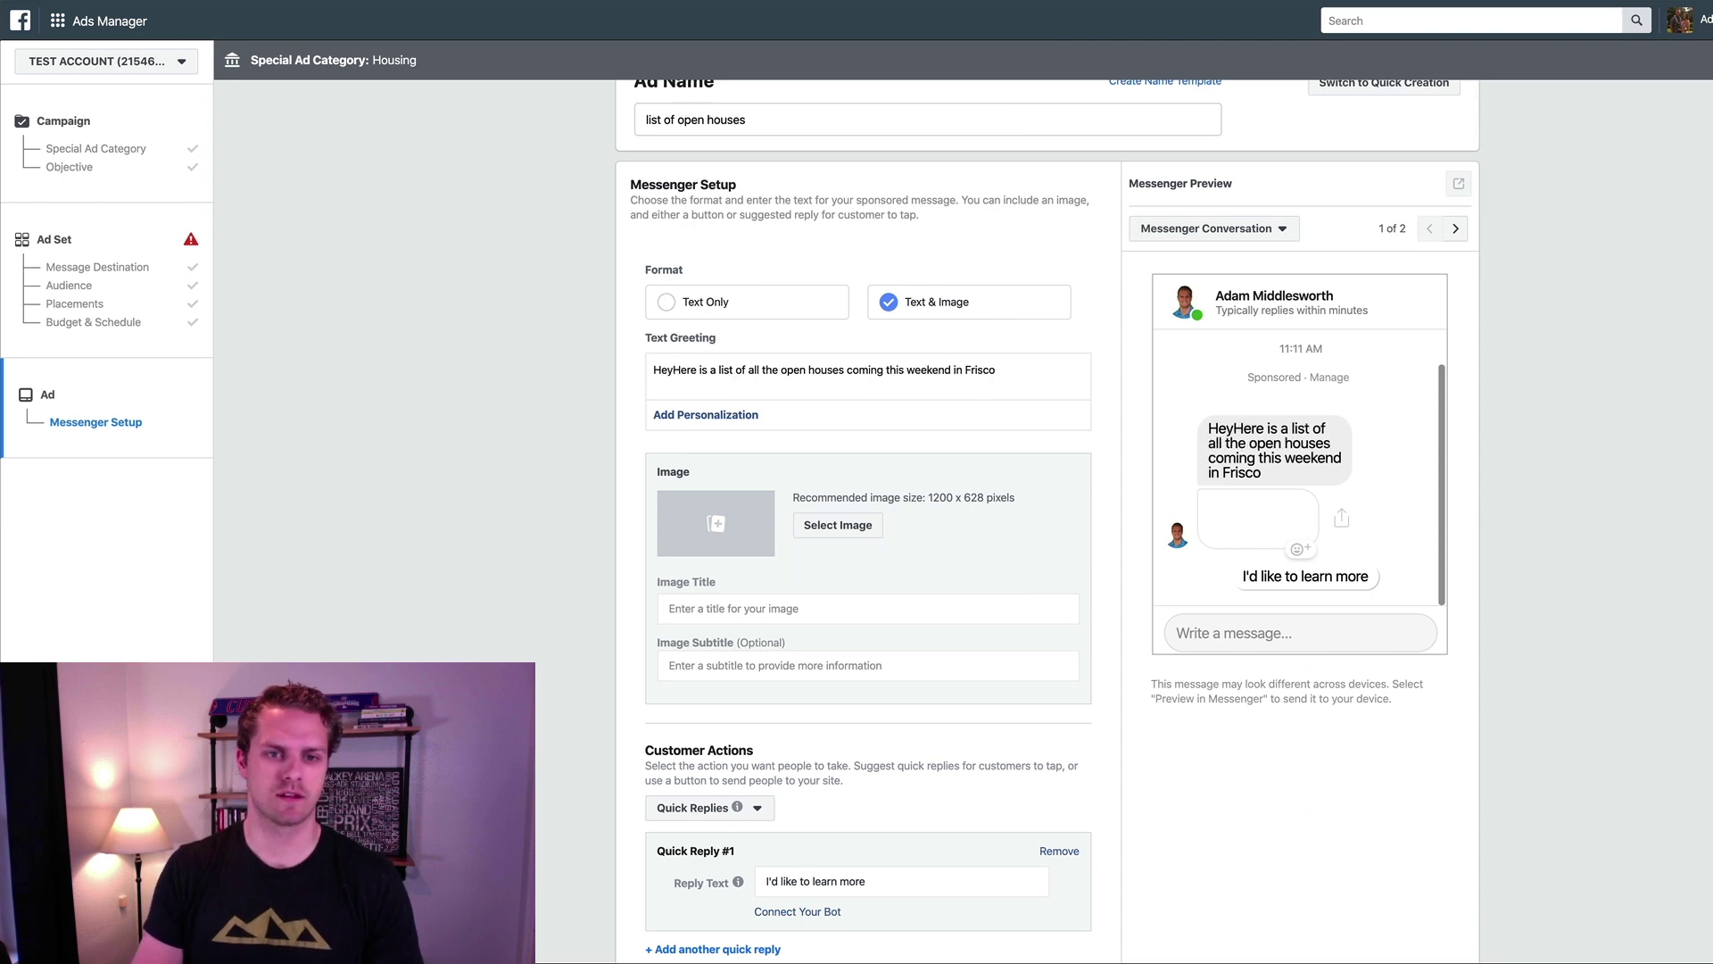
left_click(705, 414)
left_click(763, 319)
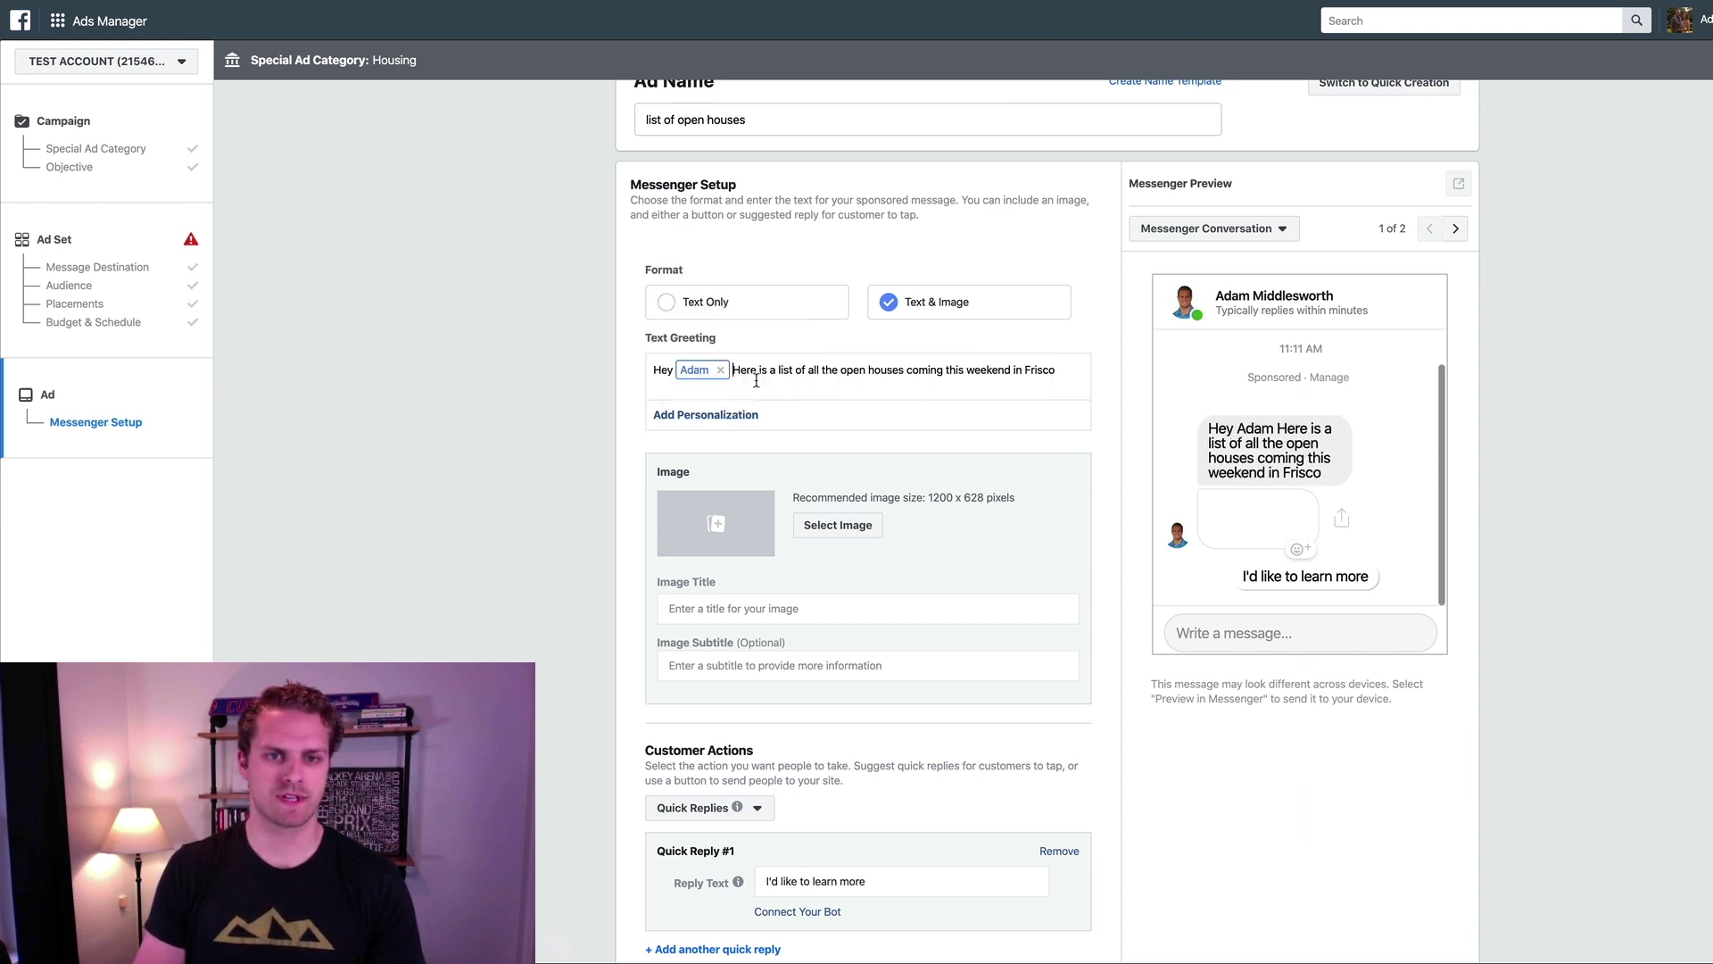
type(", ")
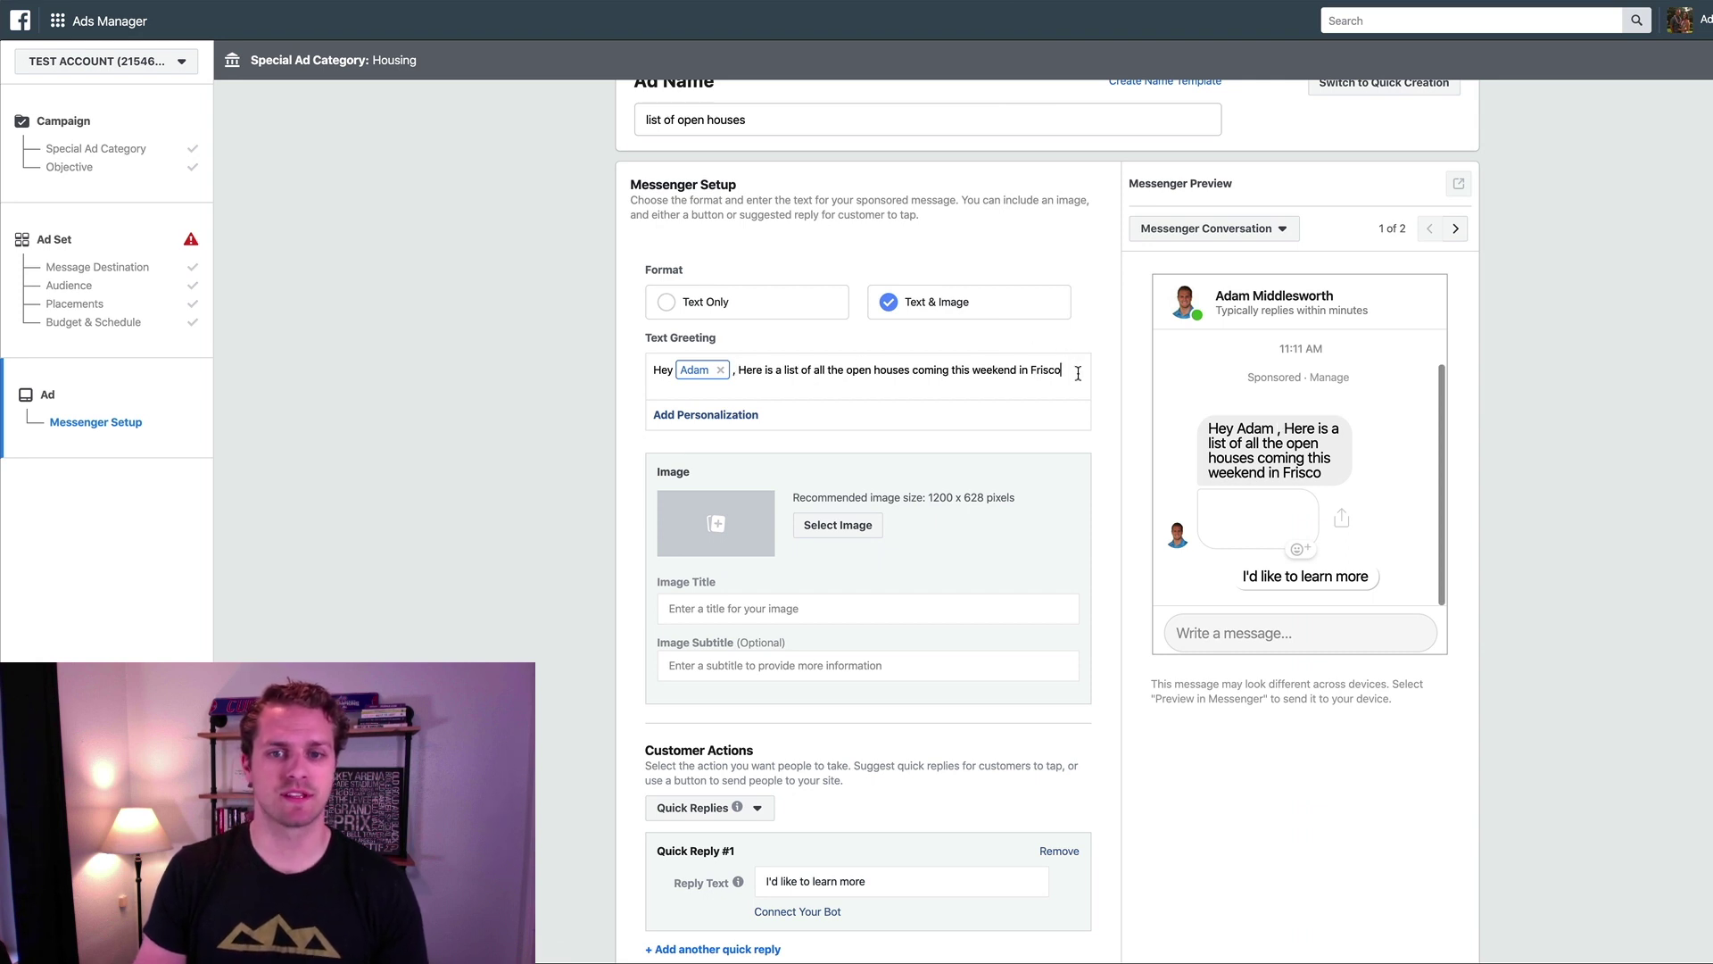
type("!")
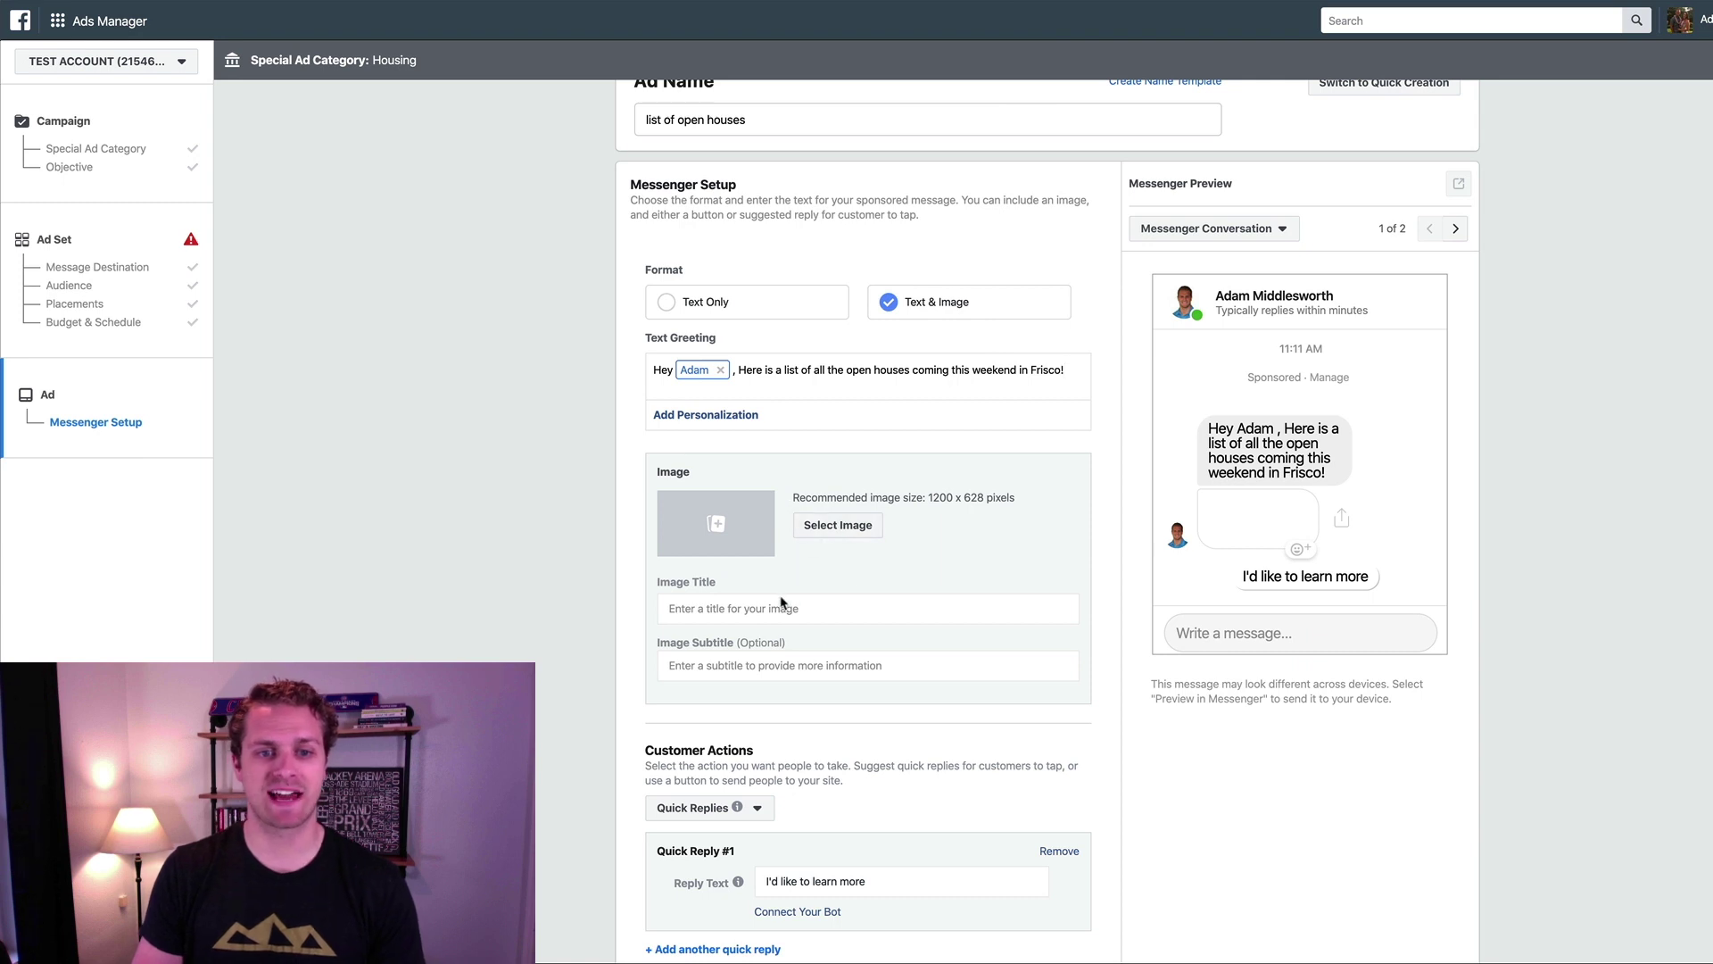
- Set the image title to "All Open Houses in Frisco"
left_click(758, 614)
scroll(759, 614, "down", 1)
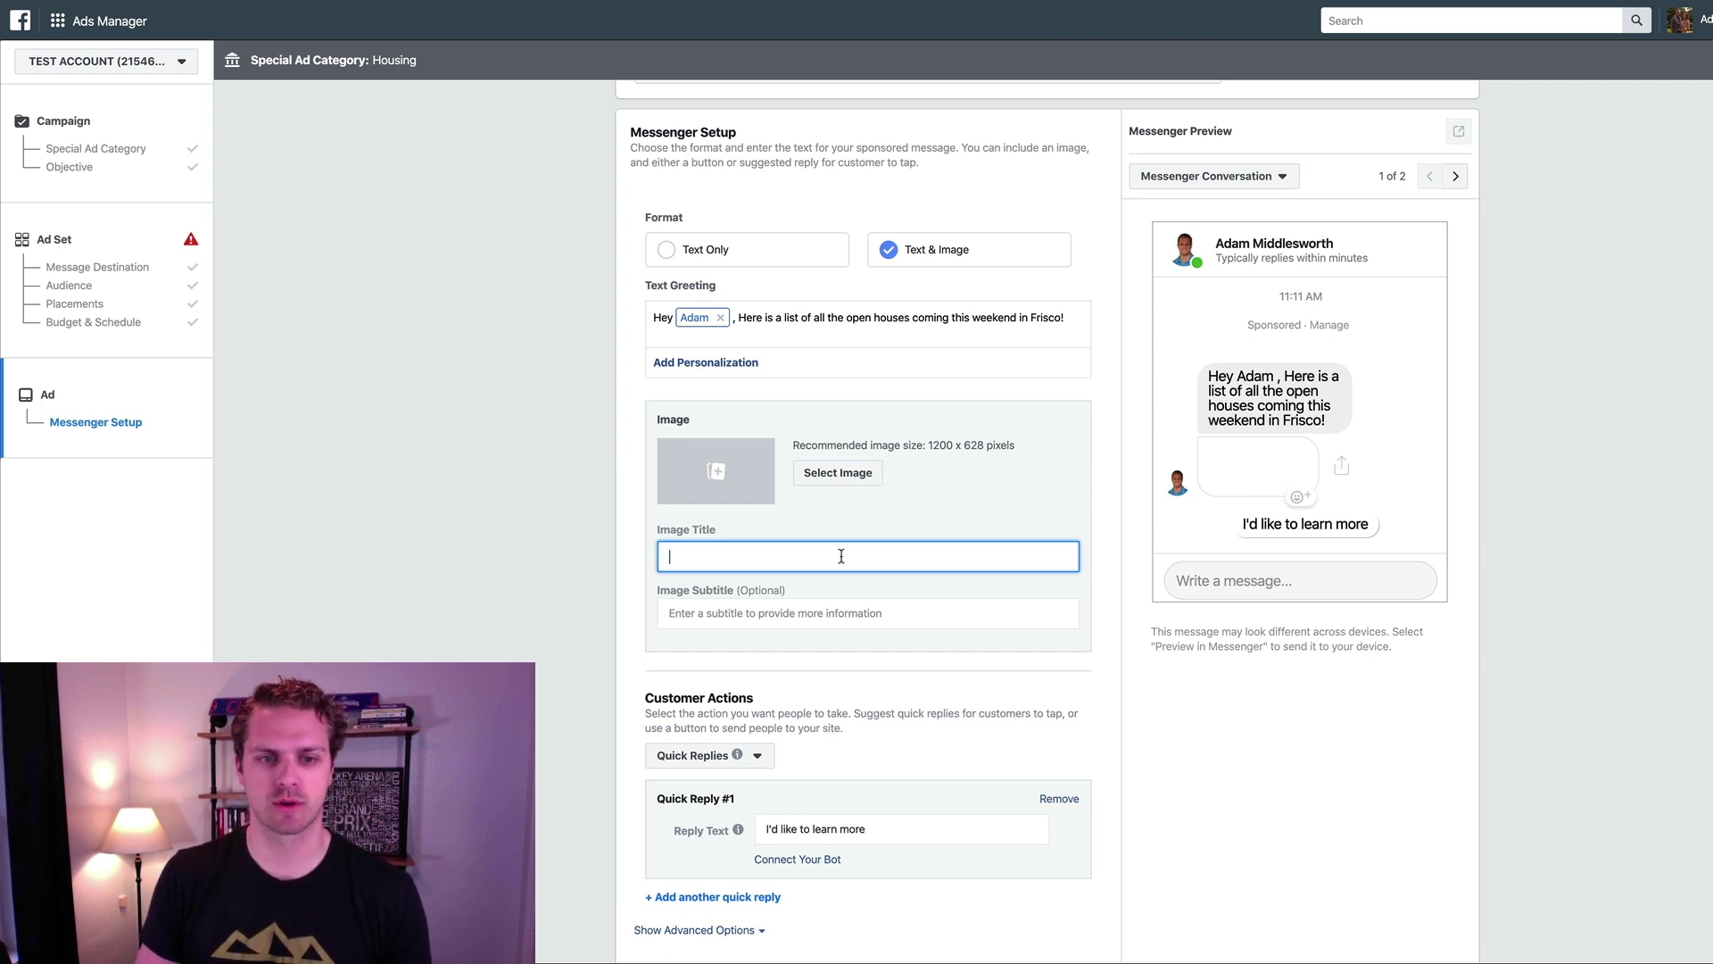
type("Oop")
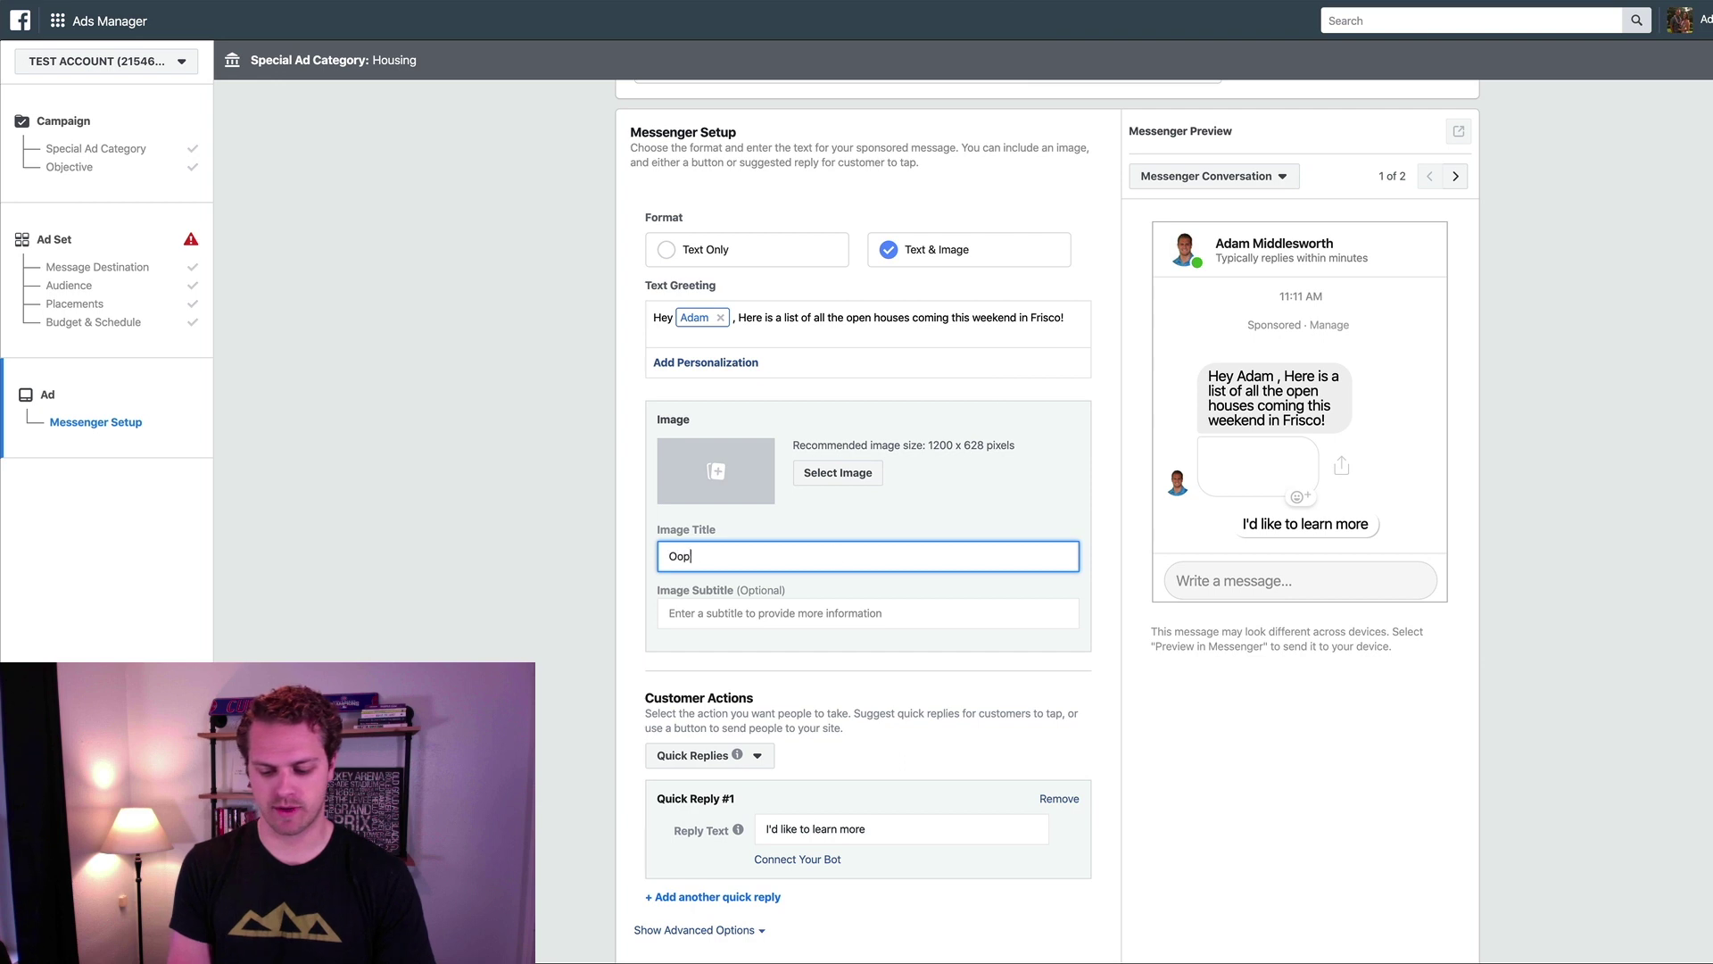
type("en H")
key("BackSpace")
key("BackSpace")
key("BackSpace")
key("BackSpace")
key("BackSpace")
key("BackSpace")
key("BackSpace")
type("A")
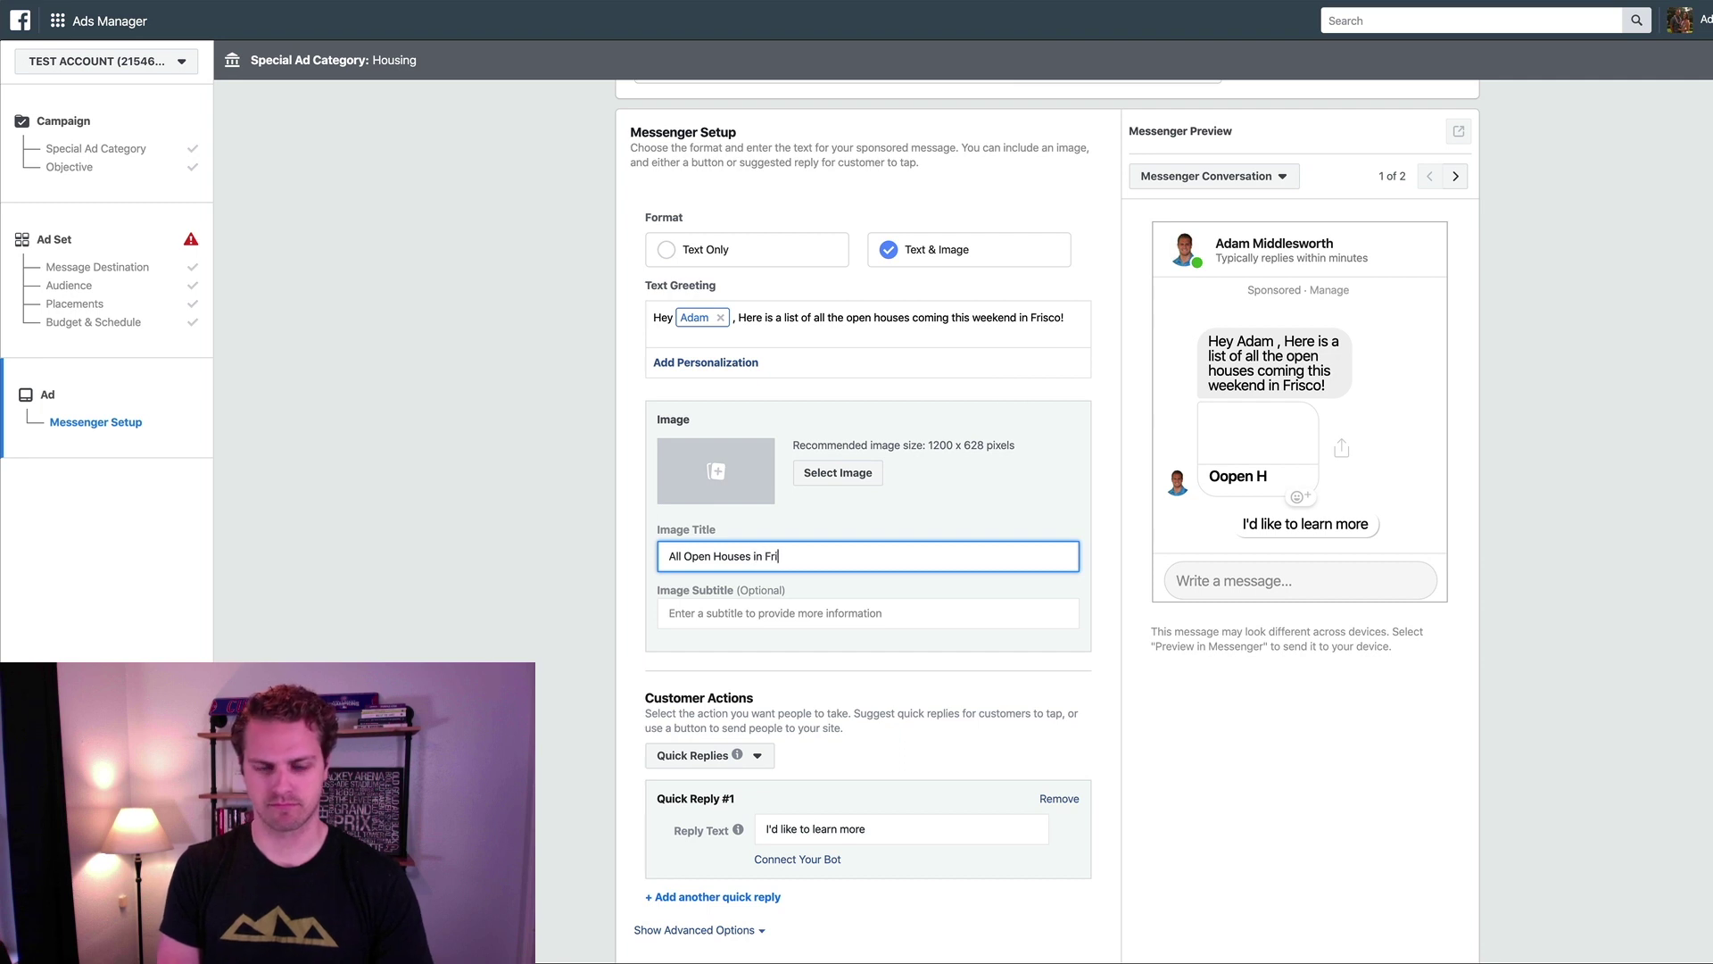
left_click(795, 625)
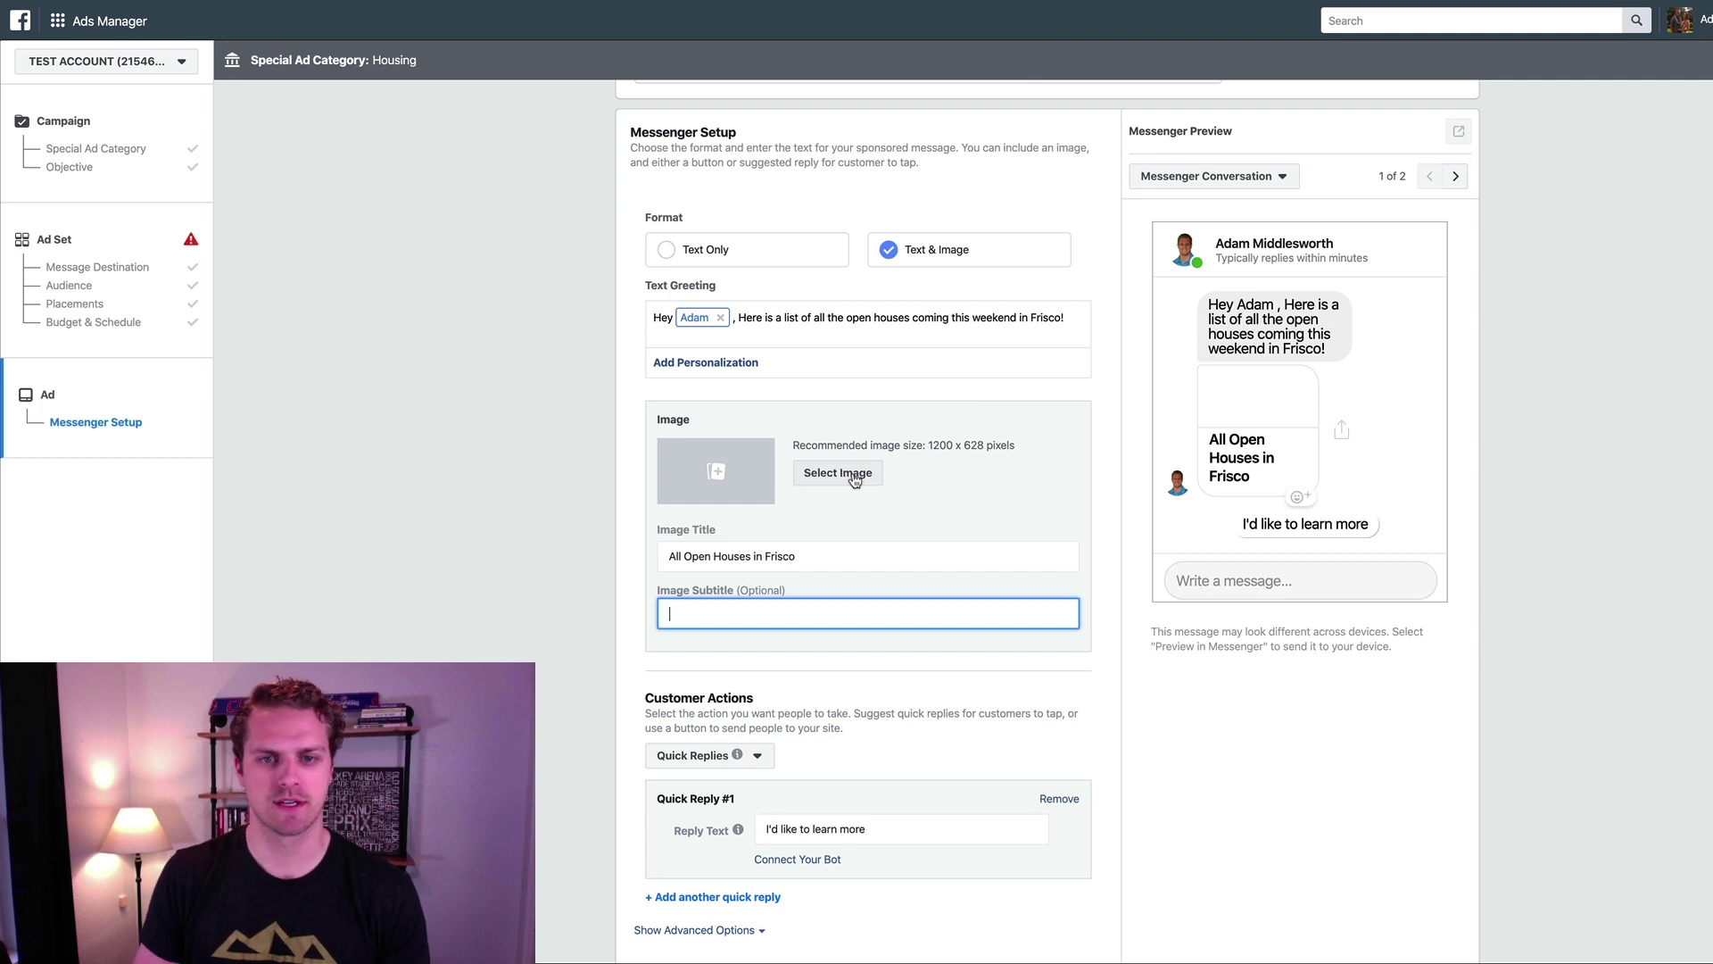
- Switch the message's customer actions from quick replies to Buttons
left_click(928, 485)
scroll(699, 661, "down", 1)
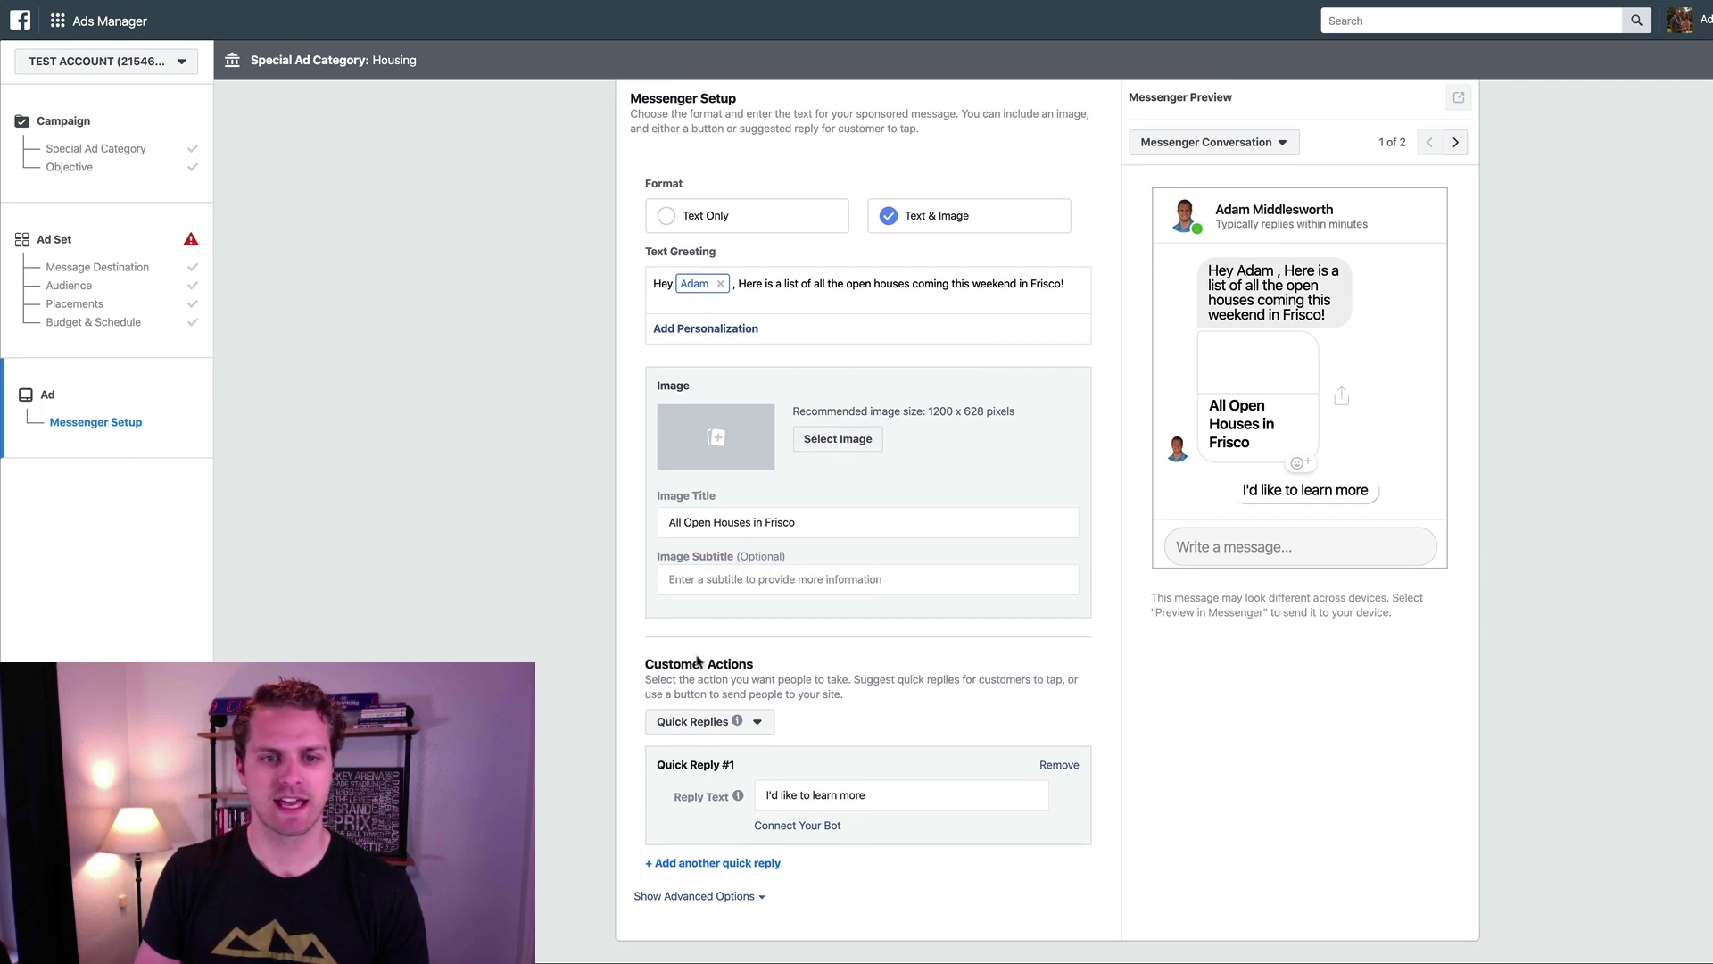
scroll(781, 671, "down", 2)
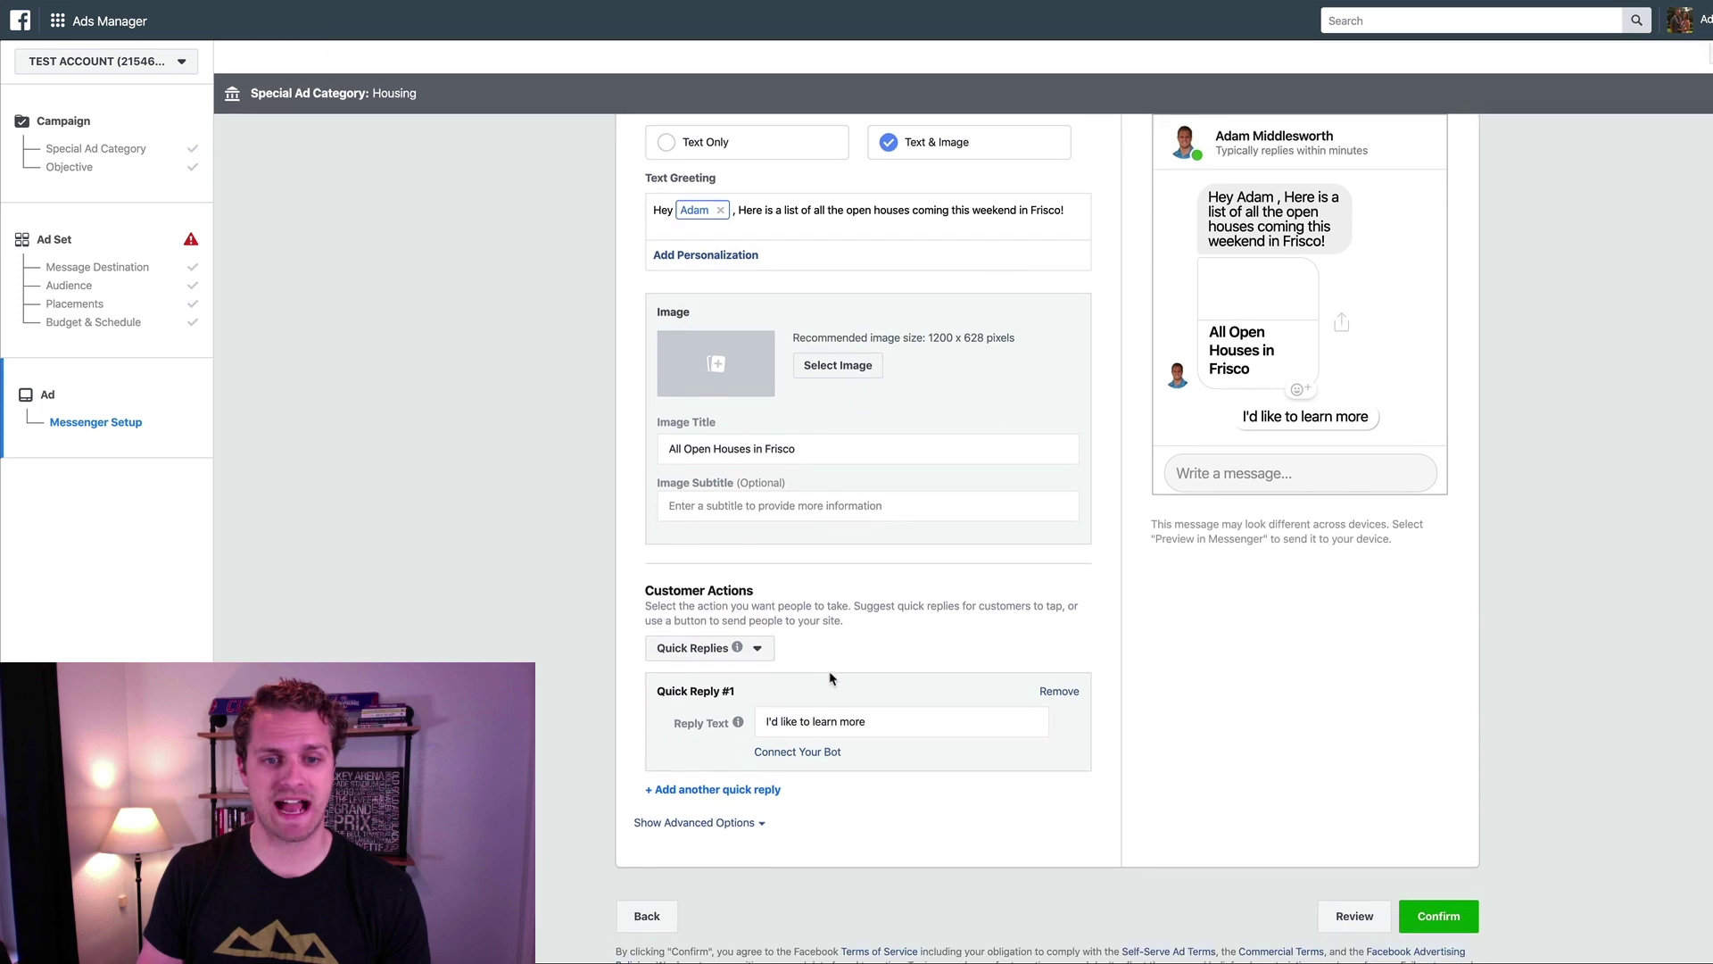
mouse_move(752, 652)
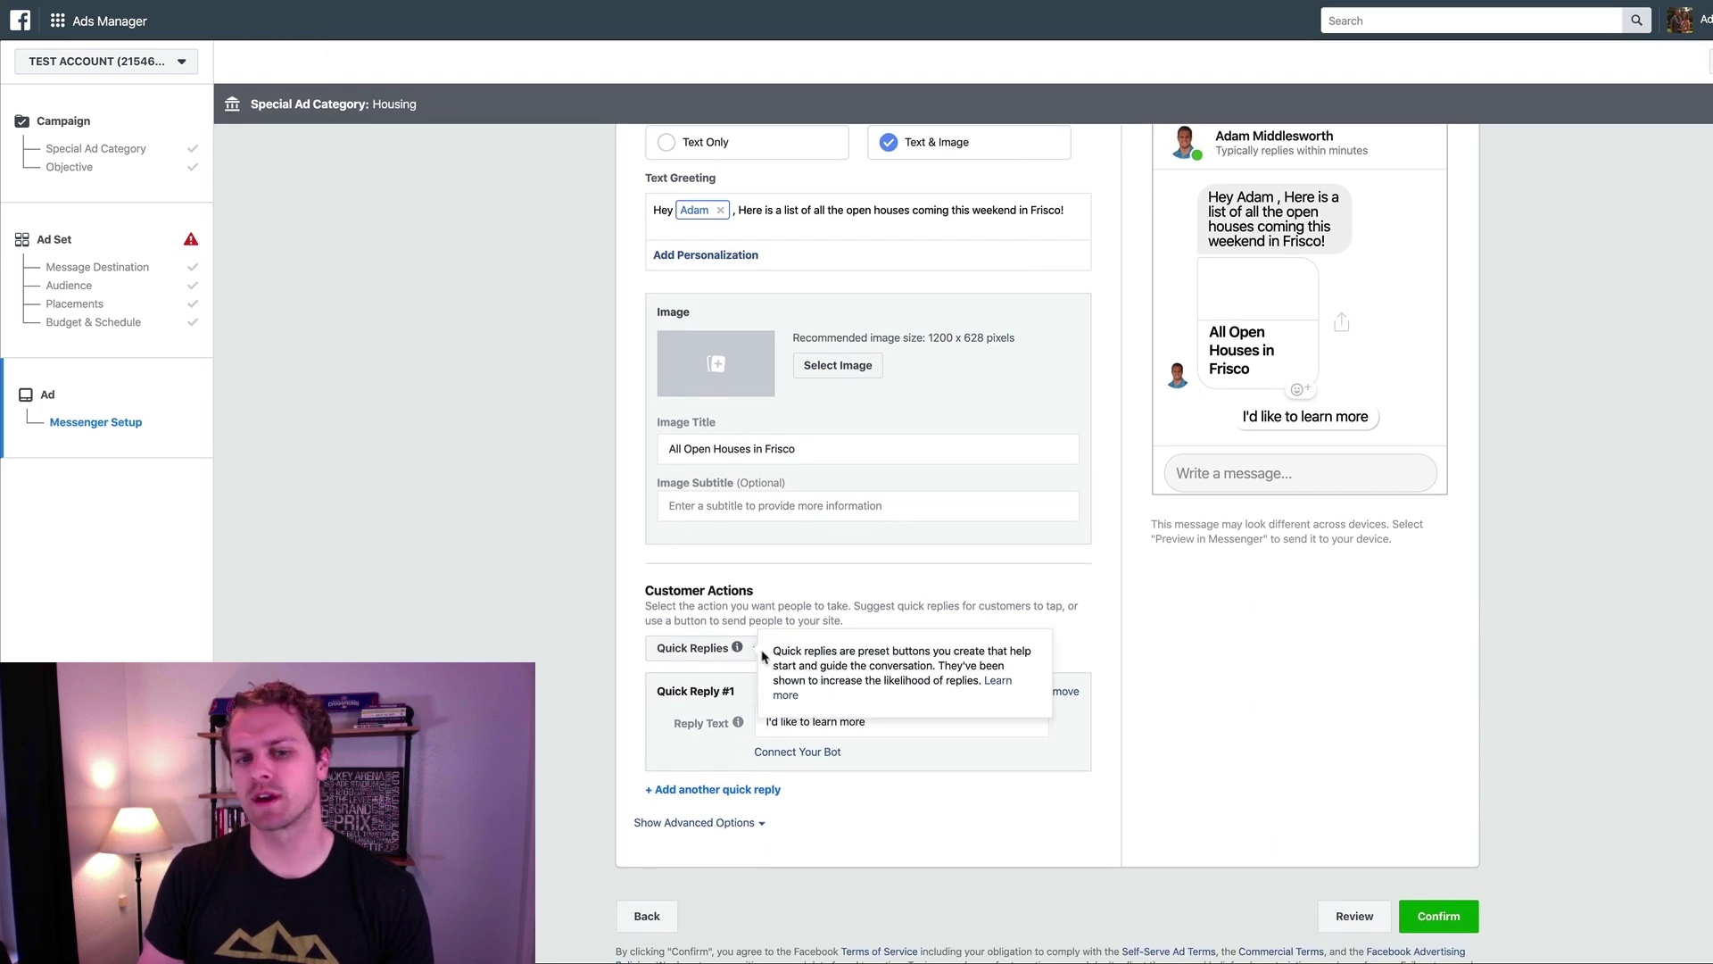
left_click(710, 651)
left_click(706, 680)
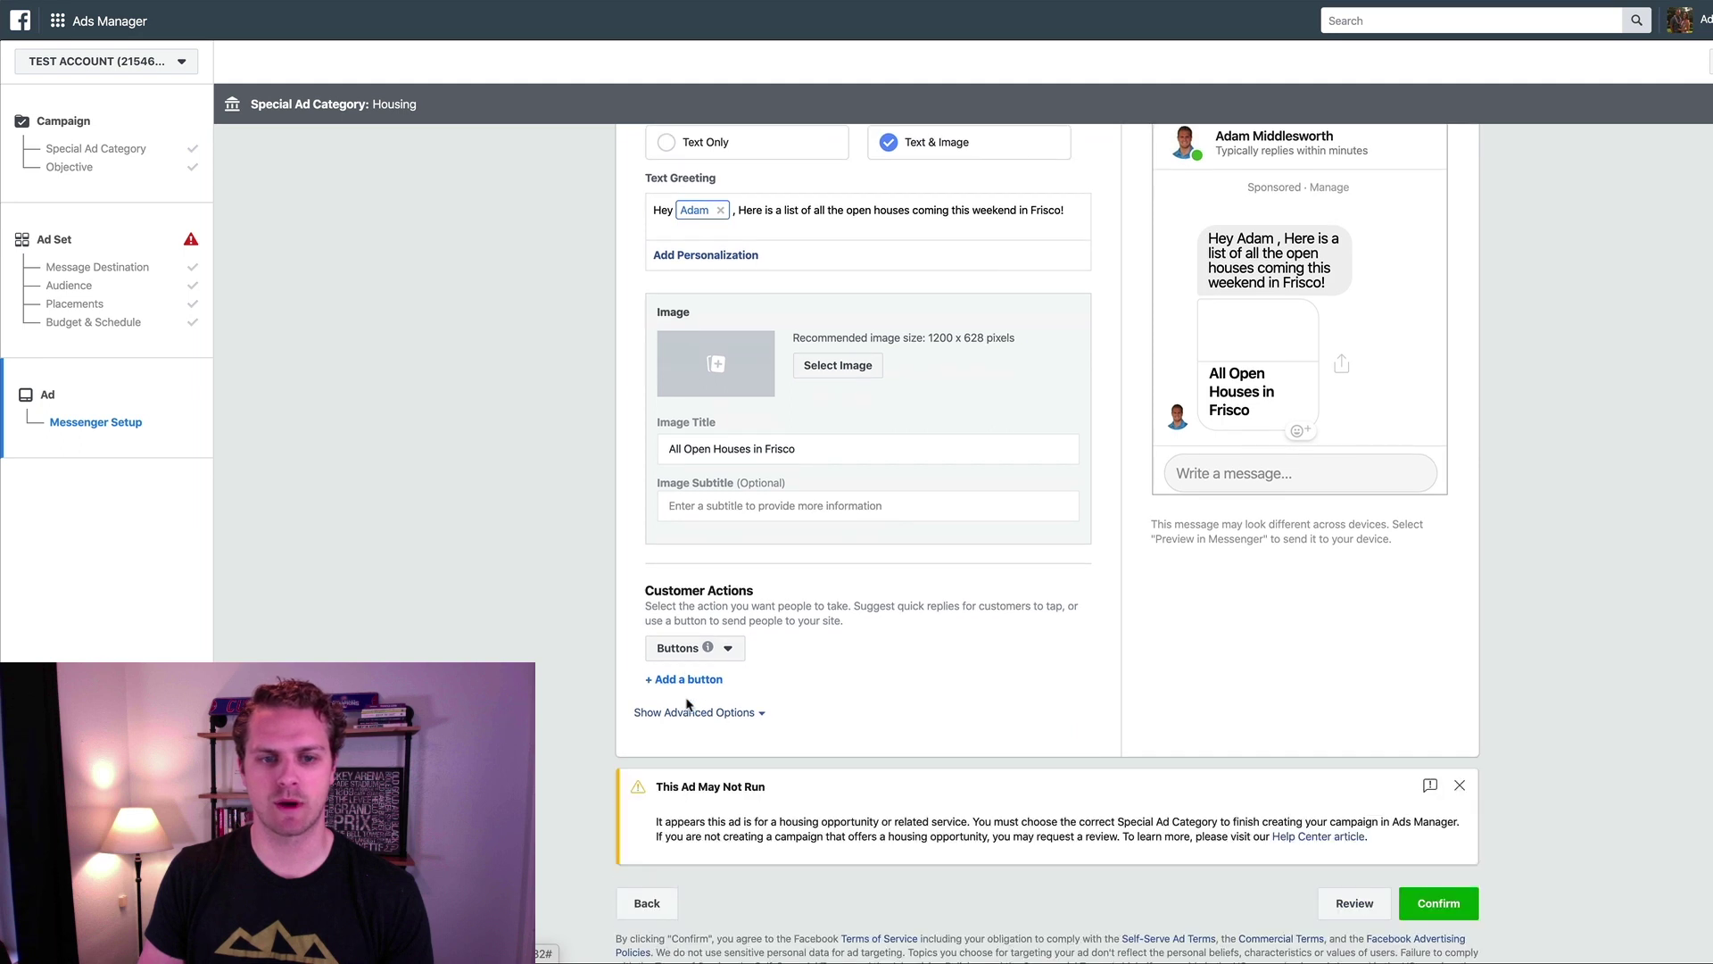
- Add a button labelled "Get Instant Access" that opens a website, and enter the advertiser's own web address as its URL
left_click(696, 679)
left_click(802, 721)
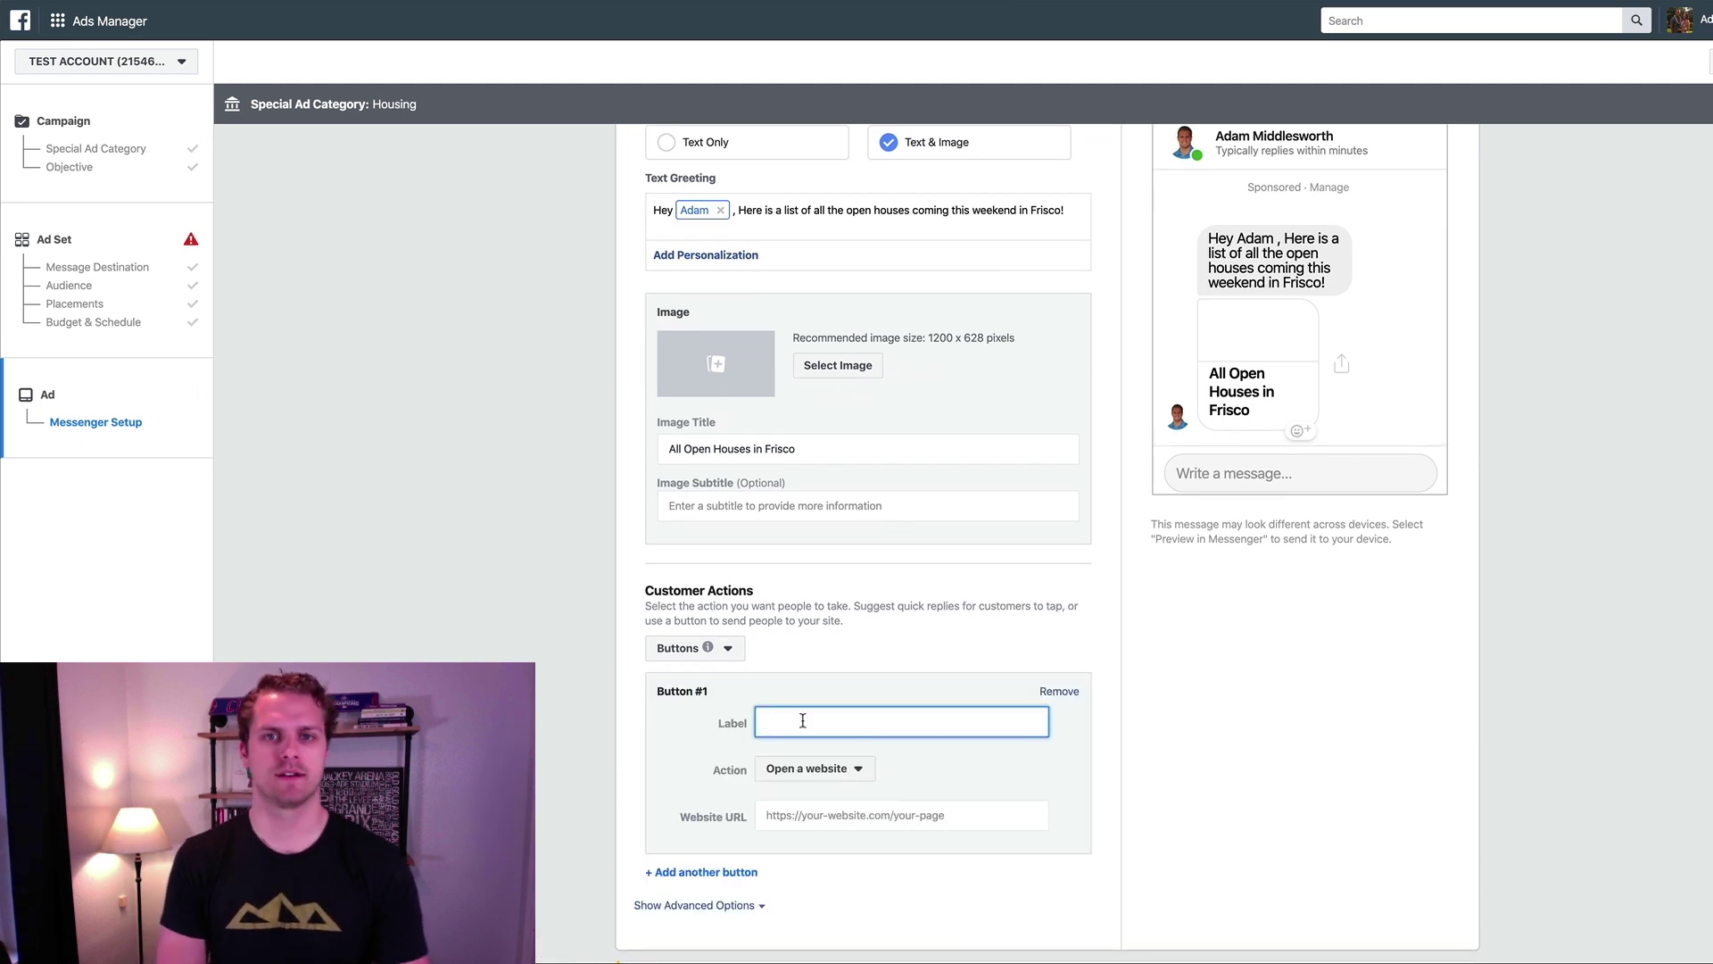
type("Get Instant Access")
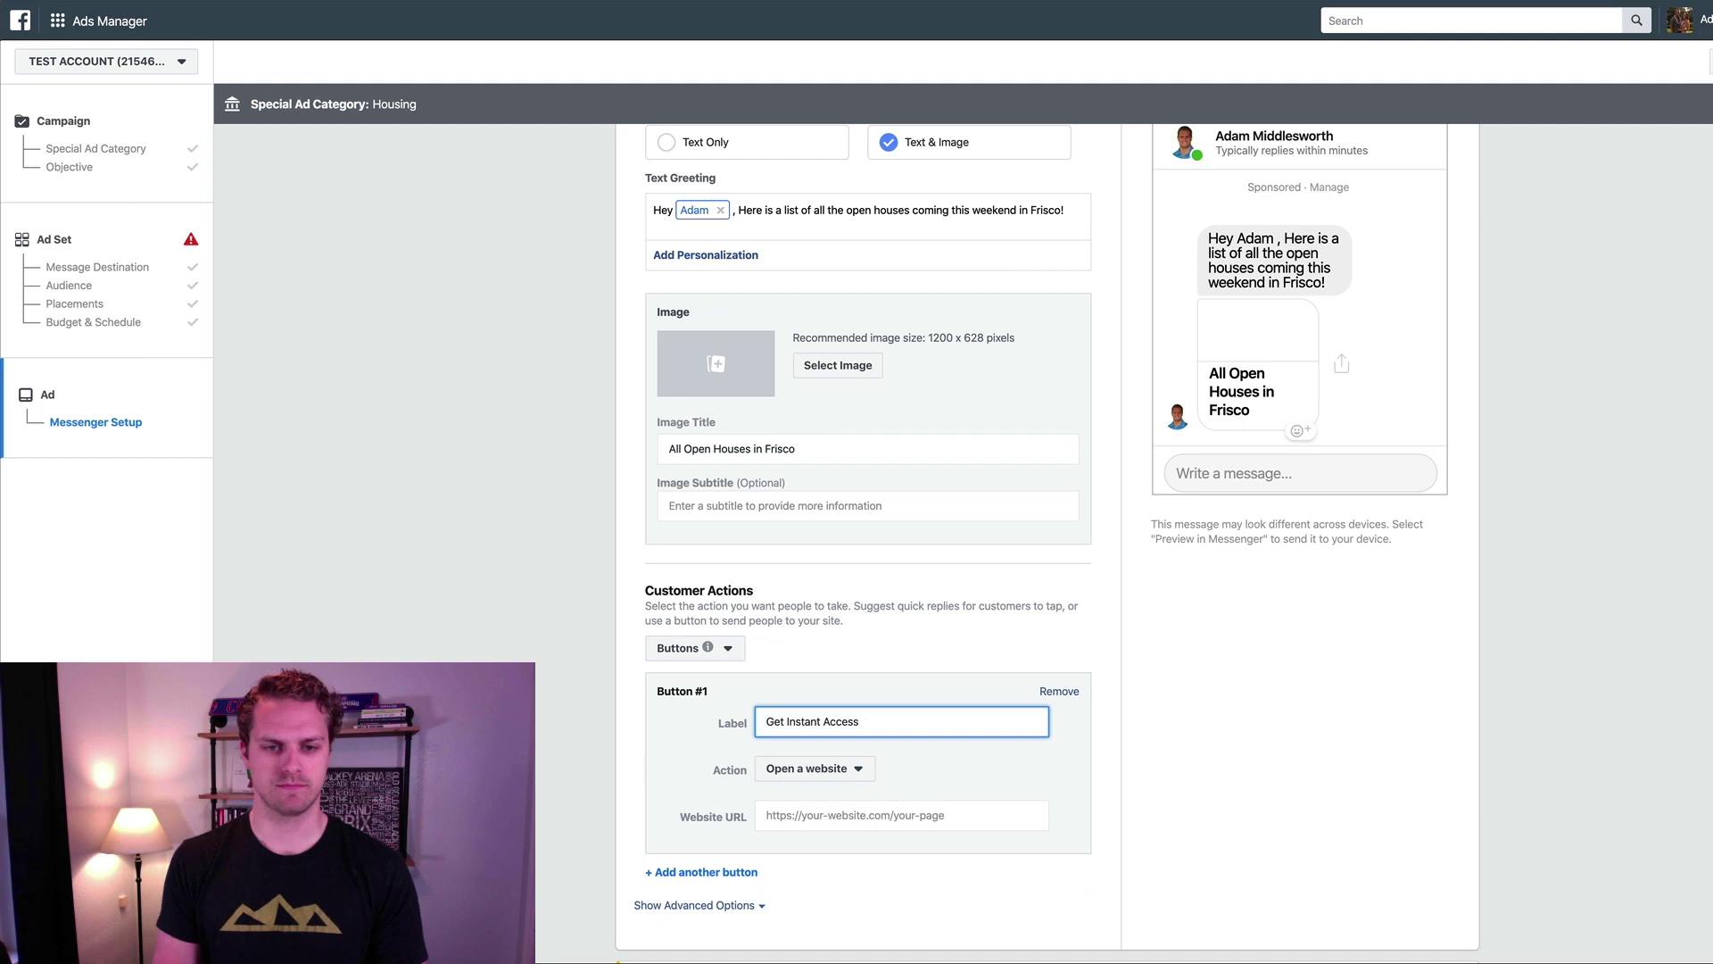
left_click(892, 810)
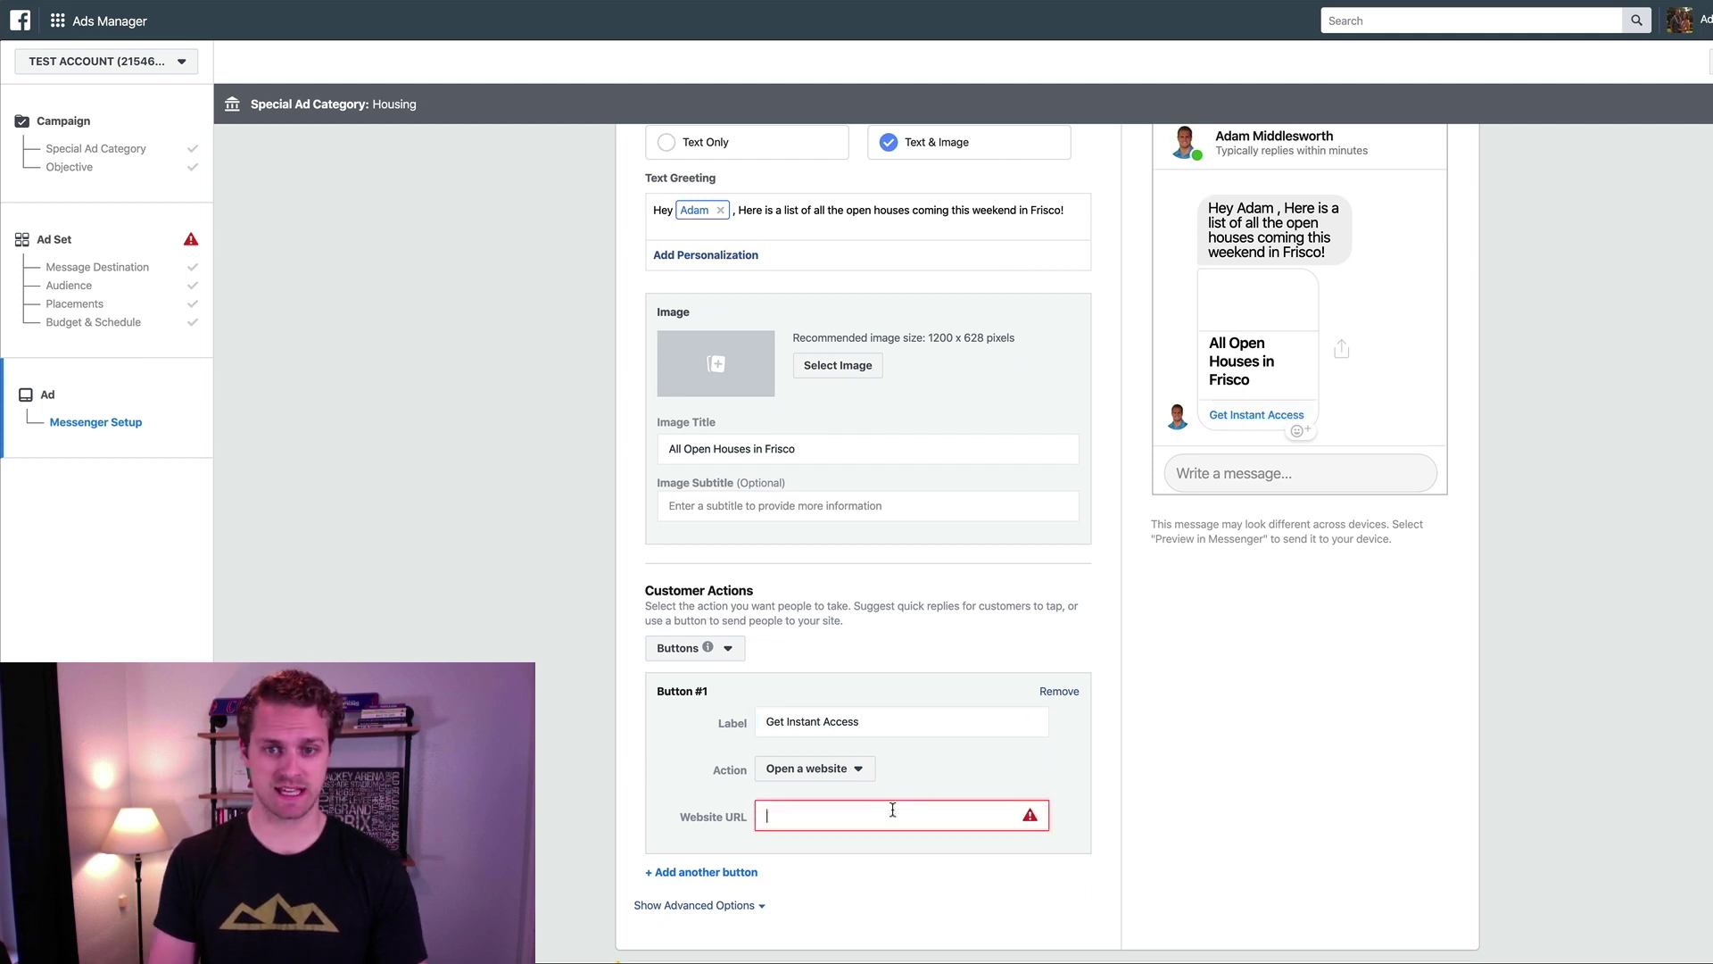
type("www.adammid")
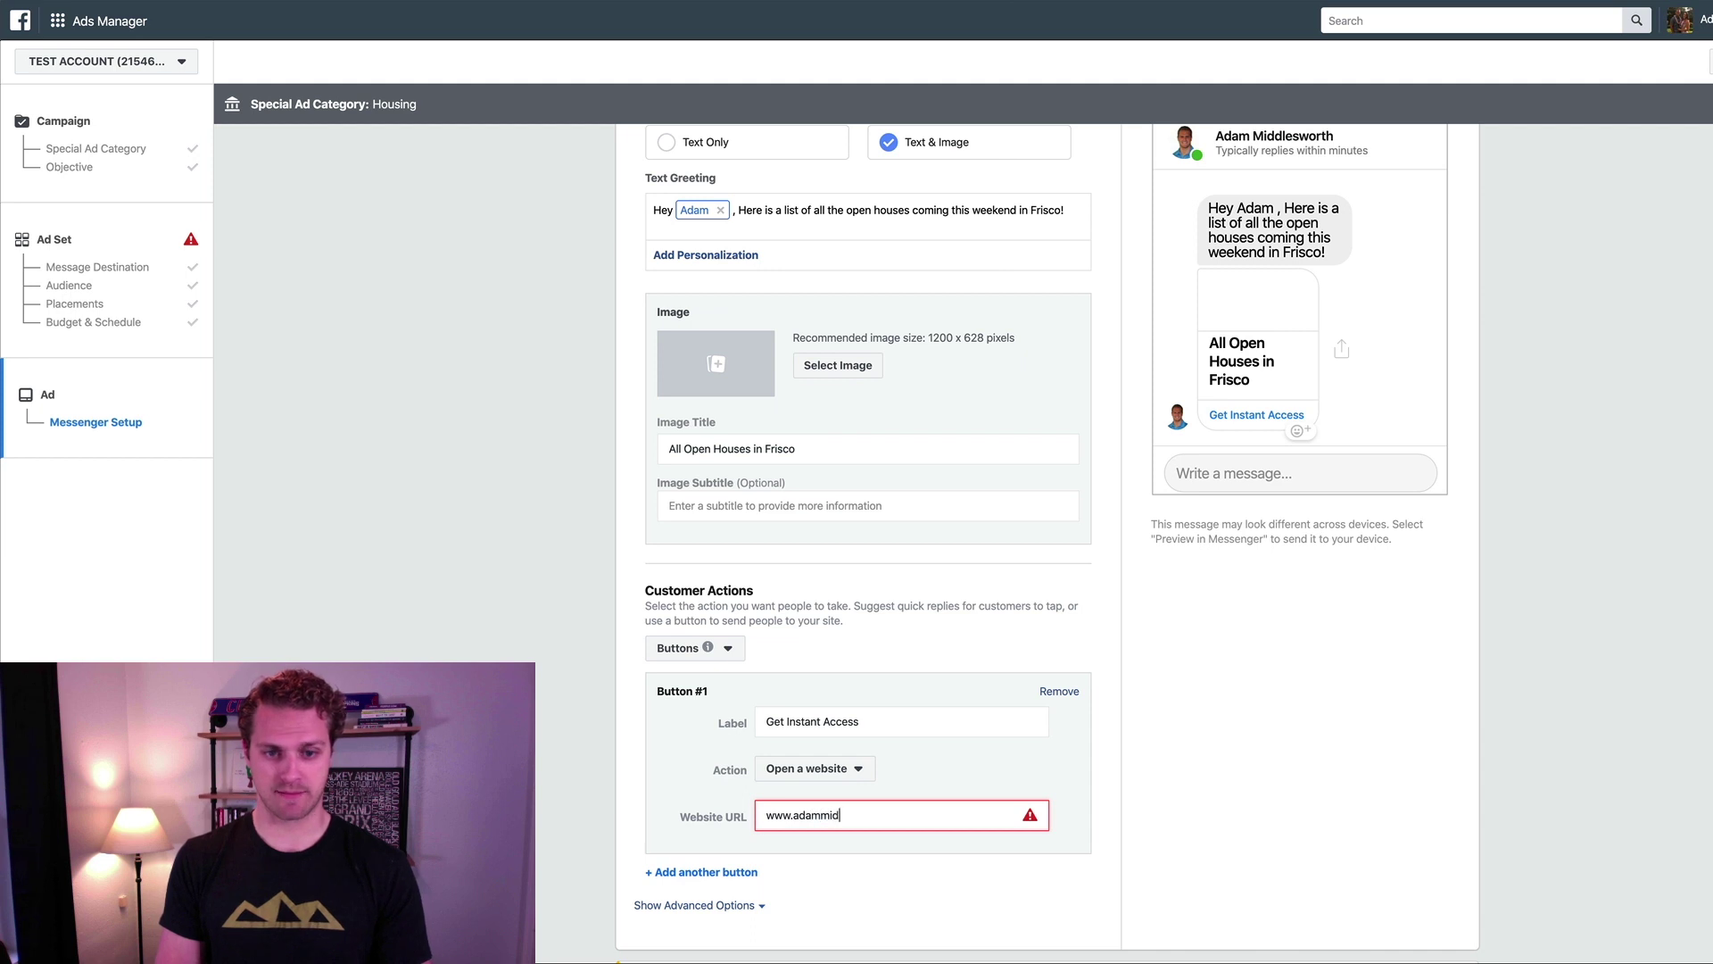
type("dlesworth.com")
left_click(1131, 776)
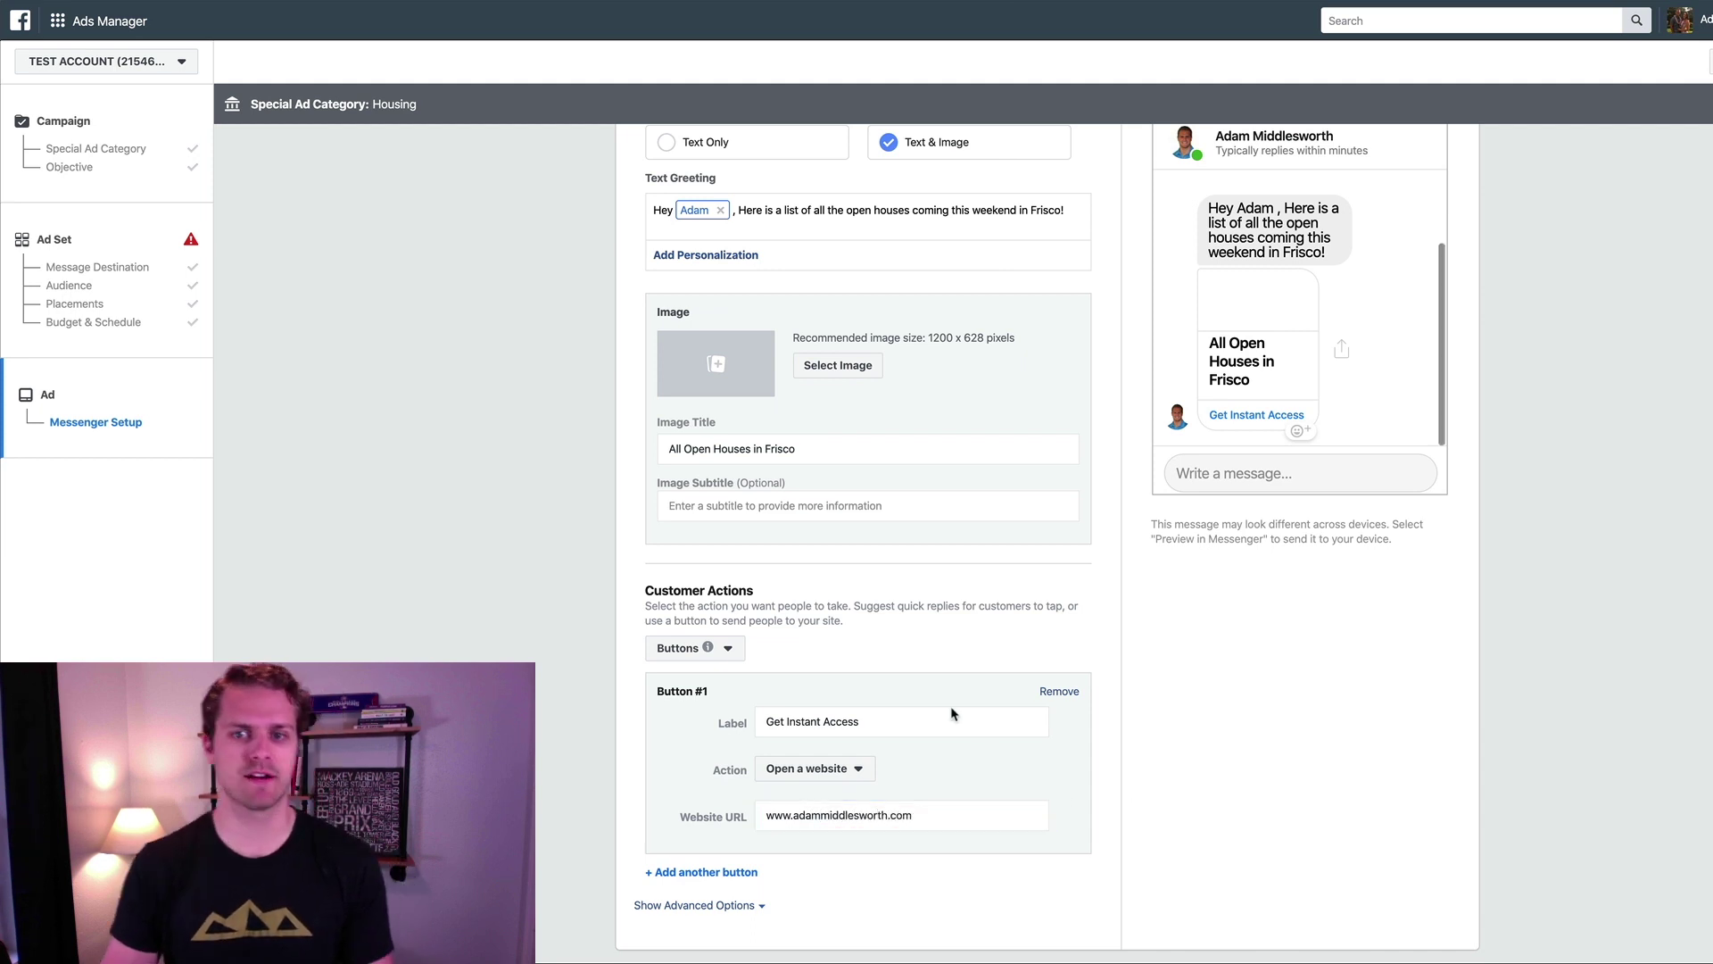
- Use charlotte.jpg from the account images as the message image and check the Messenger preview
scroll(1276, 374, "up", 1)
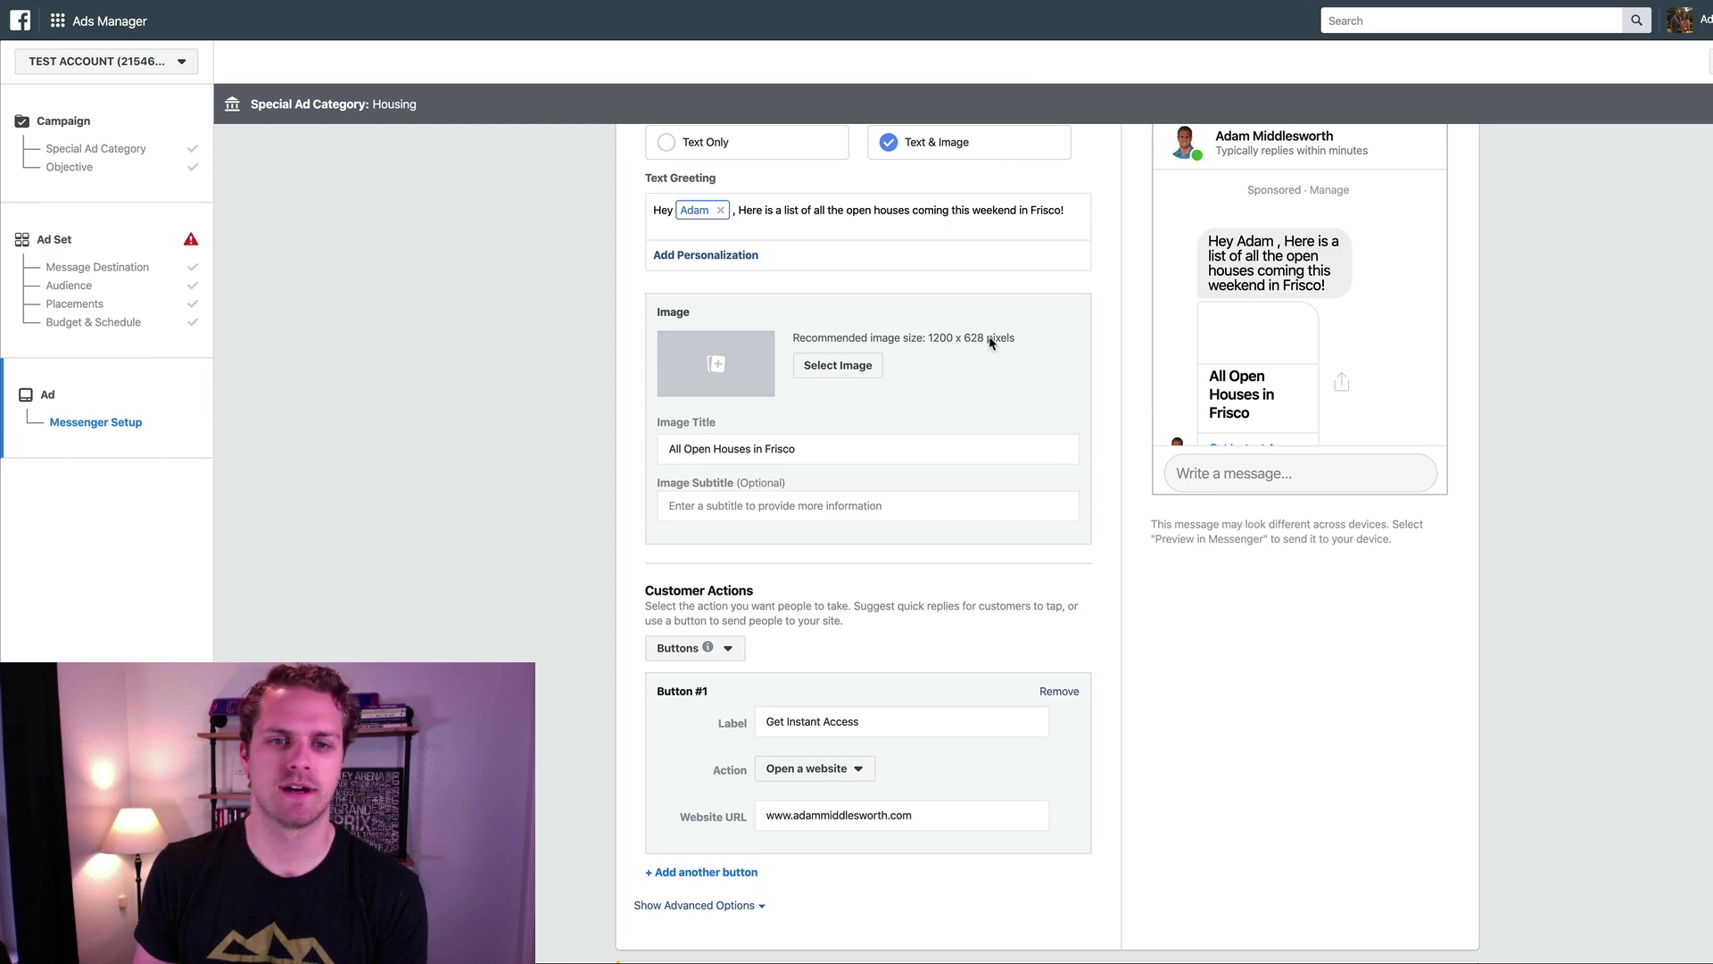
left_click(845, 366)
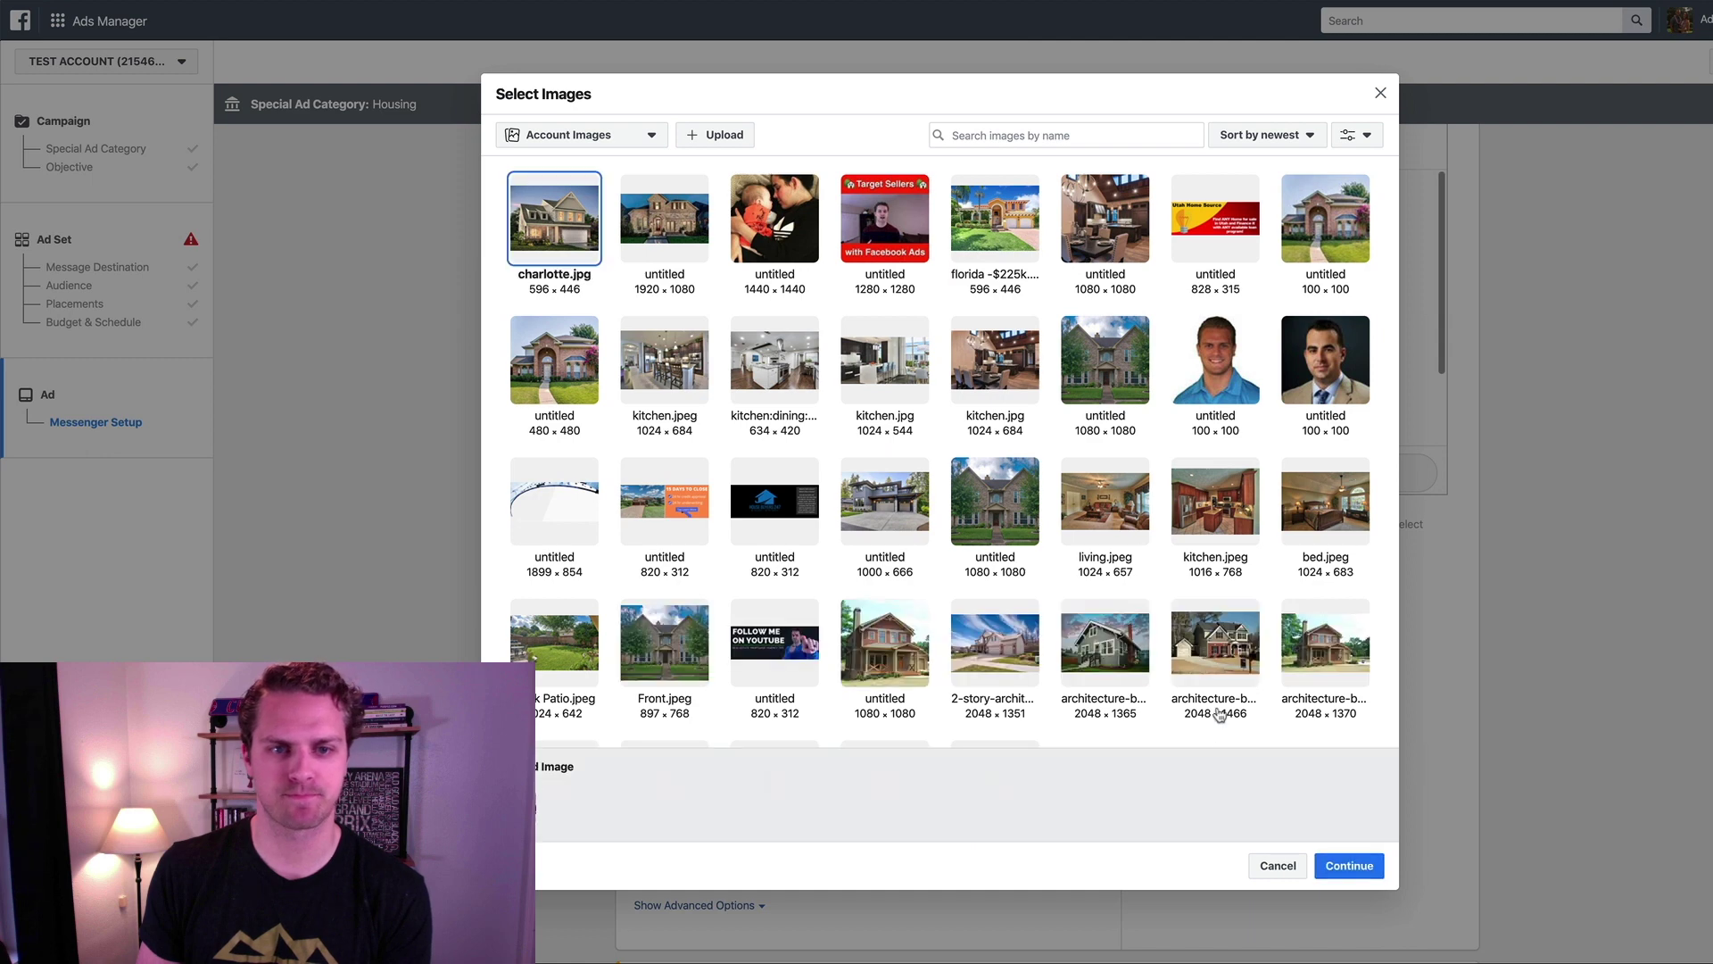
left_click(1348, 865)
scroll(1357, 339, "down", 2)
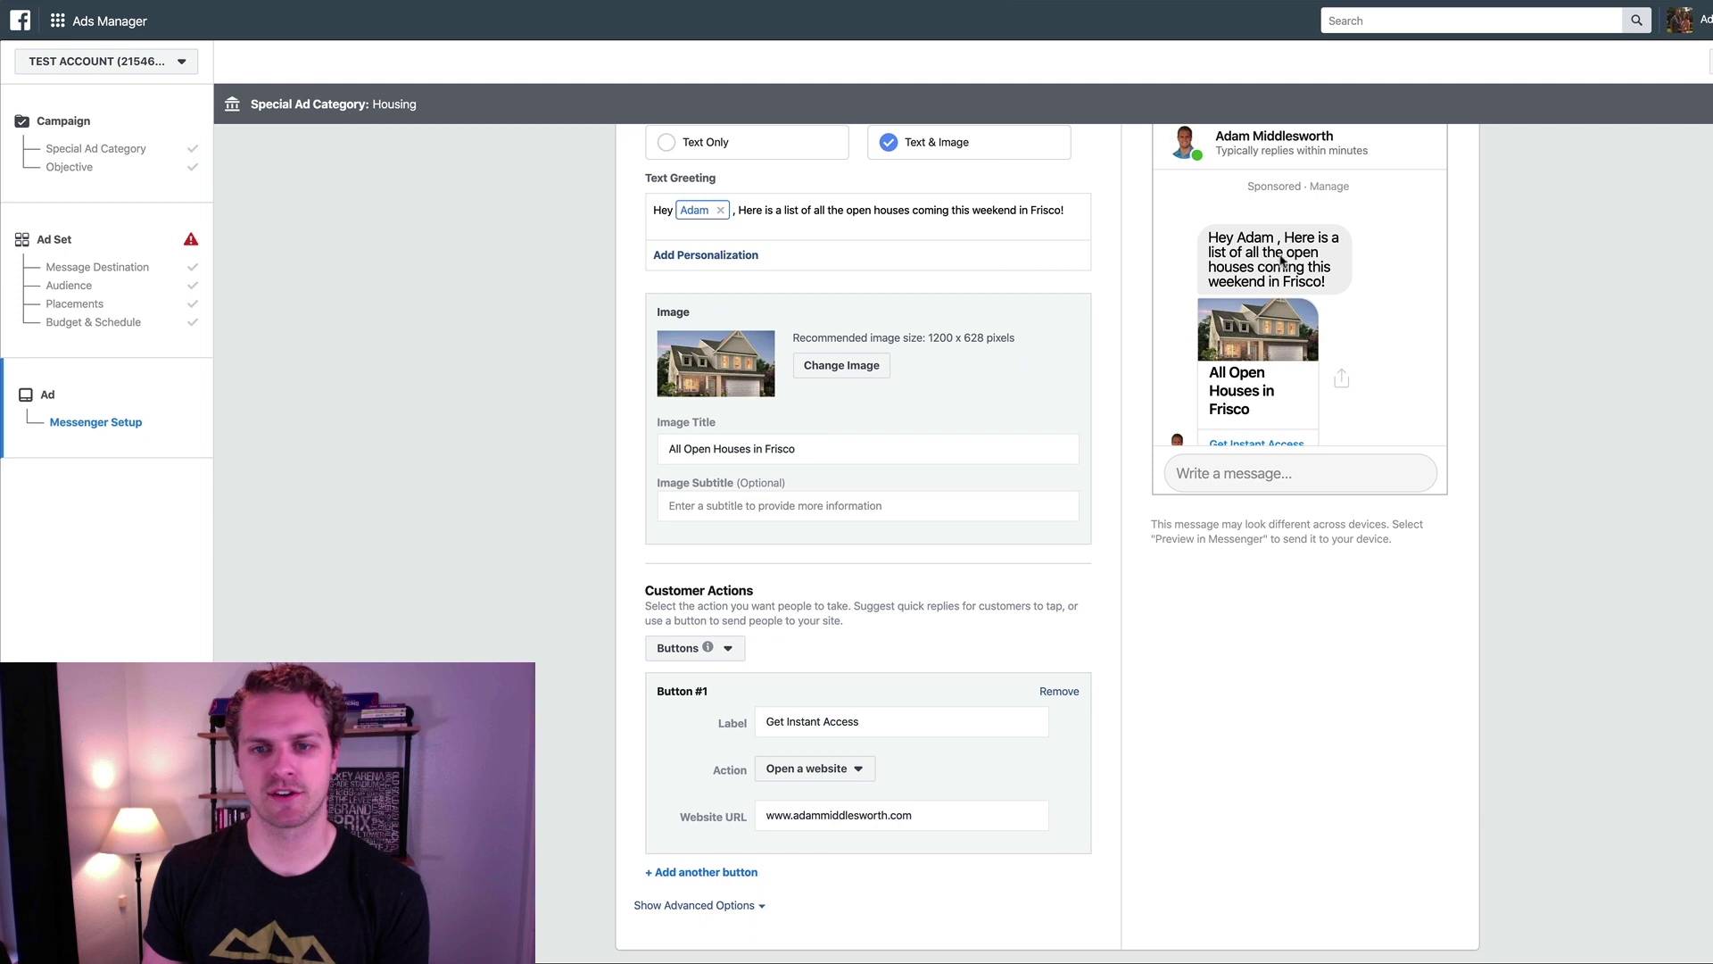
scroll(1289, 272, "down", 1)
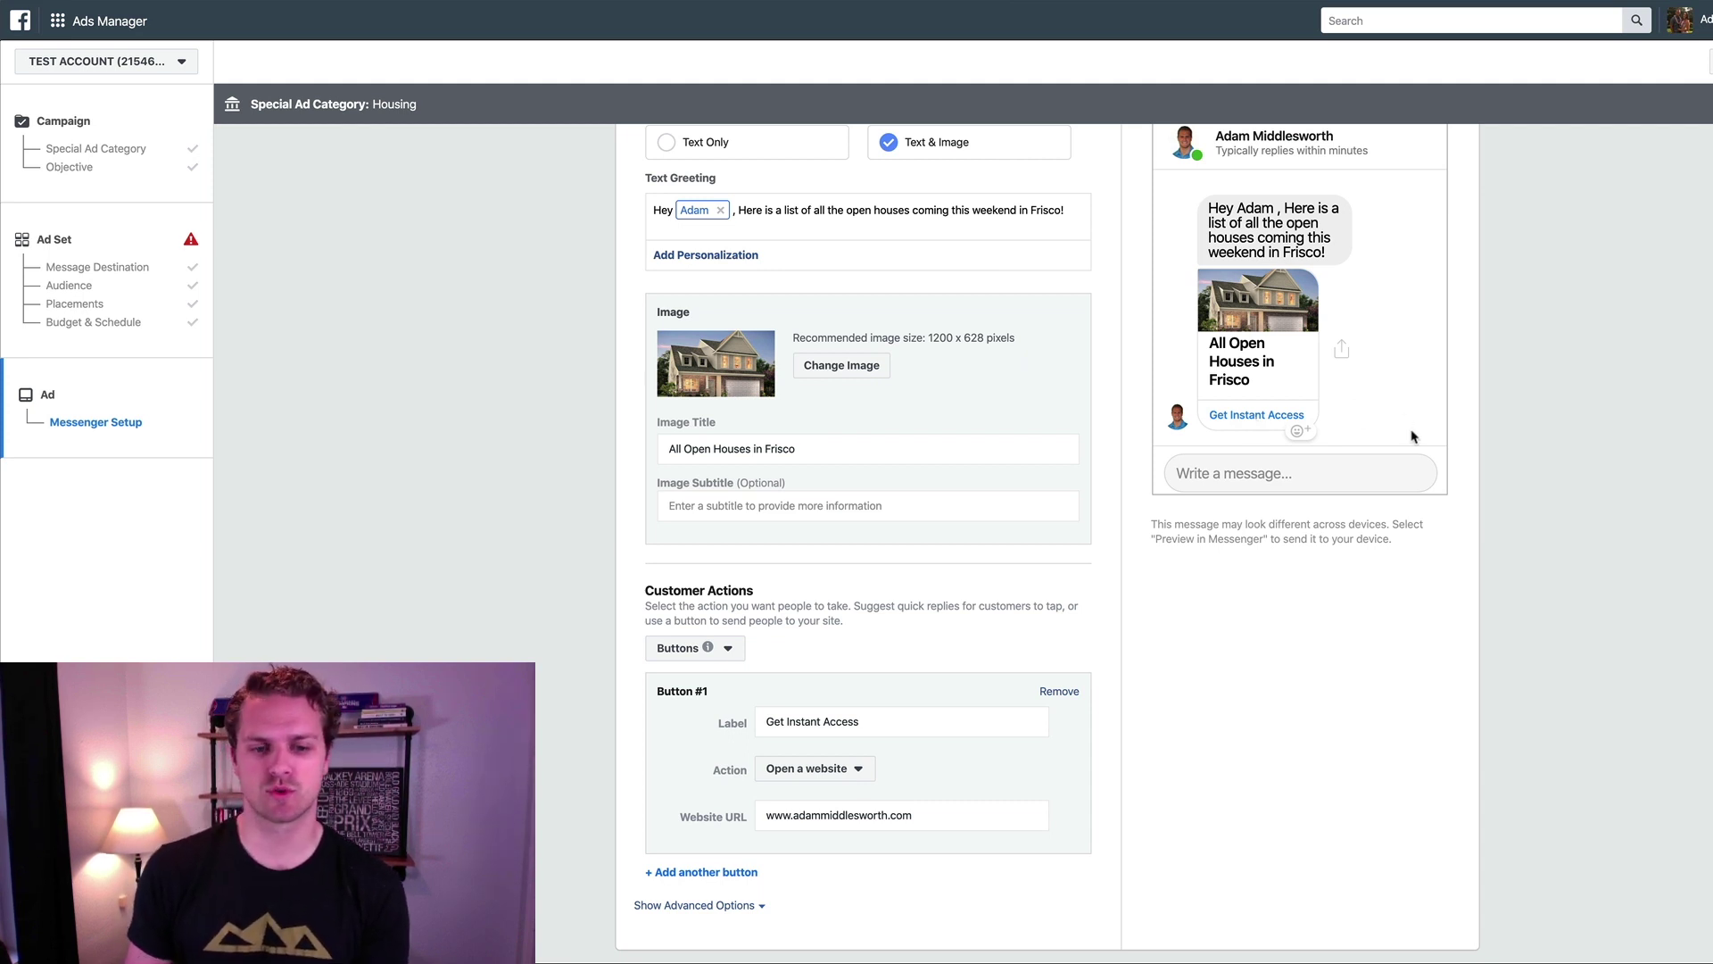
scroll(1496, 455, "down", 2)
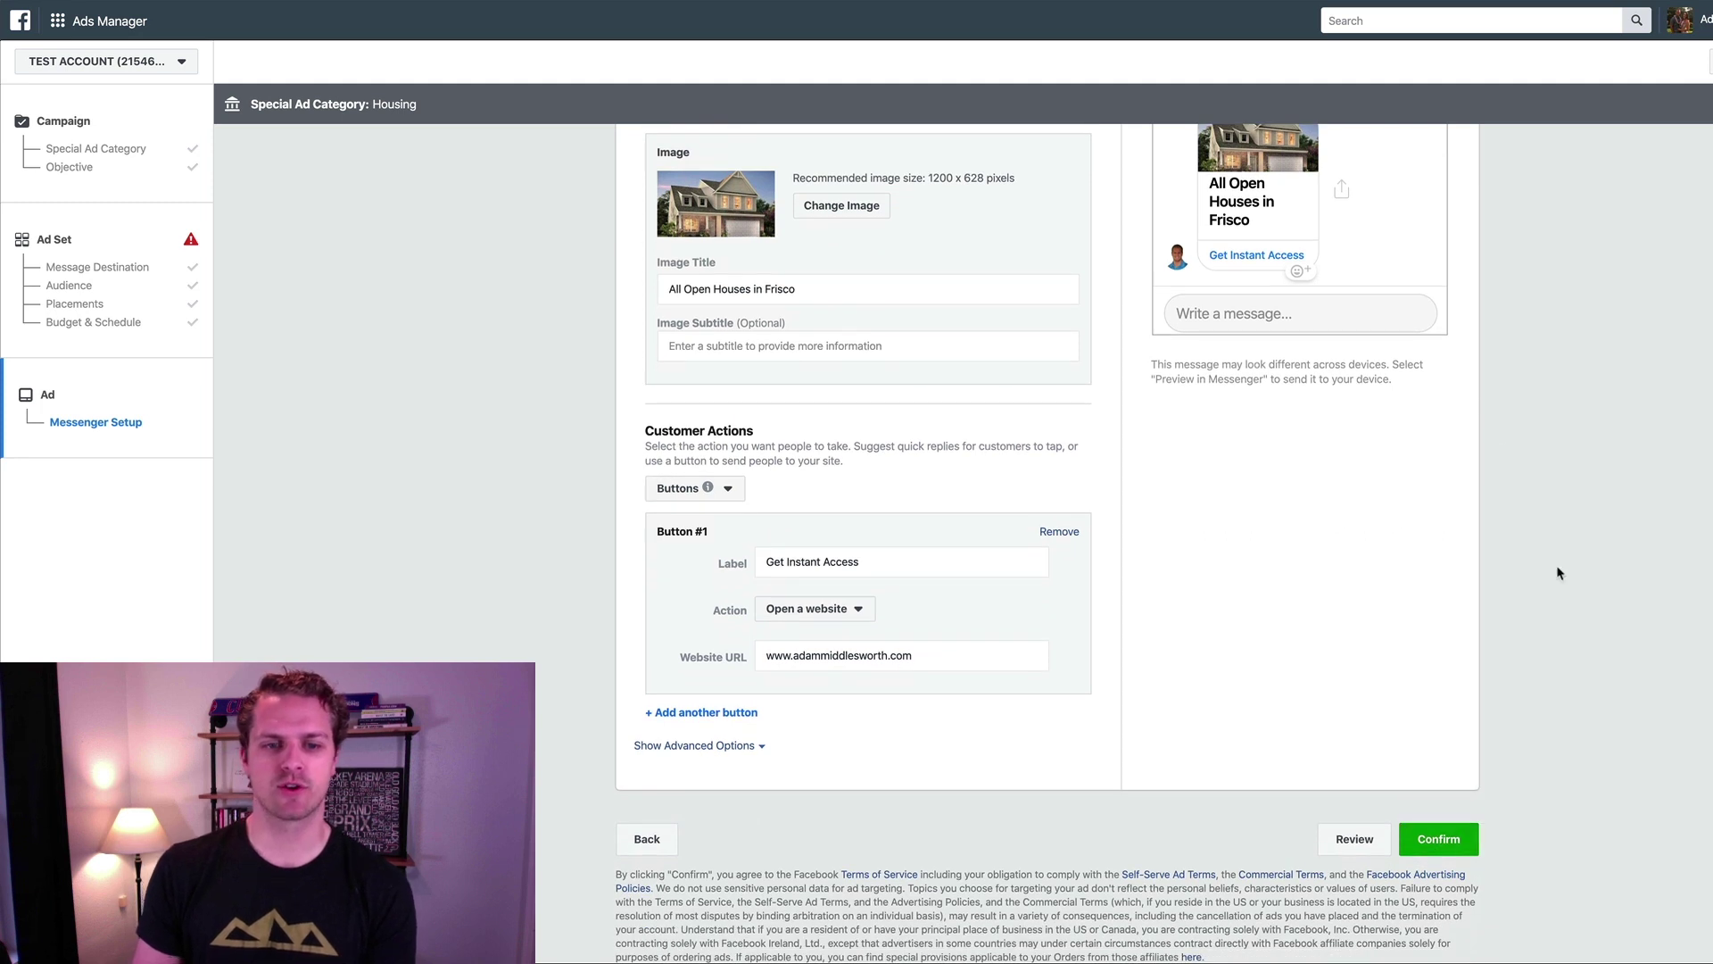